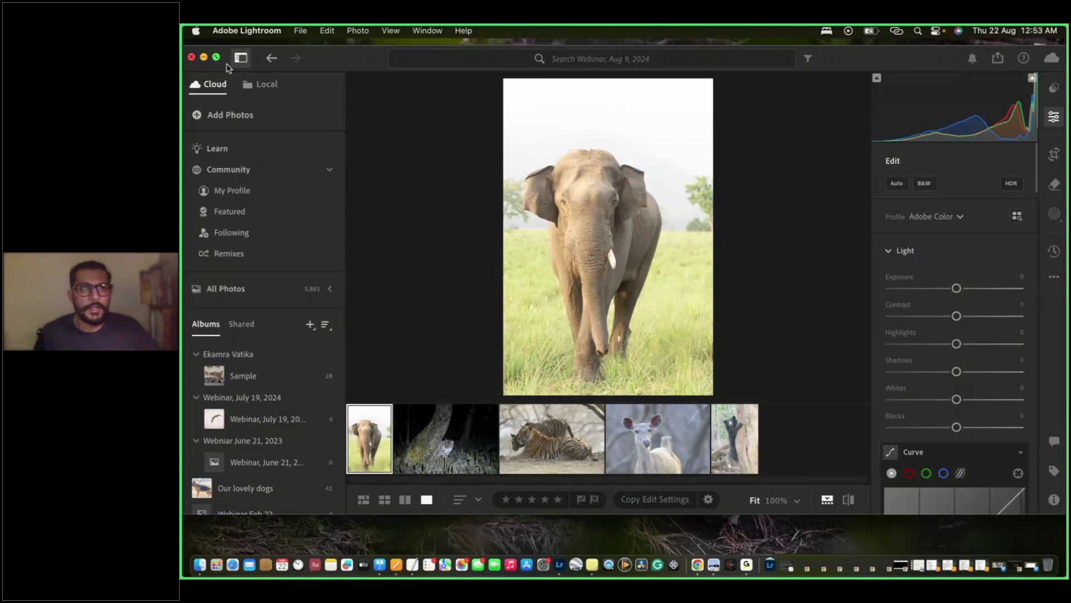
Make the window full screen and examine the camera info of the elephant photo and the wild cat photo
left_click(216, 58)
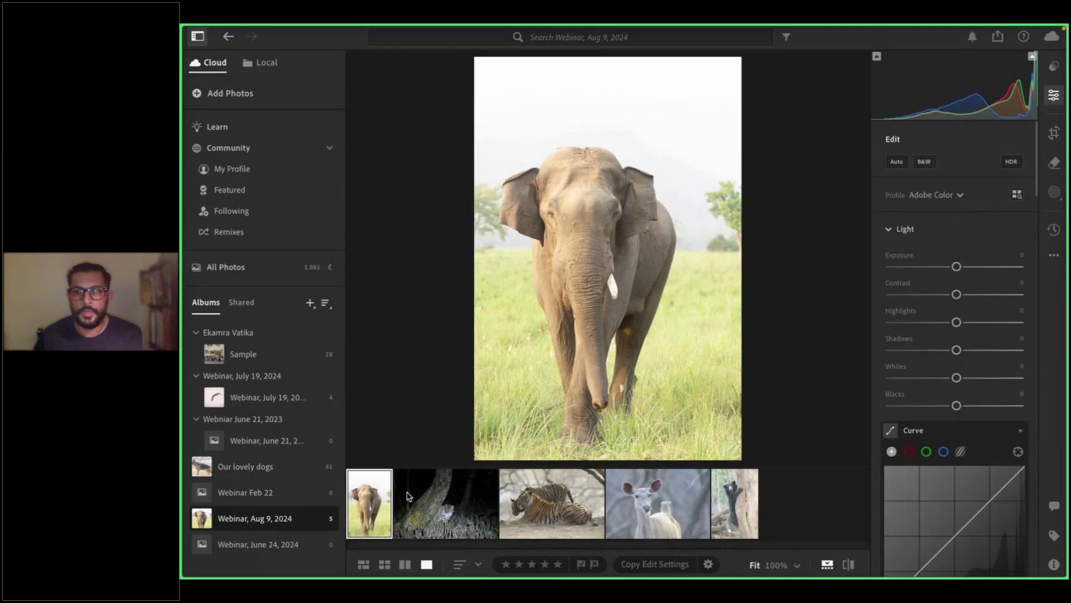
left_click(1054, 565)
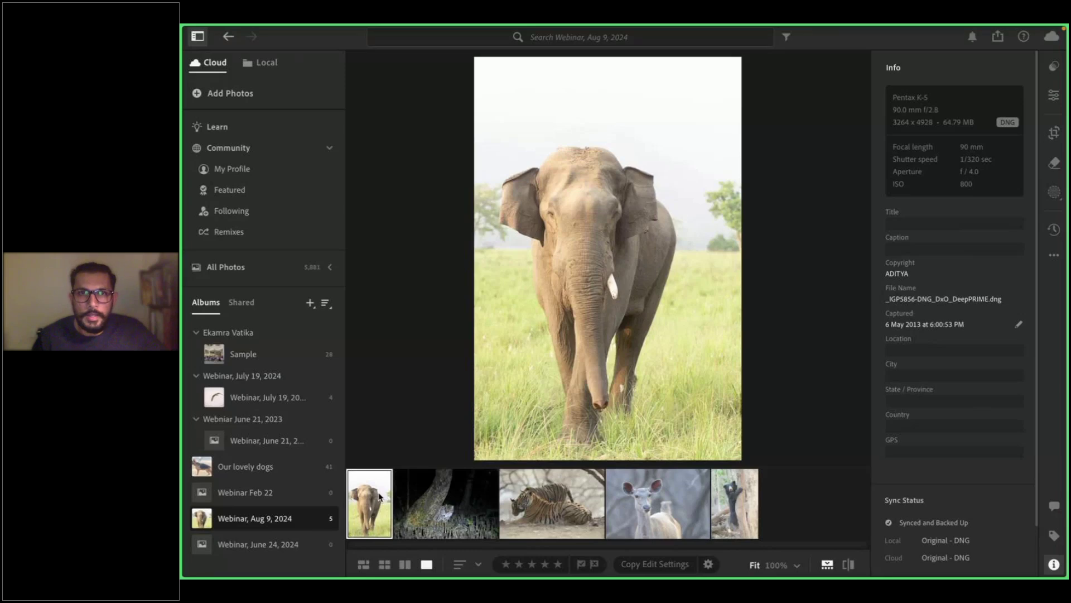
key("Right")
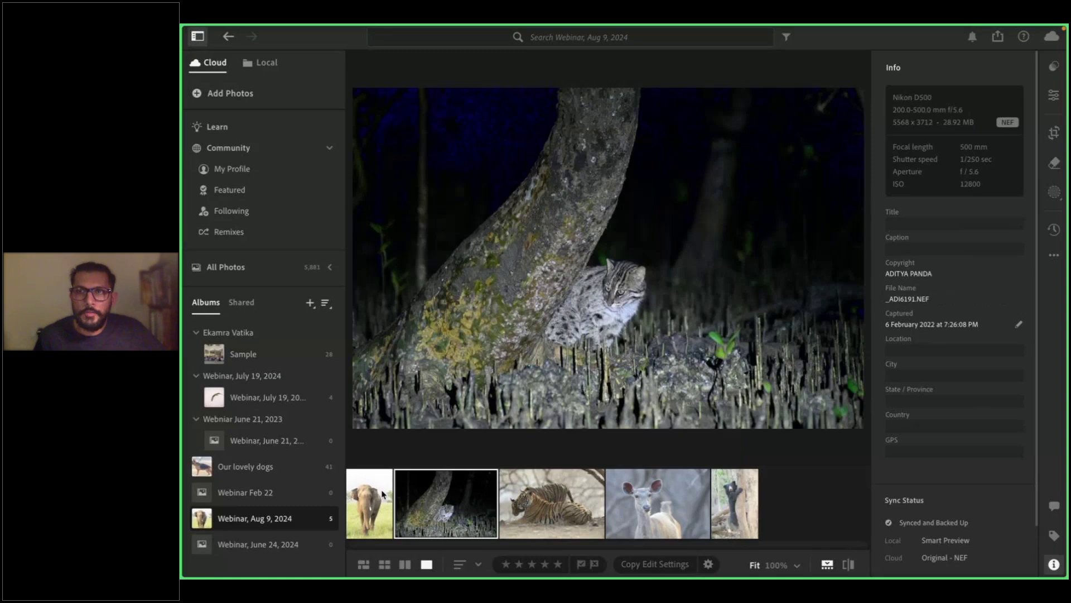
Return to the edit controls, hide the shadow clipping overlay on the wild cat photo and inspect the cat's face at close range
left_click(1055, 96)
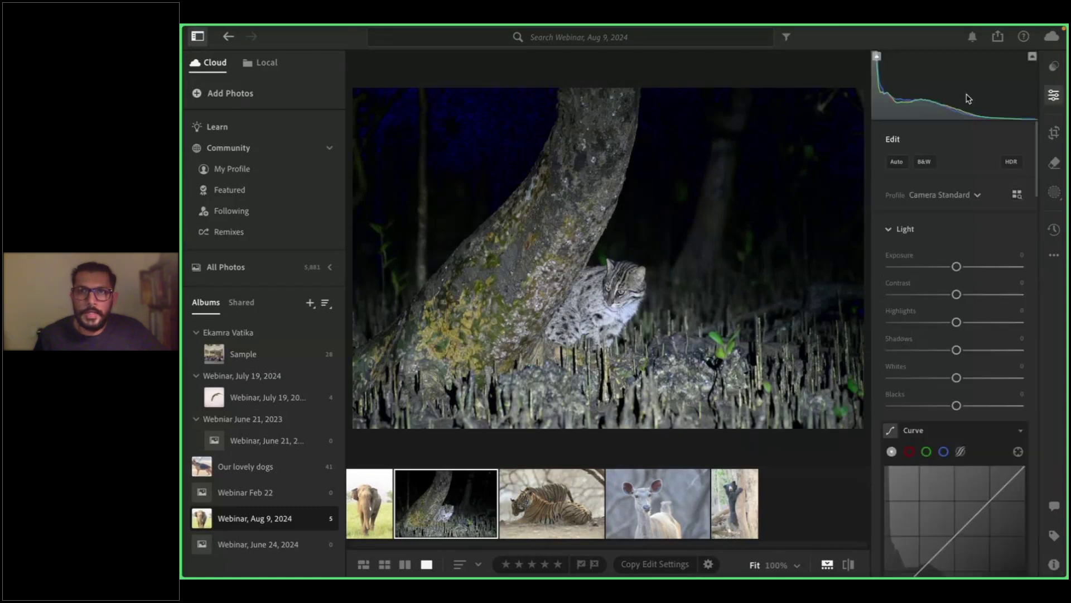
left_click(877, 58)
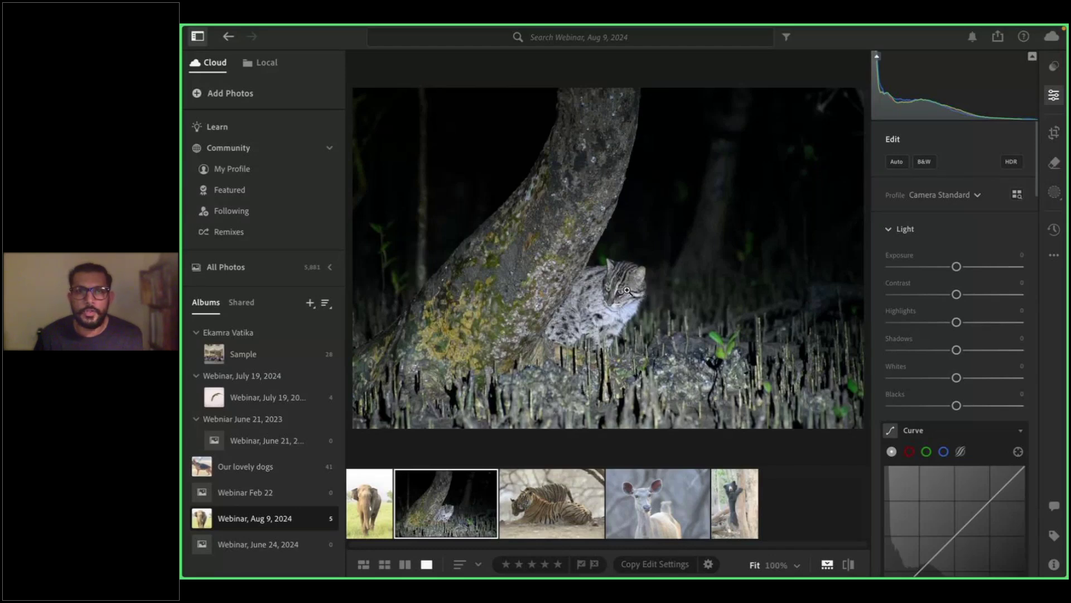
left_click(628, 291)
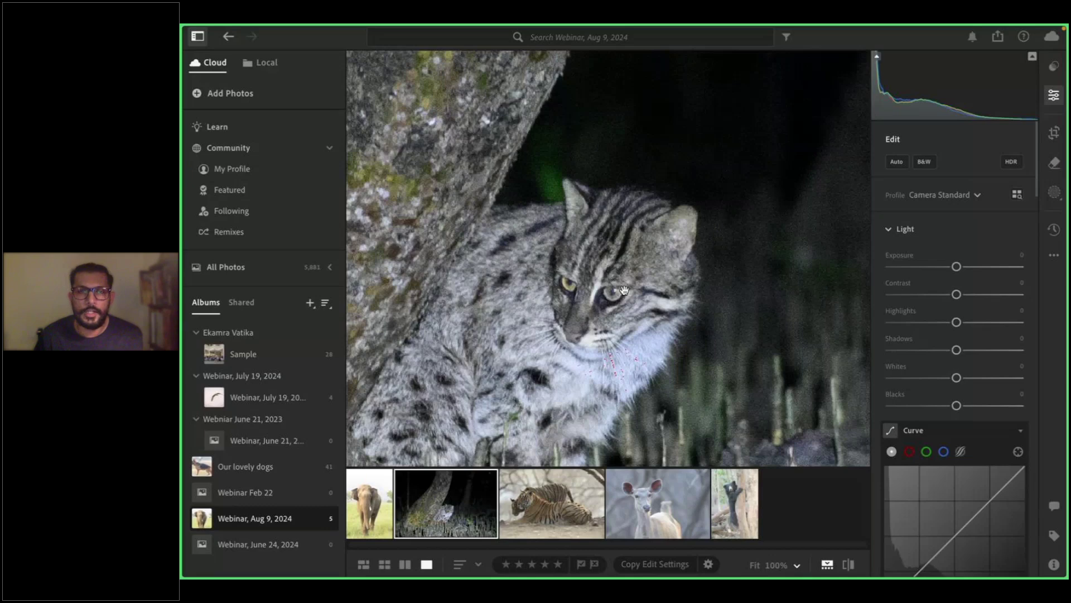
left_click(664, 370)
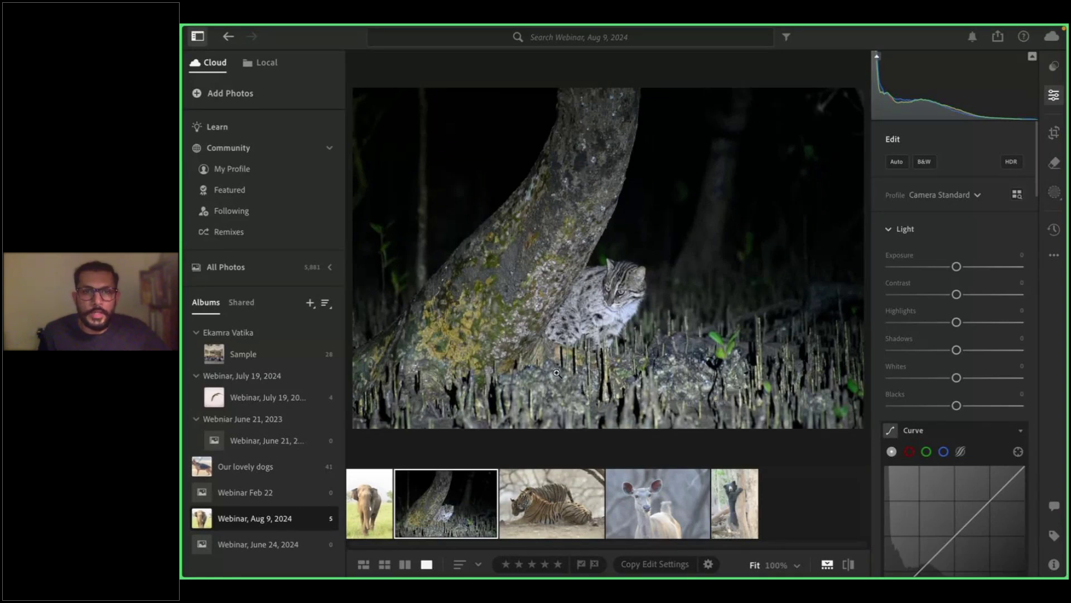
Review the tiger, deer and last photos in the album and return to the elephant photo
left_click(557, 504)
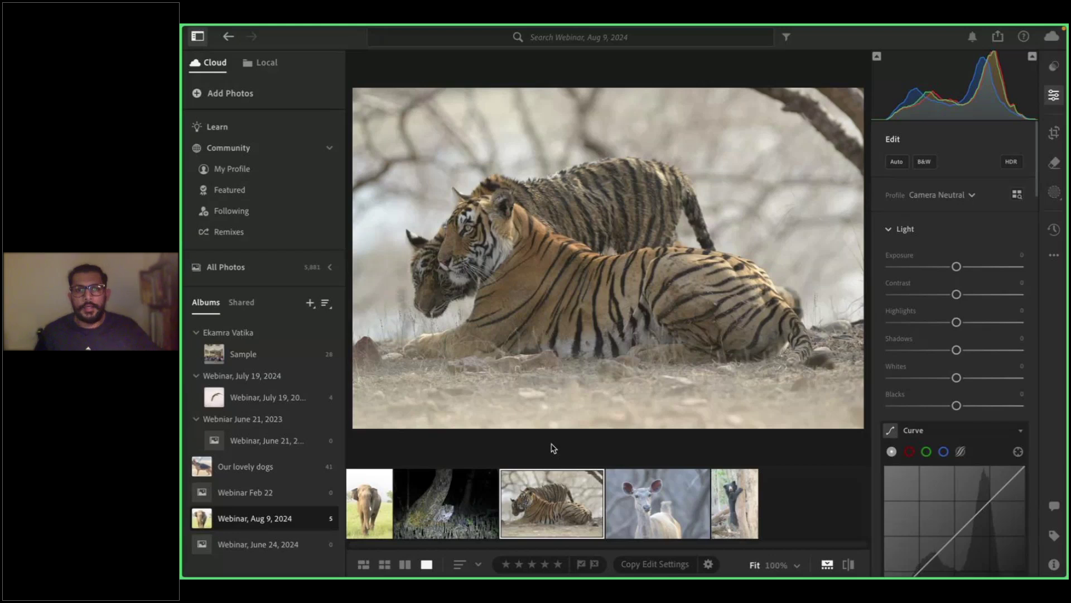
left_click(645, 511)
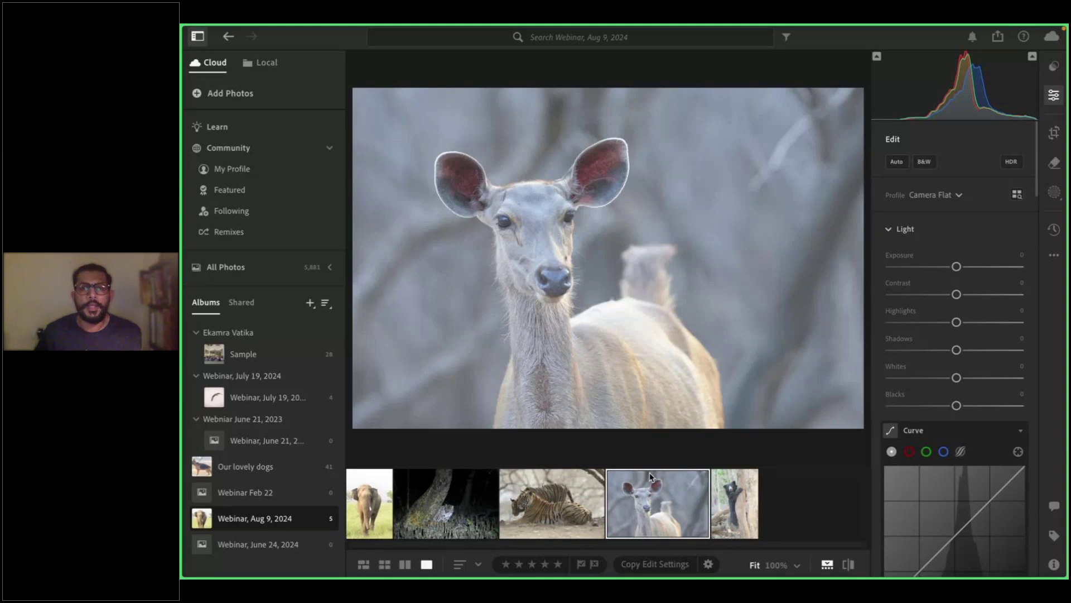
left_click(730, 486)
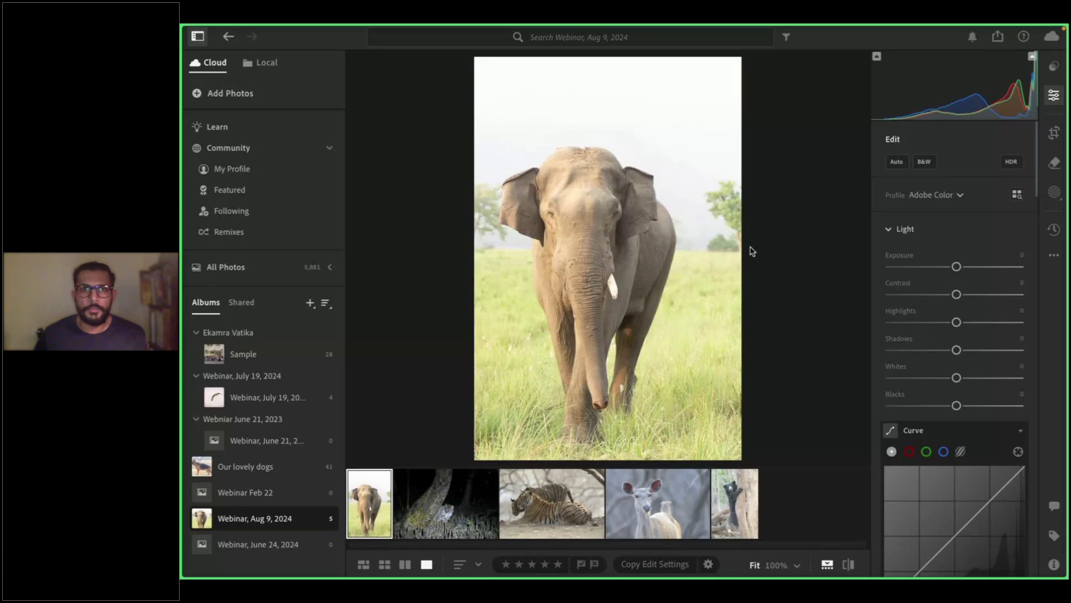
Inspect the elephant's head and ear at close range and check the photo's camera info
left_click(554, 214)
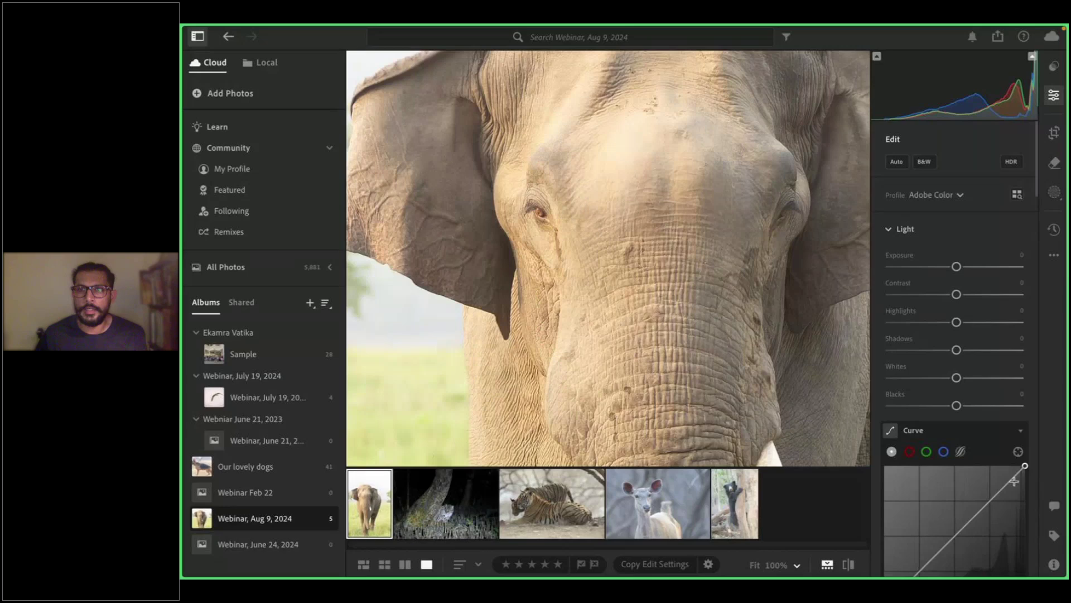
left_click(1052, 566)
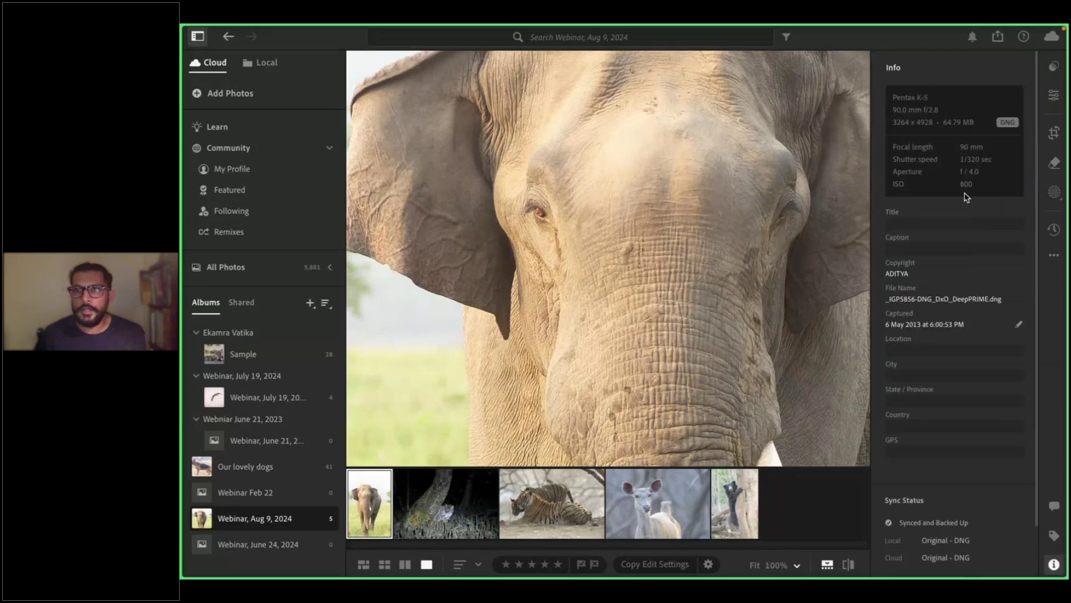
left_click(1054, 95)
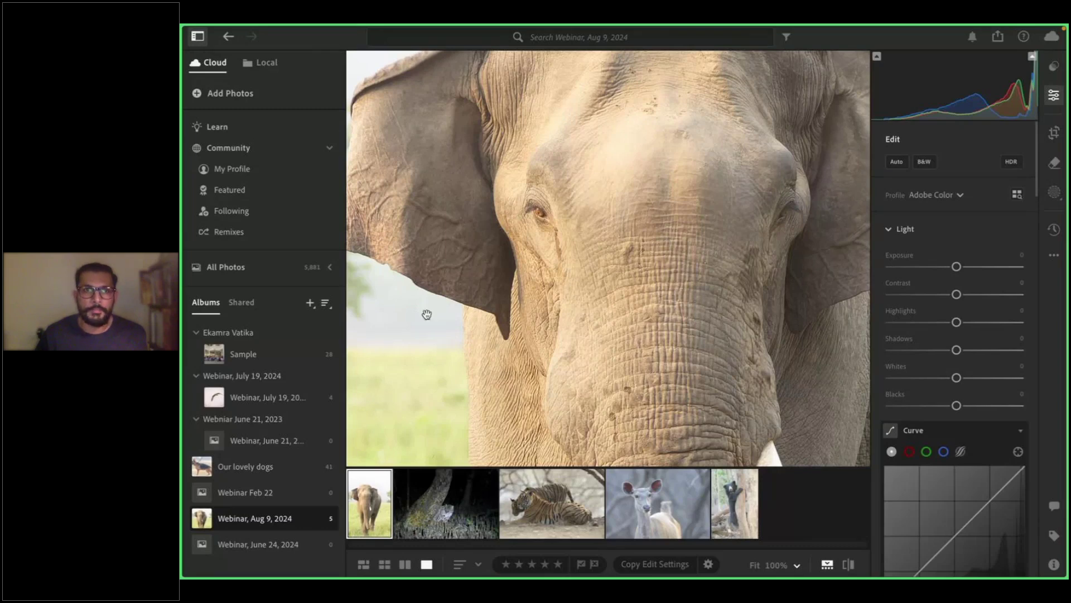
left_click_drag(427, 314, 475, 388)
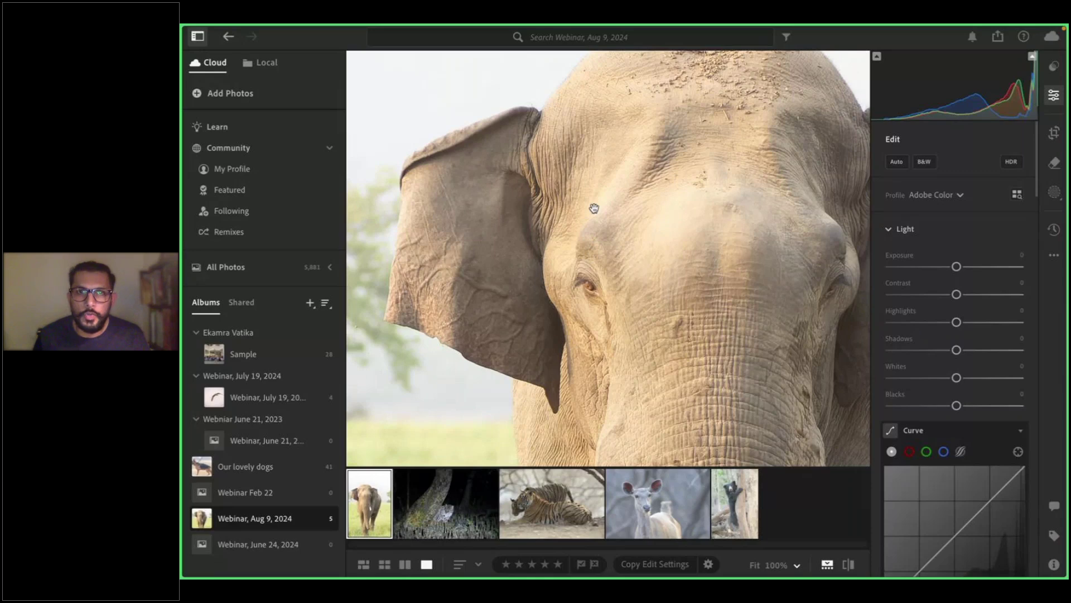
left_click_drag(595, 208, 575, 225)
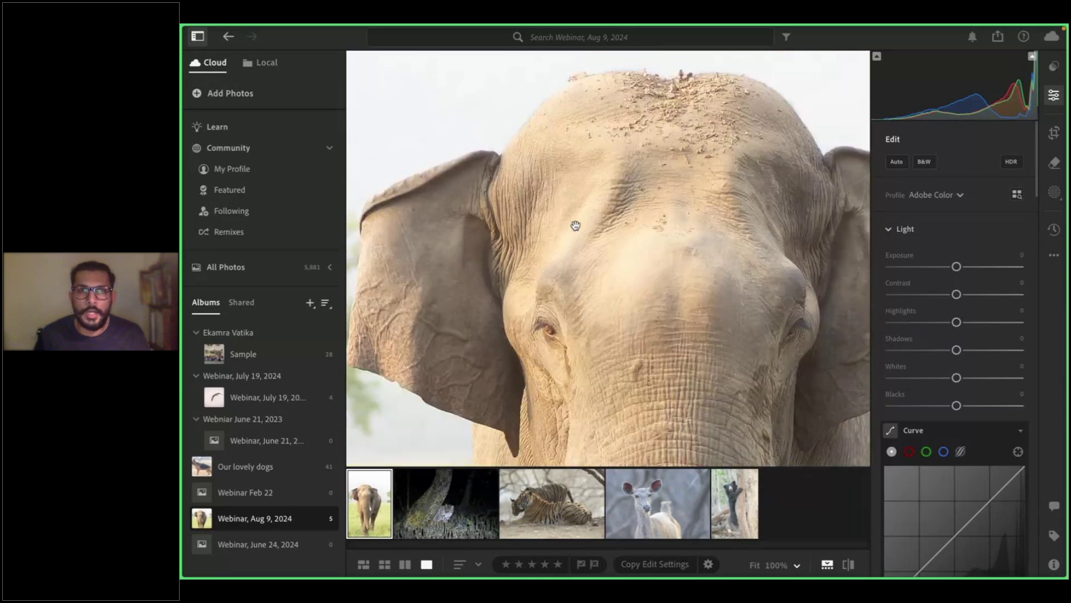
left_click(576, 225)
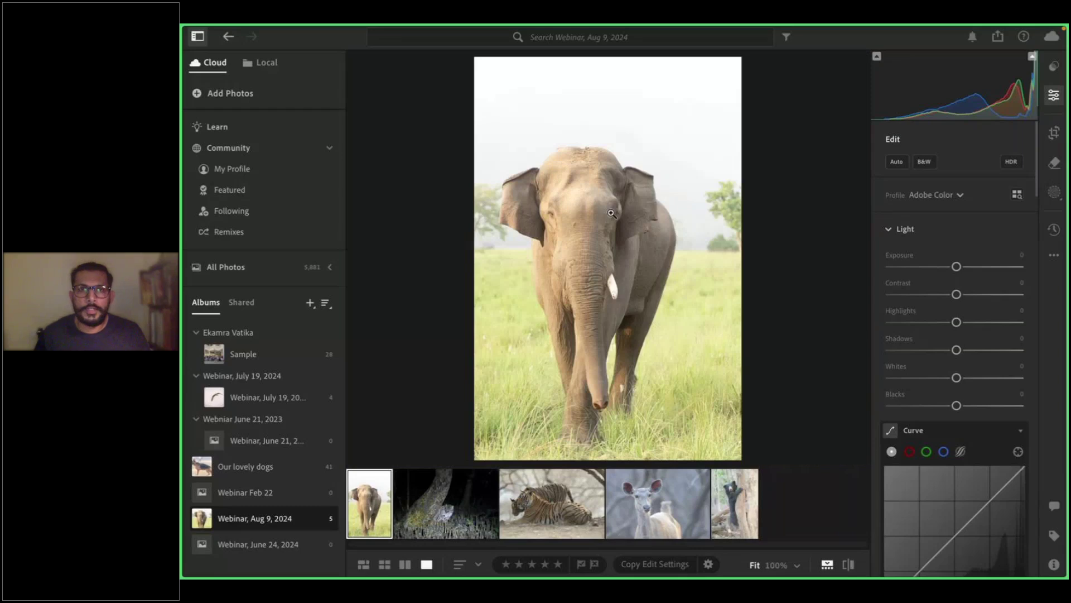
Try a crop rotation of -2.69 on the elephant photo, reset the straightening and restore the full original frame
left_click(1054, 134)
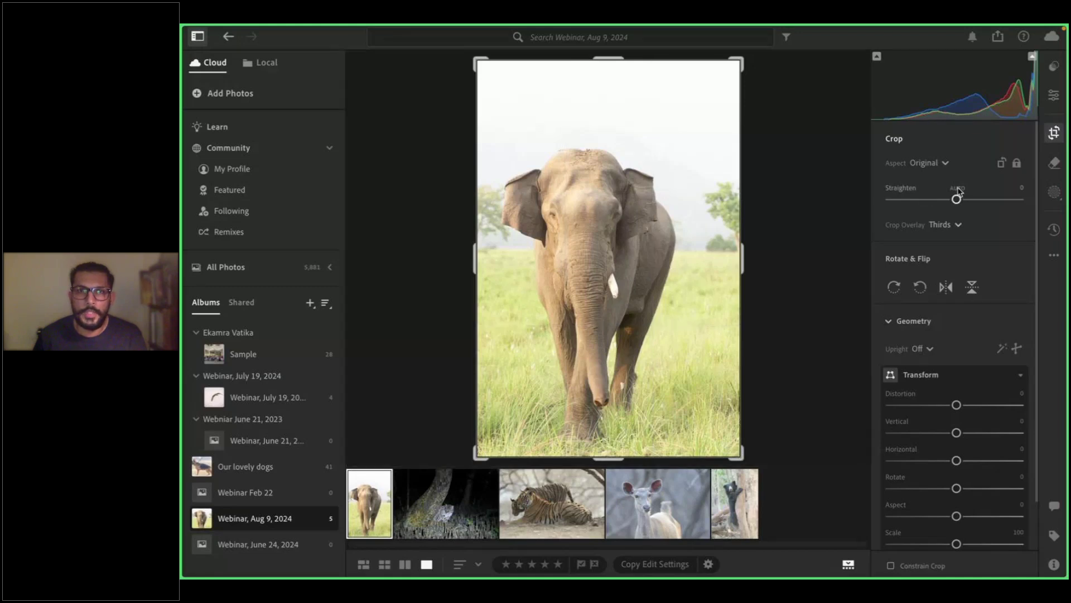
left_click_drag(665, 240, 645, 201)
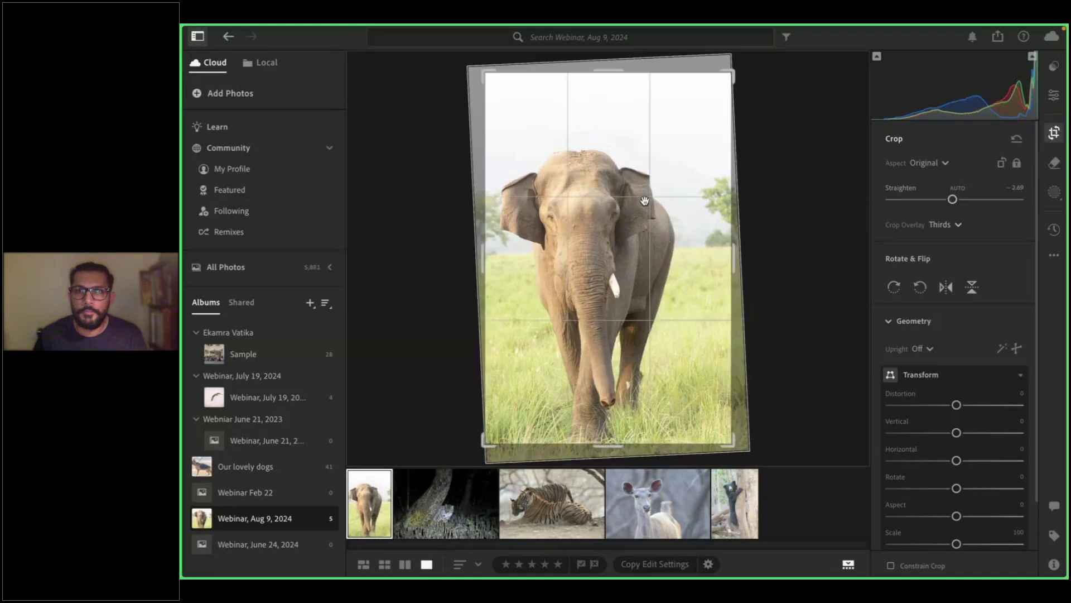
double_click(905, 189)
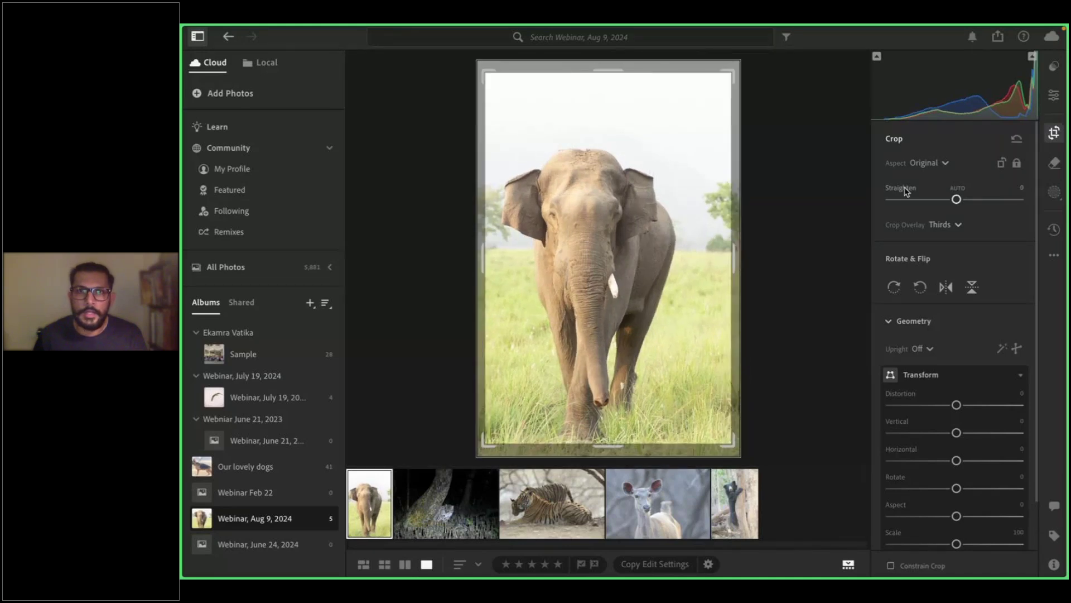
left_click_drag(724, 78, 753, 48)
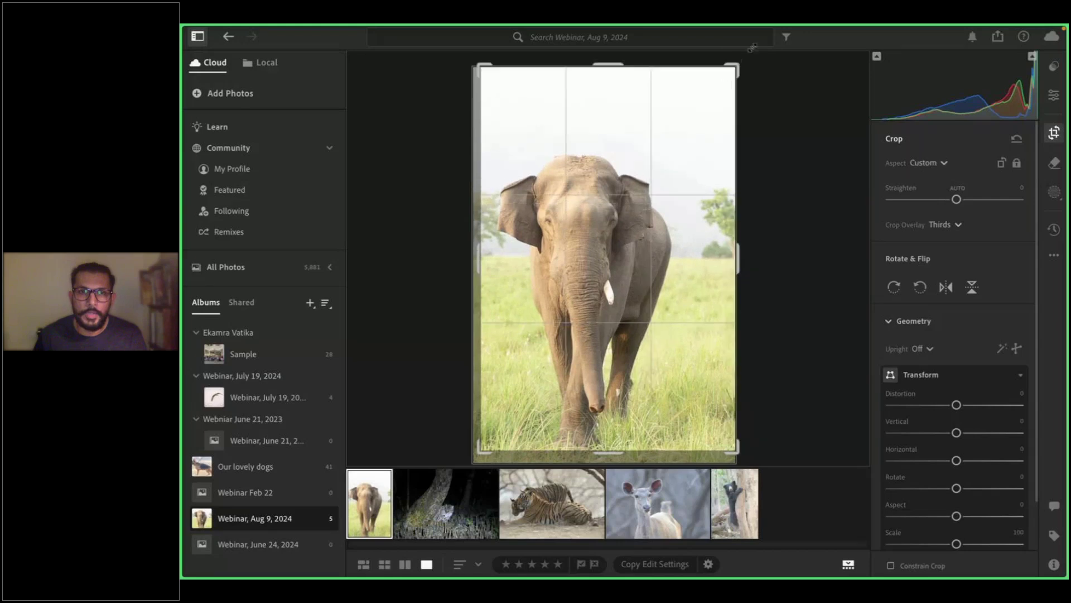
left_click_drag(478, 457, 470, 468)
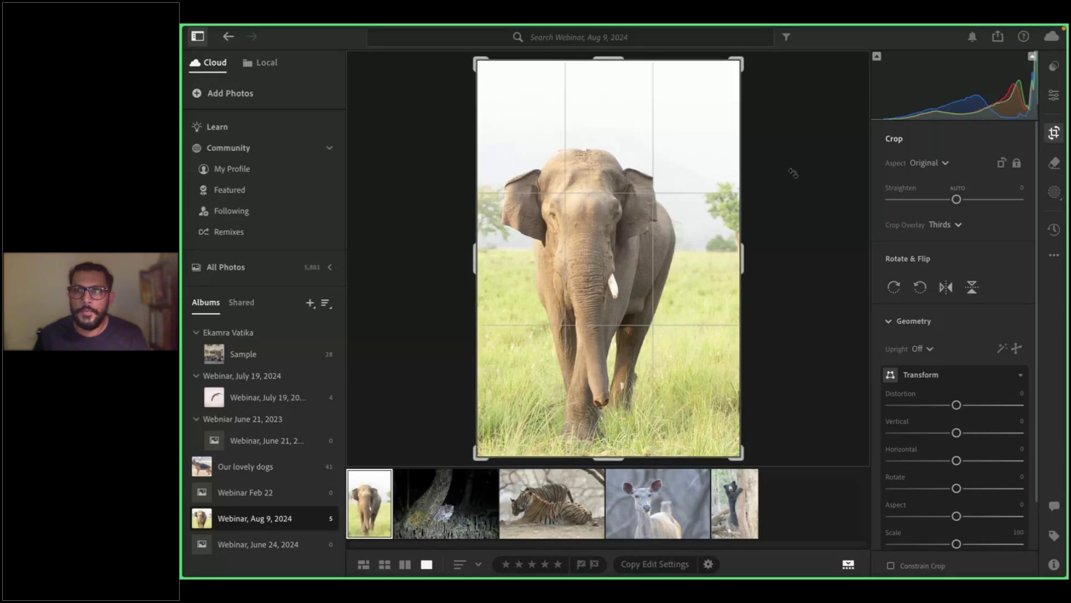
left_click(1056, 95)
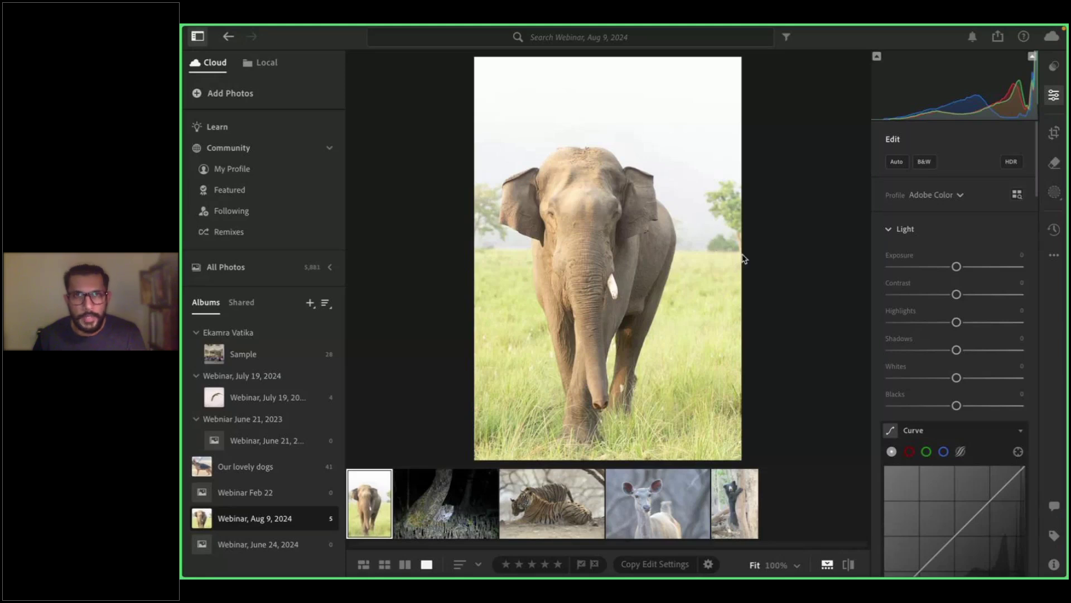
Convert the elephant photo to black and white and set its exposure to -0.70
left_click(929, 164)
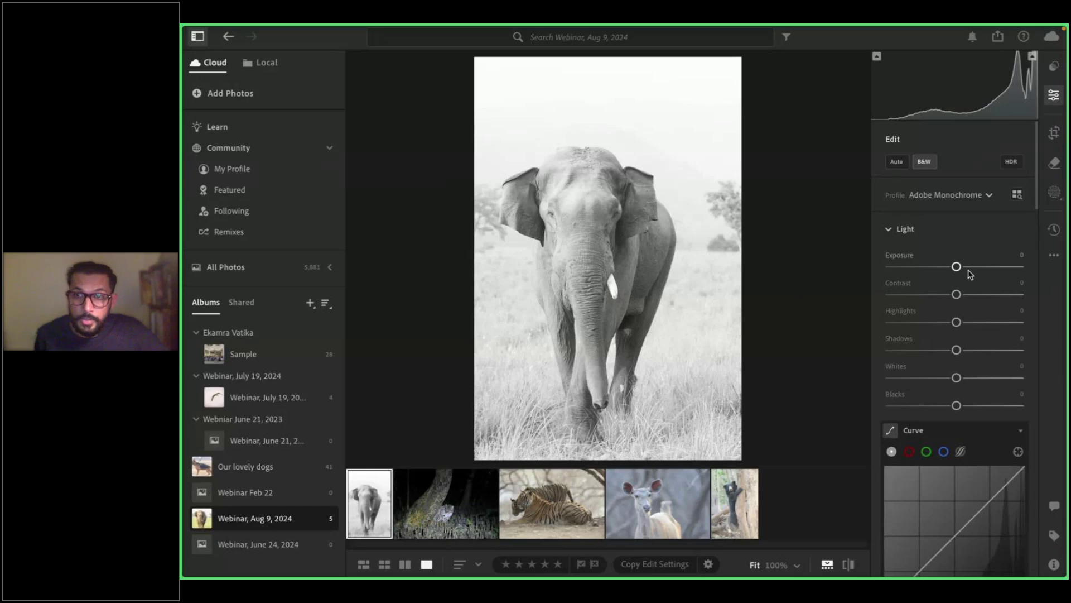
left_click_drag(956, 271, 947, 270)
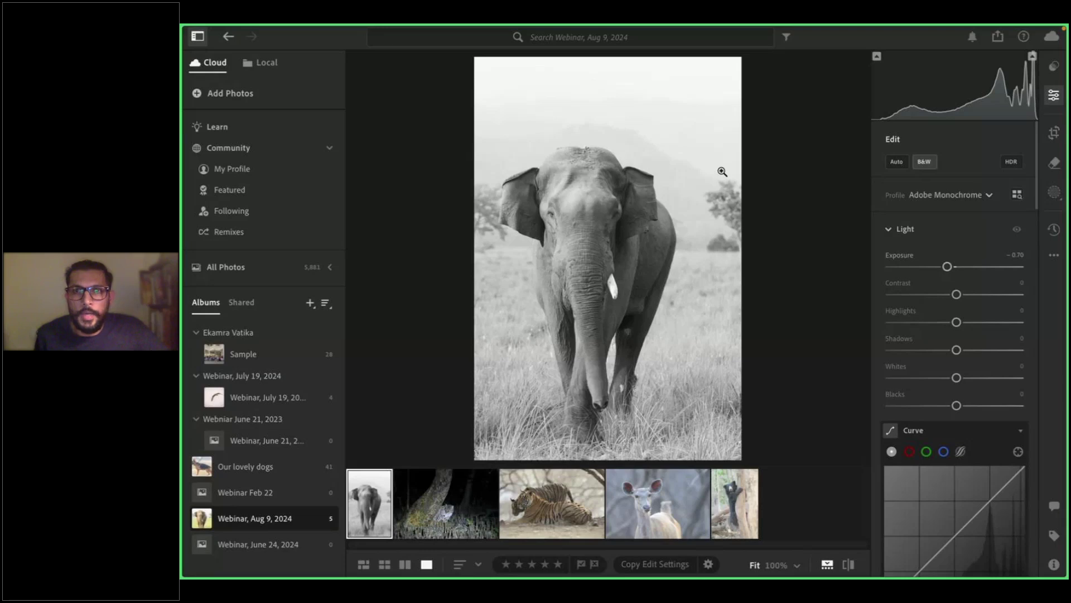
double_click(907, 256)
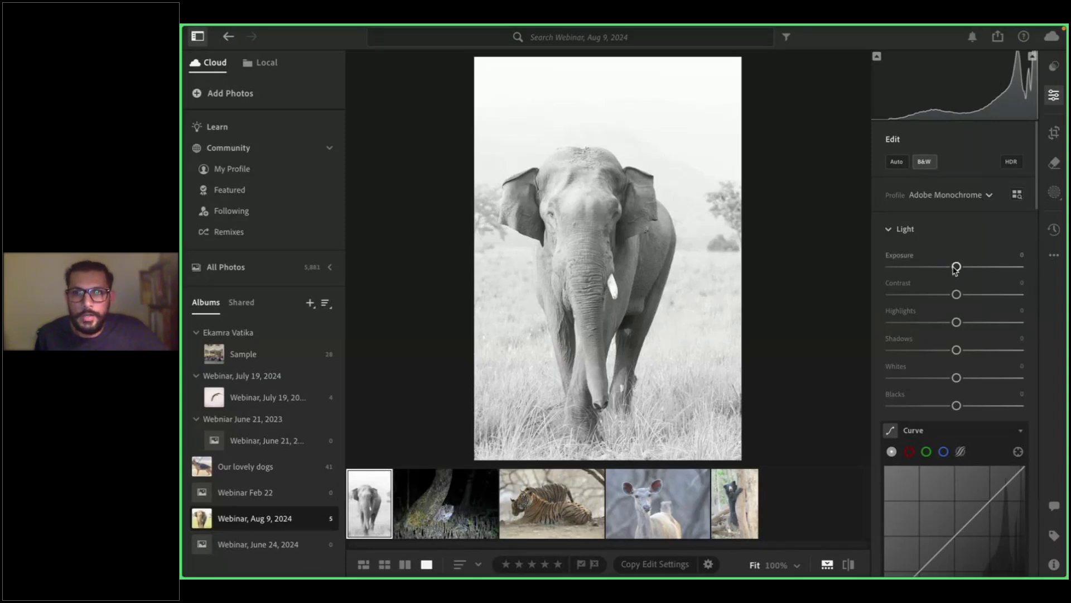
left_click_drag(953, 267, 945, 270)
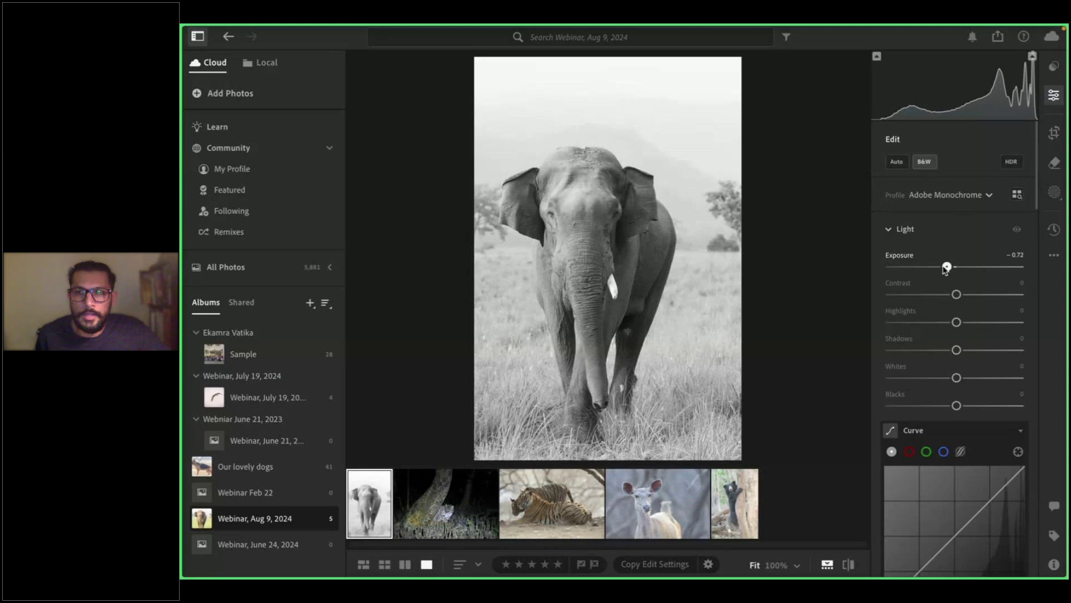
left_click_drag(946, 269, 947, 269)
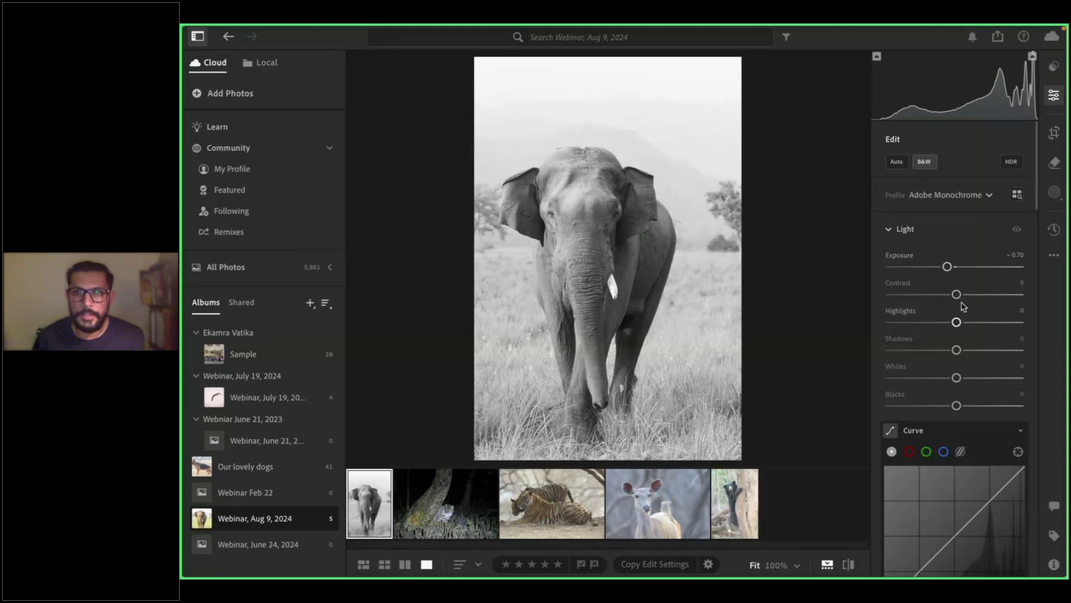
Set the elephant photo's contrast to +24 and its highlights to -100
left_click_drag(957, 294, 979, 301)
left_click_drag(978, 302, 977, 301)
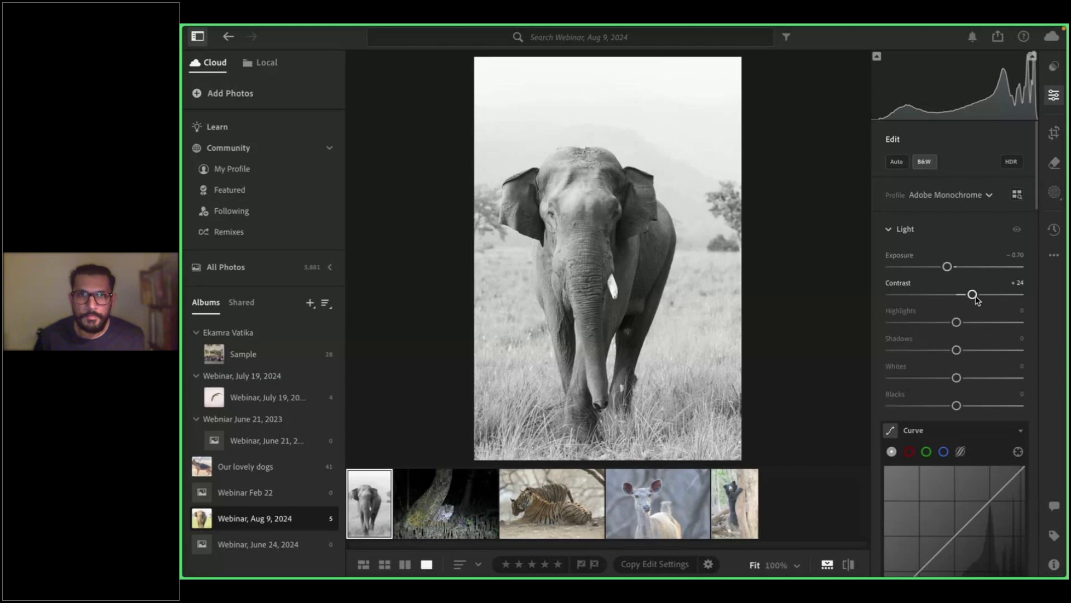
left_click(956, 324)
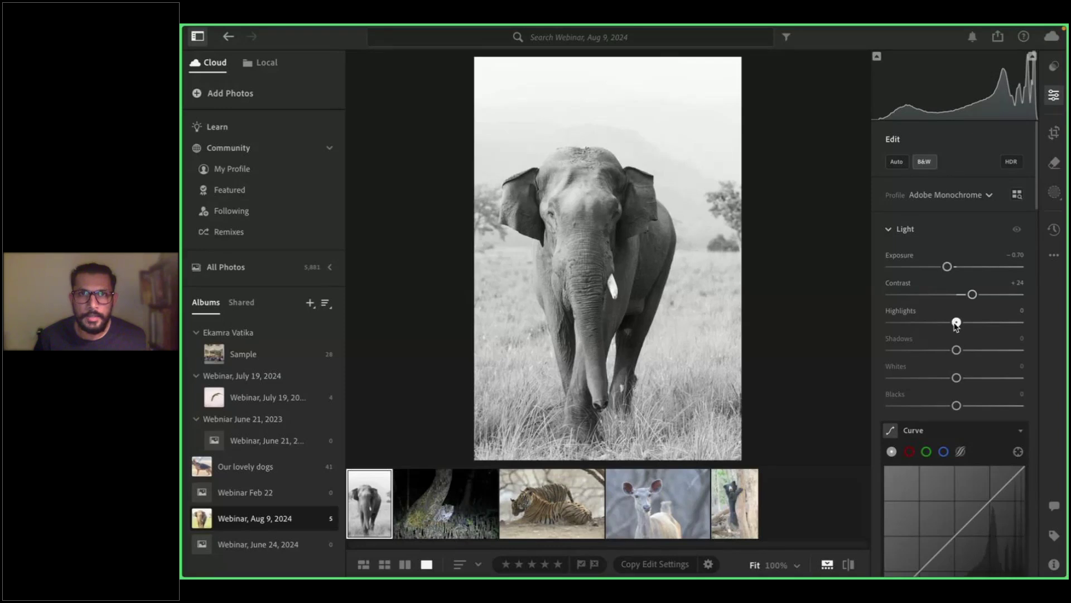
left_click_drag(957, 326, 823, 317)
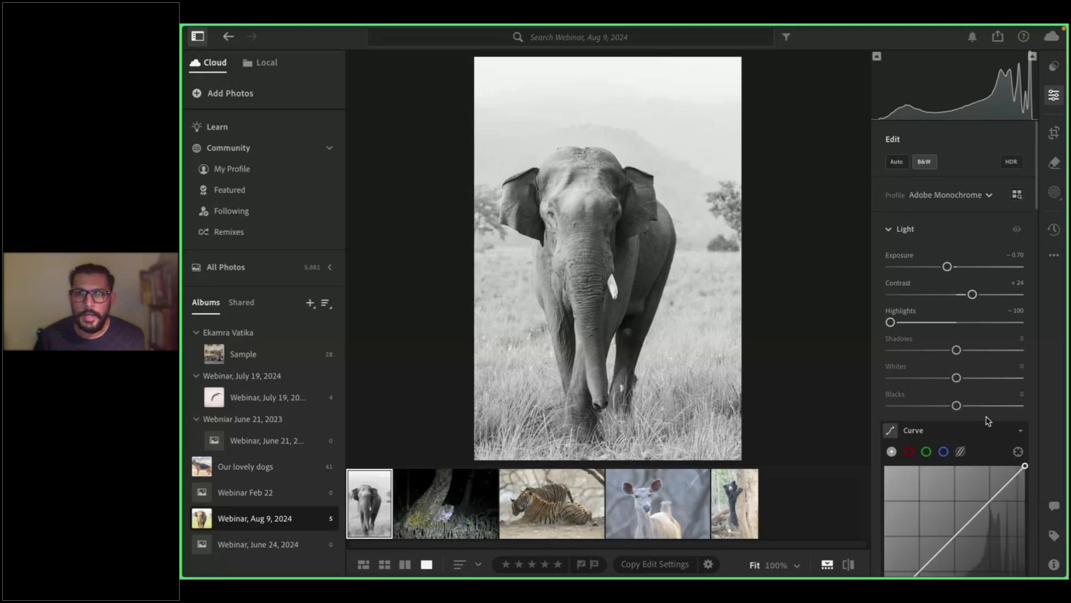
Try the elephant photo's shadows at -100 and reset them to the default
left_click(956, 351)
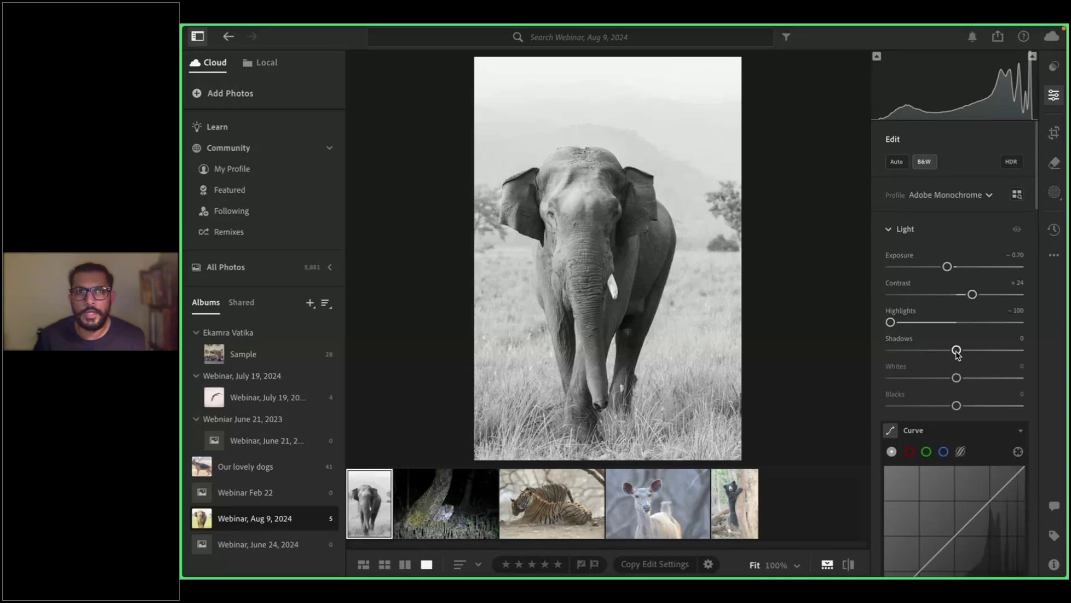
left_click(956, 350)
left_click_drag(957, 352, 857, 341)
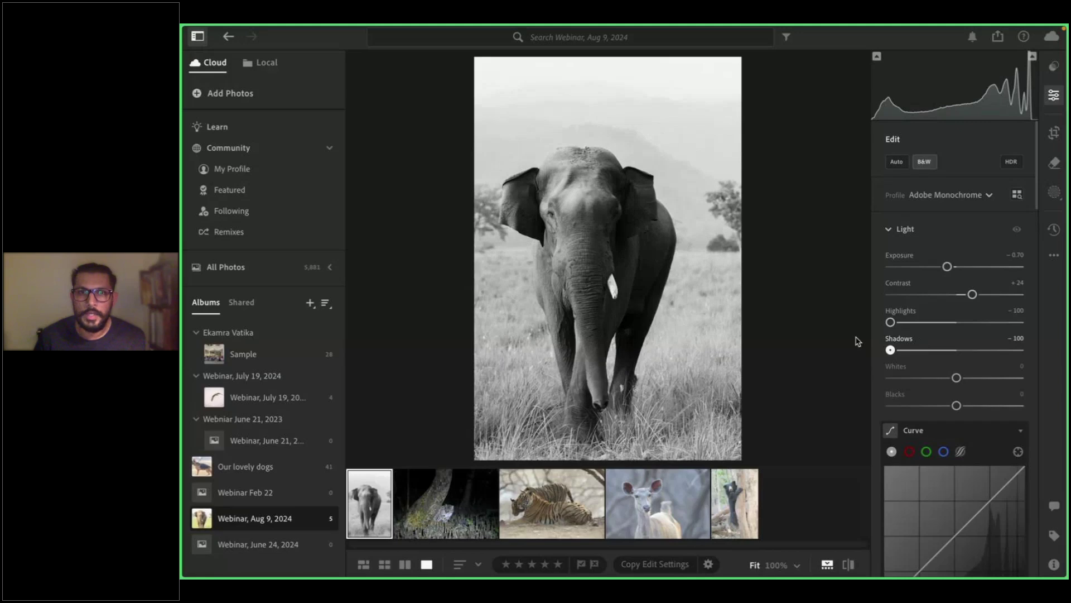
mouse_move(895, 339)
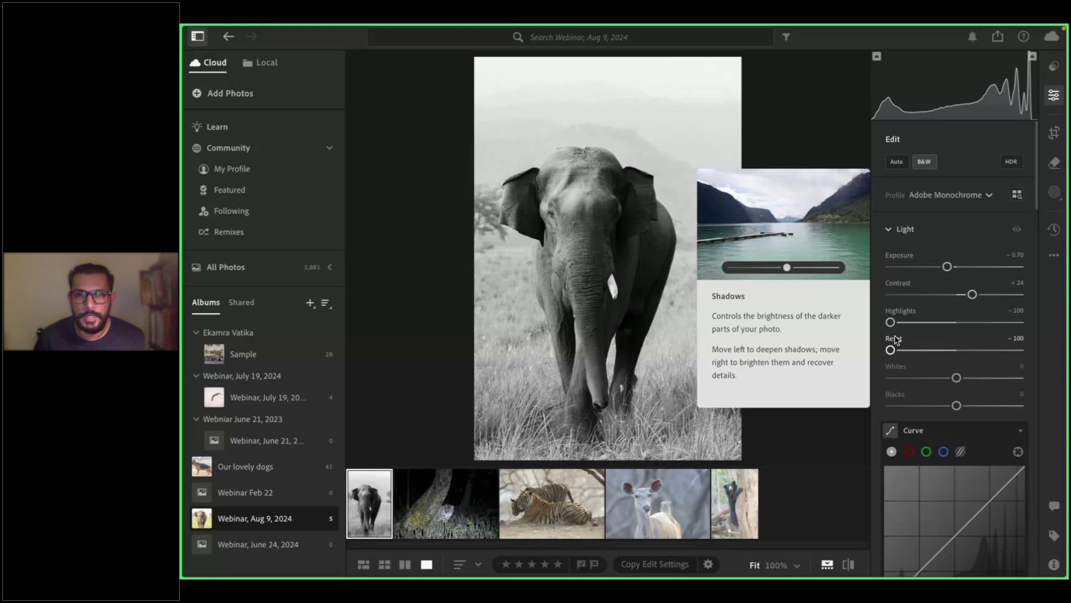
left_click(894, 339)
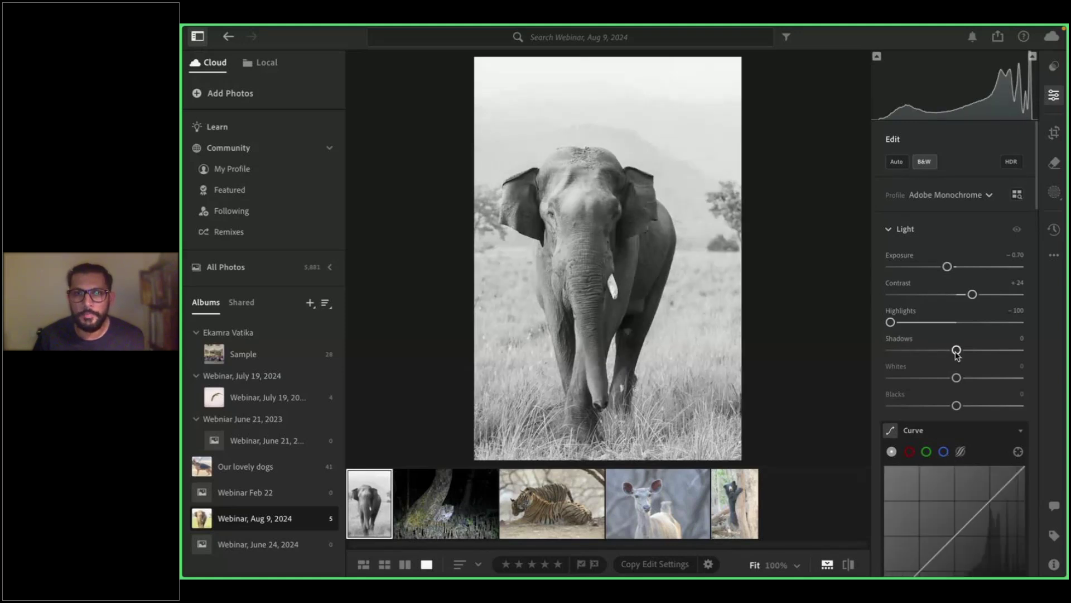
Brighten the elephant photo's shadows to +36
left_click_drag(956, 351, 983, 367)
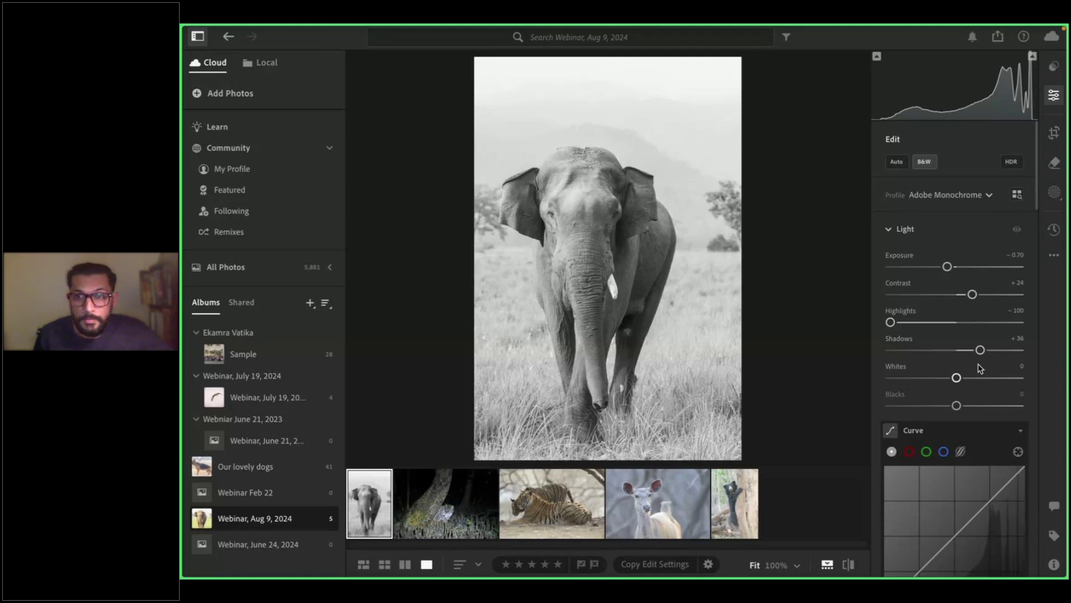
Reset the photo's shadows to the default and create an object mask by boxing in the whole elephant
double_click(905, 339)
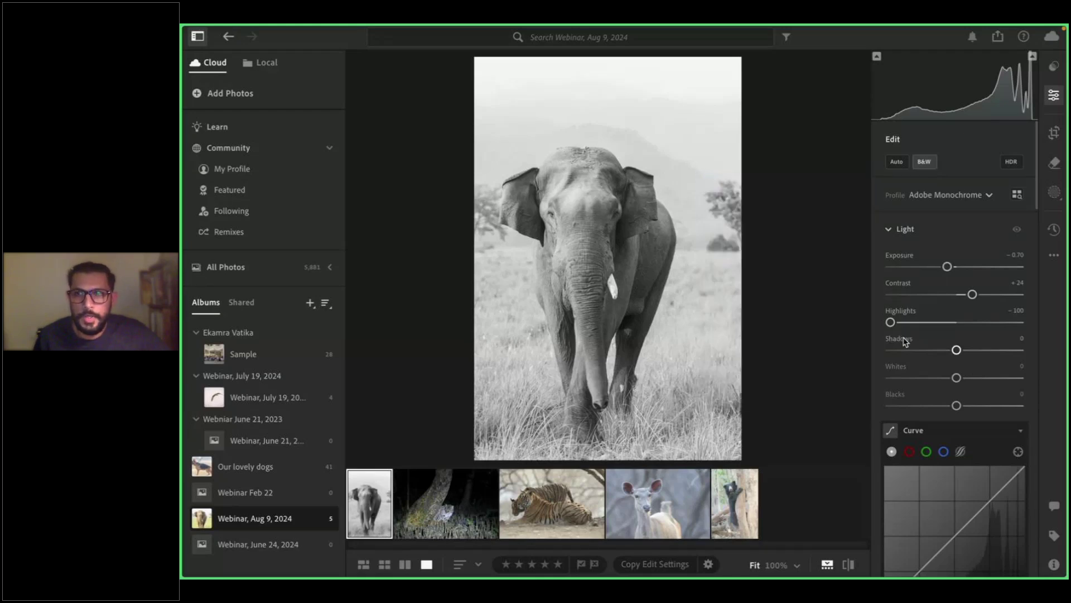
left_click(1055, 192)
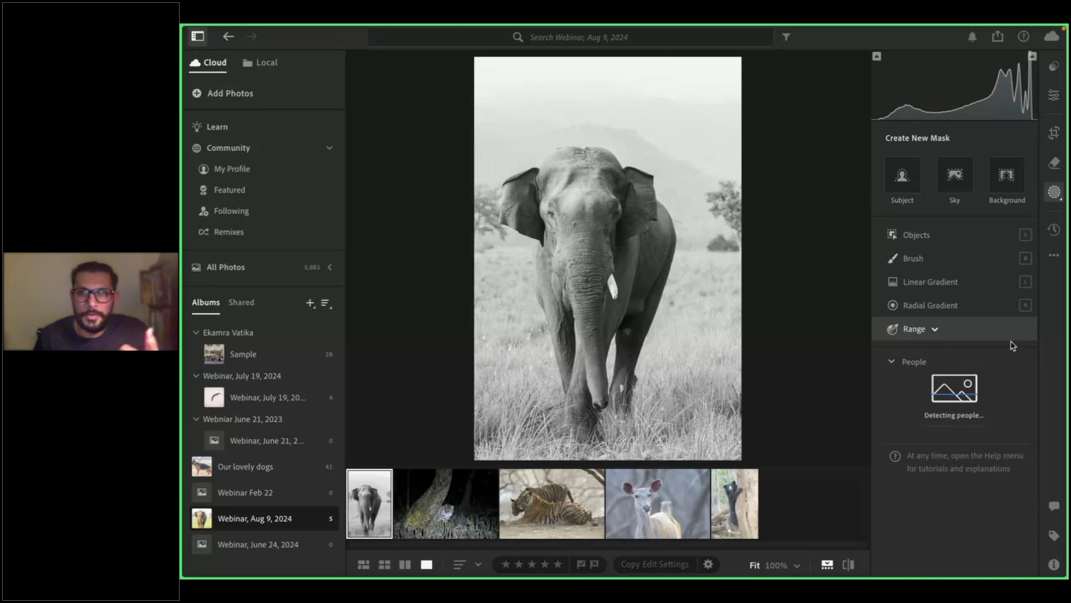
left_click(926, 238)
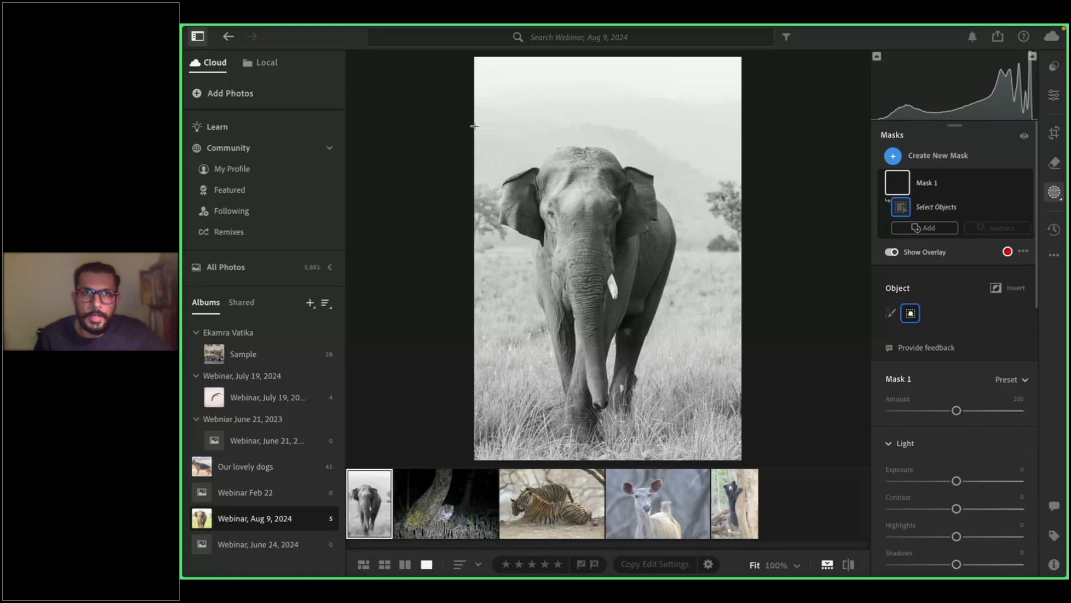
left_click_drag(492, 122, 683, 445)
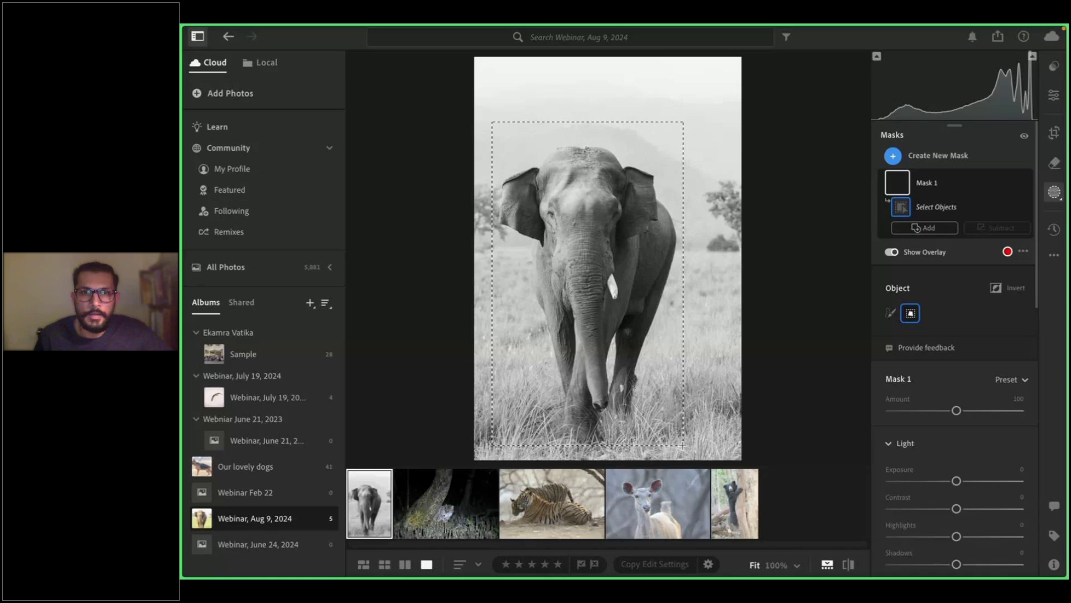
left_click_drag(682, 445, 683, 447)
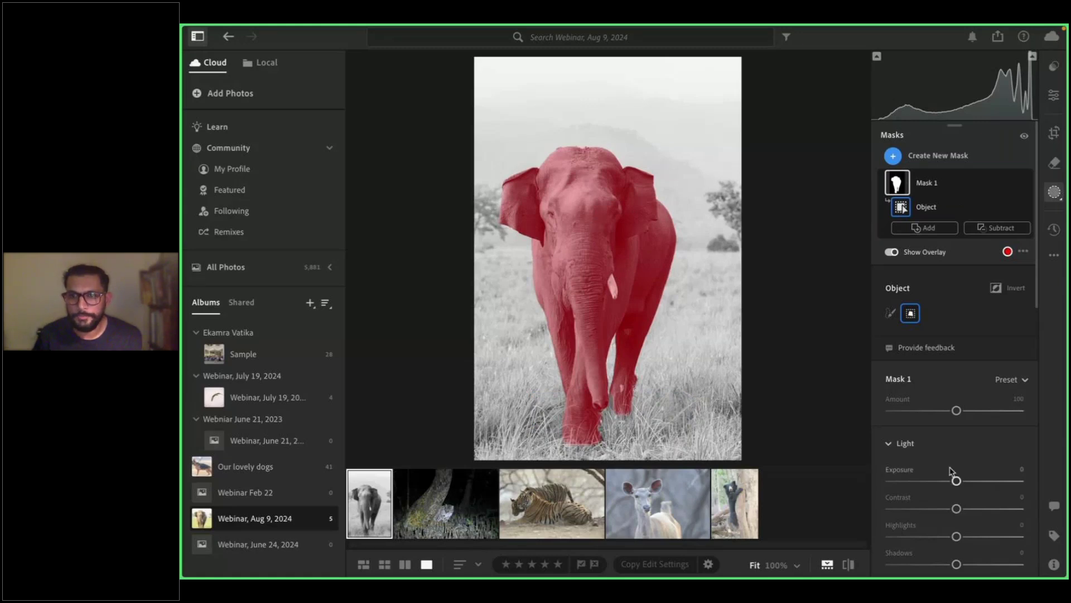
Brighten only the elephant by setting the object mask's shadows to +30
scroll(953, 473, "down", 1)
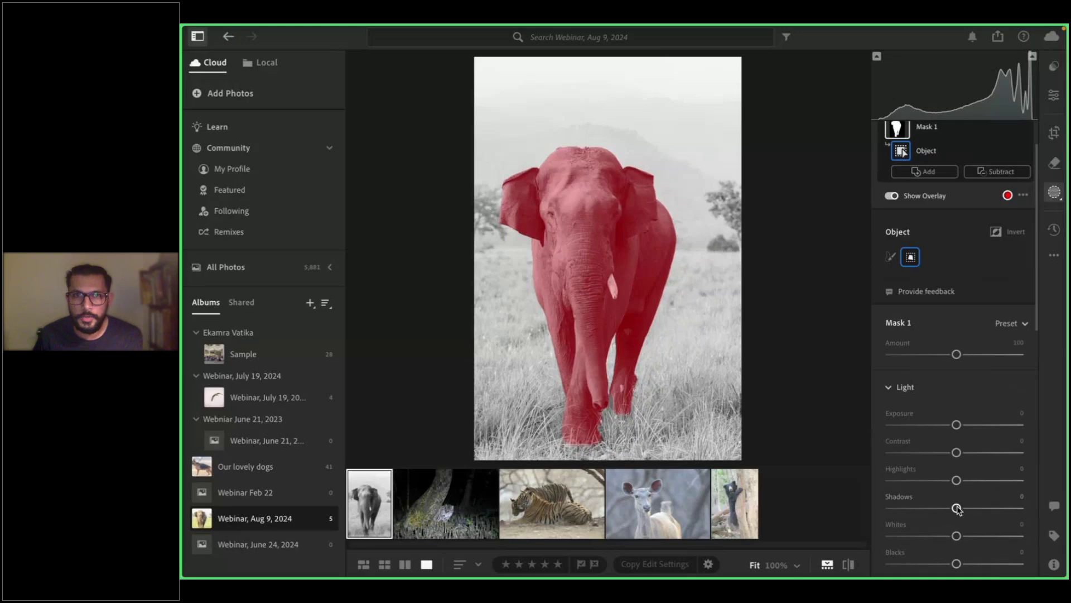
left_click_drag(957, 508, 975, 516)
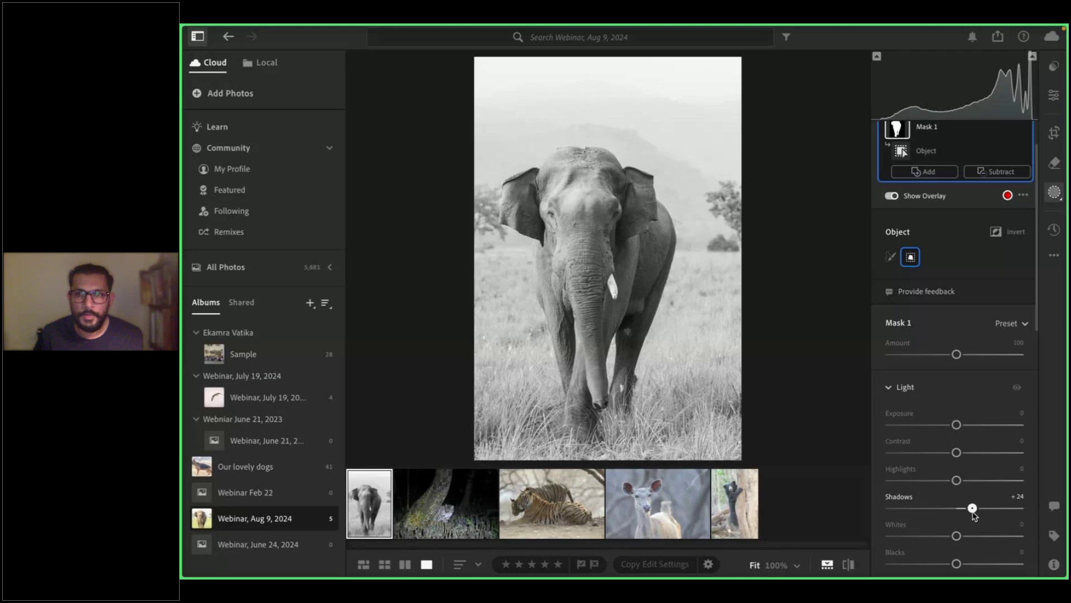
left_click_drag(975, 516, 979, 517)
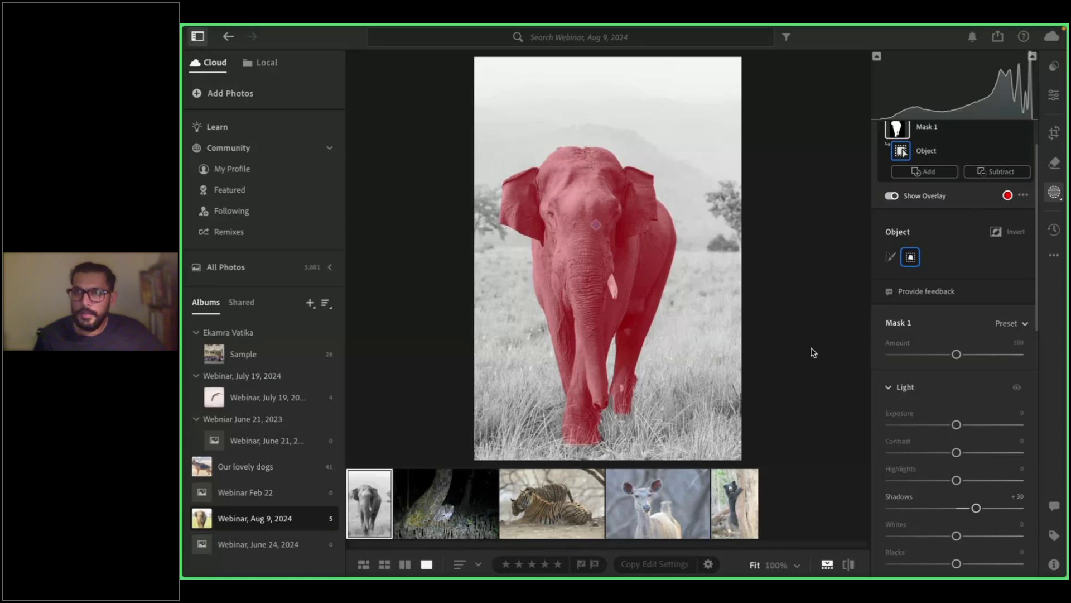
Return to the global edits and darken the whole photo's shadows to -33
left_click(1054, 94)
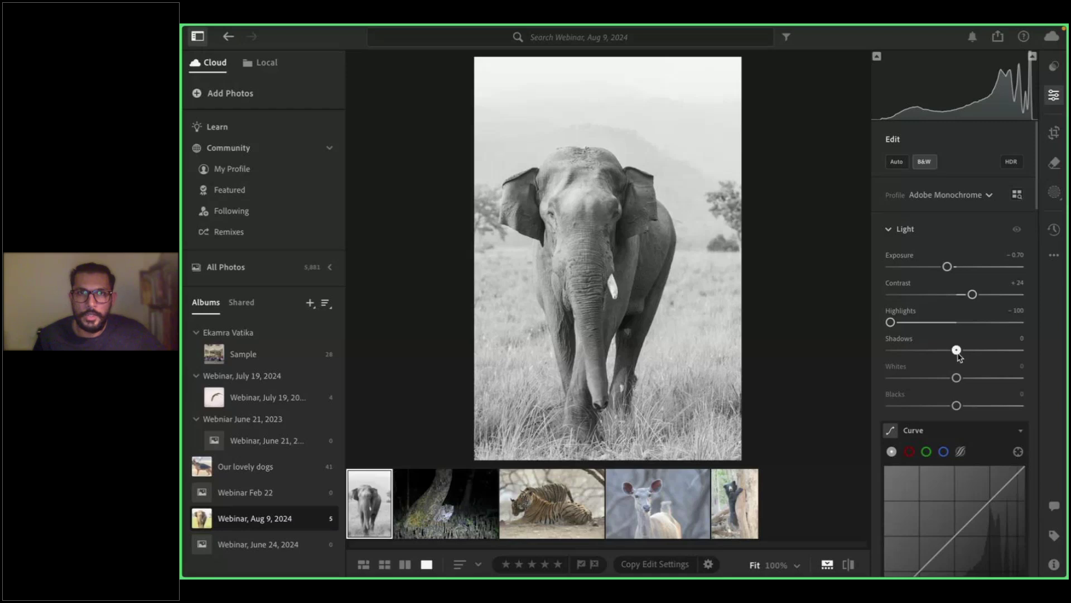
left_click_drag(957, 350, 918, 346)
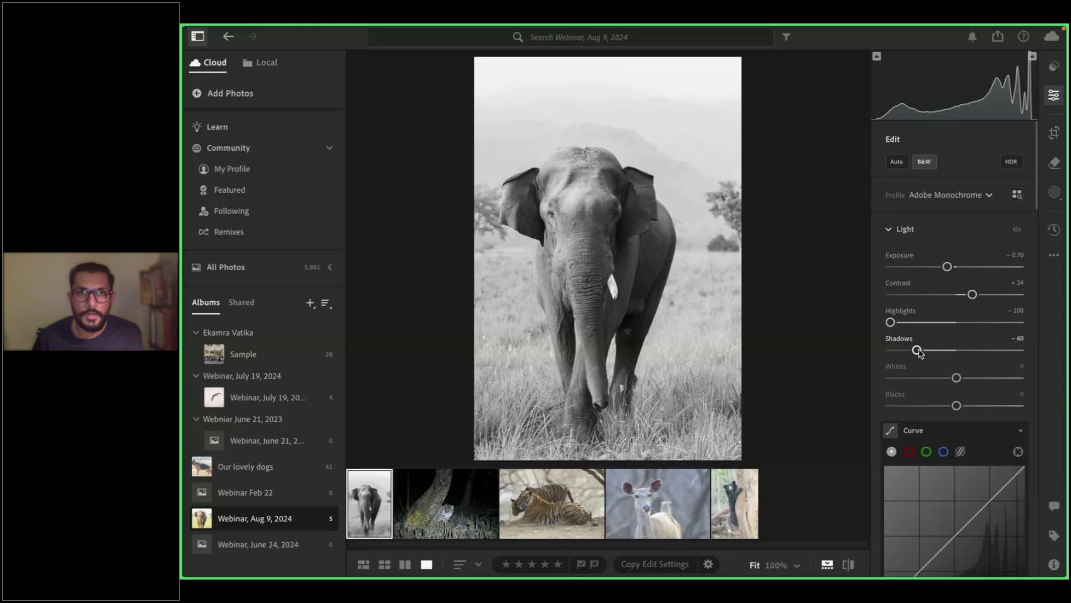
left_click_drag(918, 352, 933, 357)
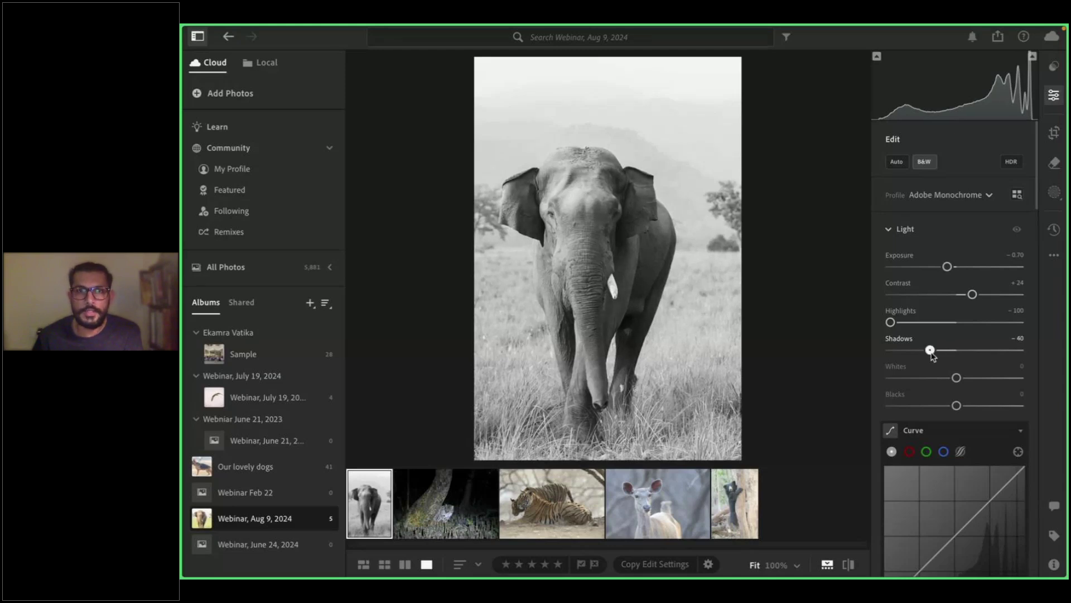
left_click_drag(932, 354, 937, 357)
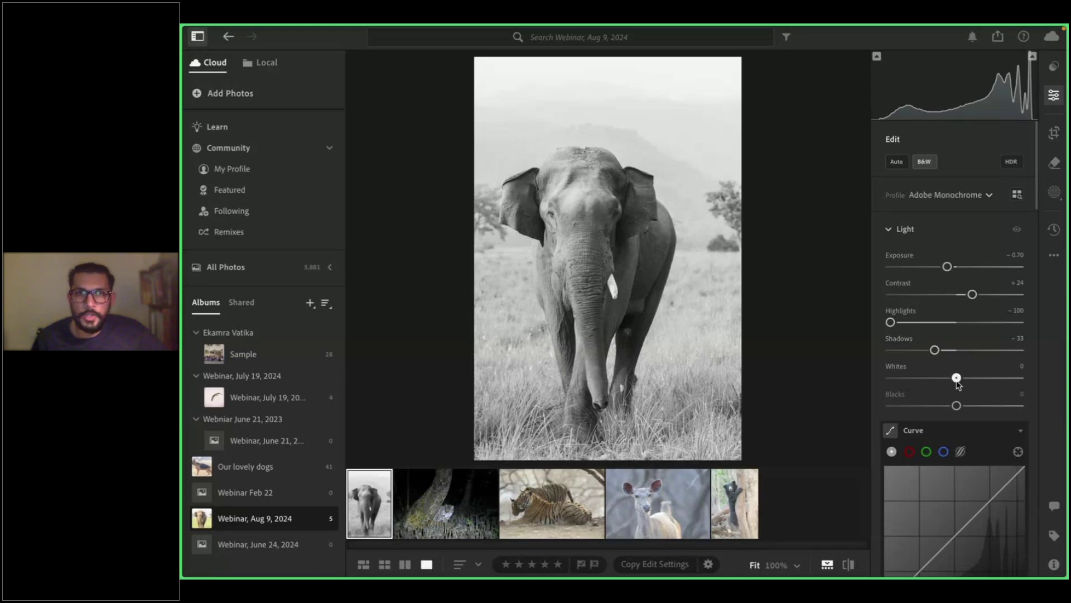
Set the whole photo's whites to +33 and its blacks to -18
left_click_drag(956, 377, 932, 409)
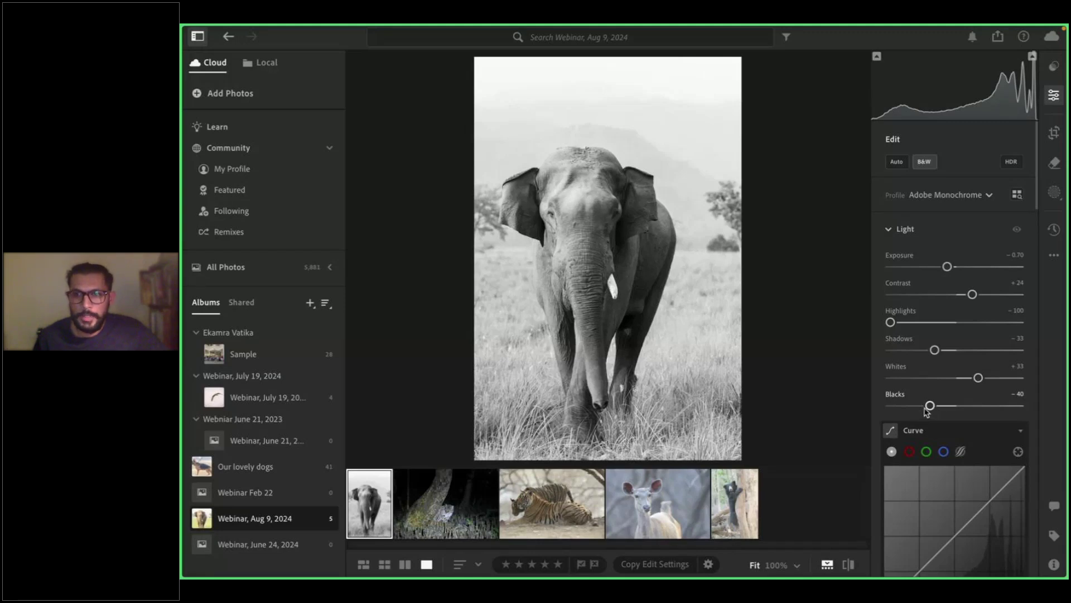
left_click_drag(928, 410, 922, 411)
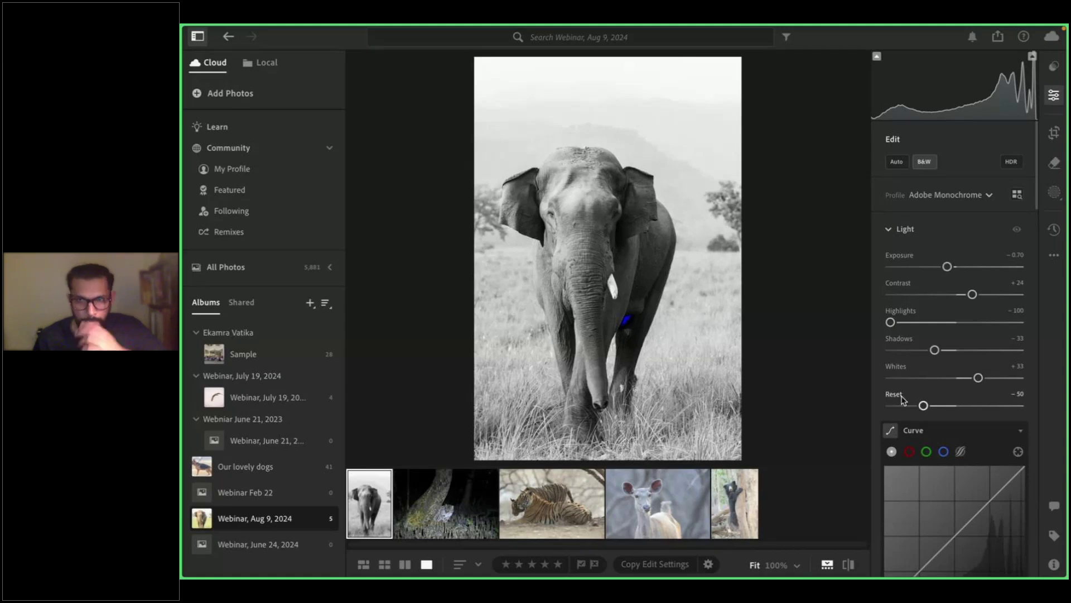
left_click(902, 395)
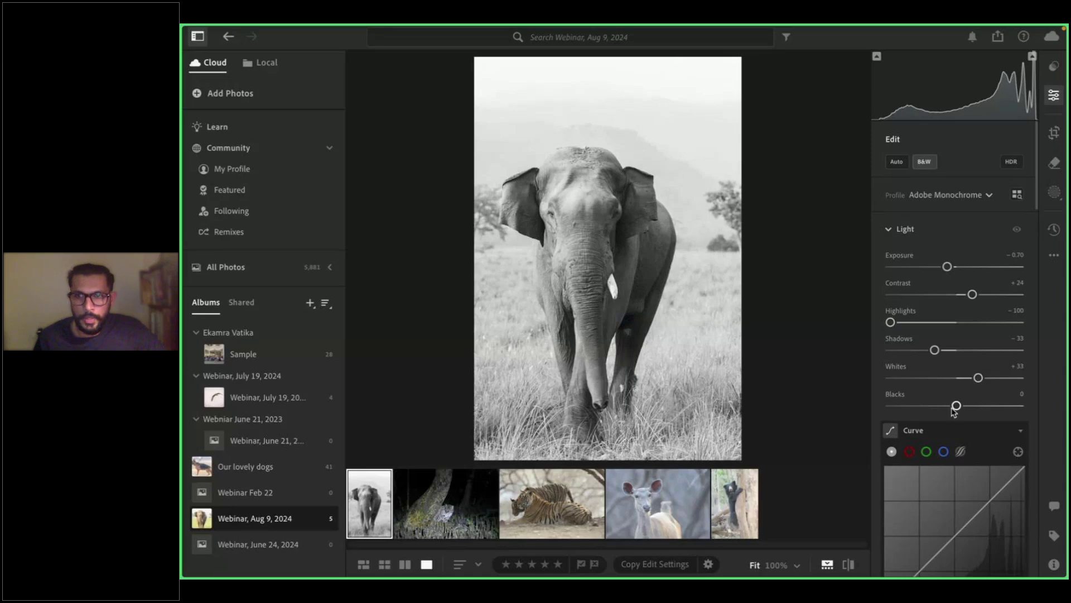
left_click_drag(954, 410, 934, 409)
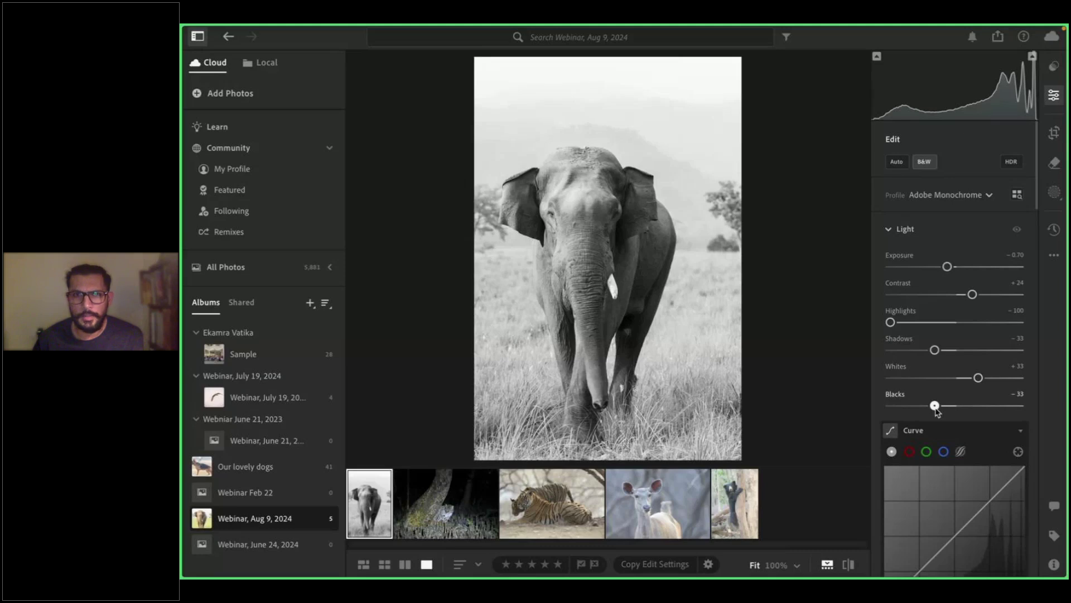
left_click_drag(936, 409, 947, 414)
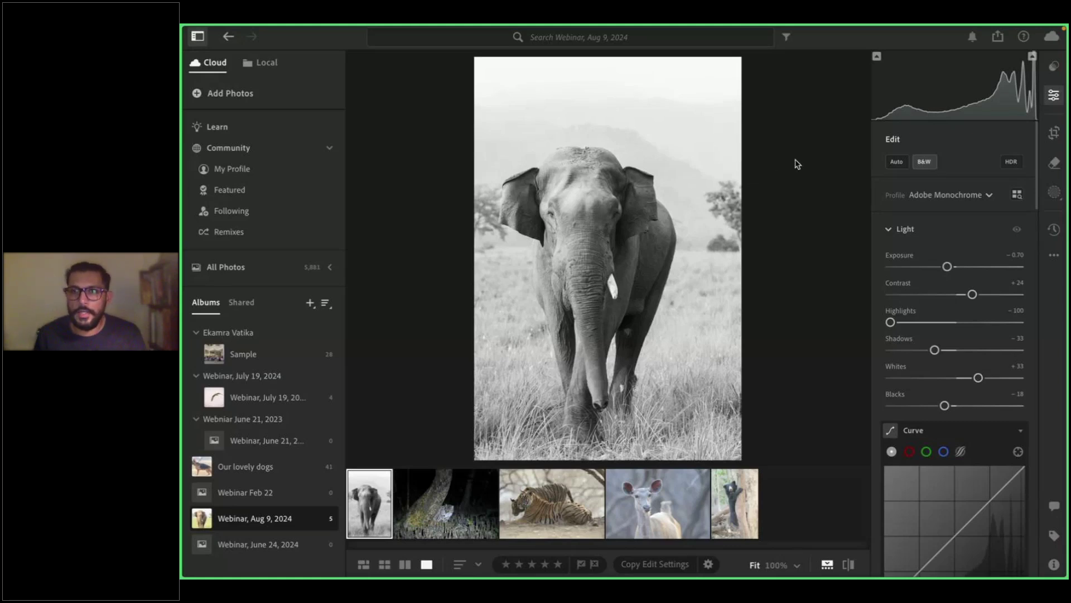
Try an automatic sky mask on the elephant photo and delete it
left_click(1053, 193)
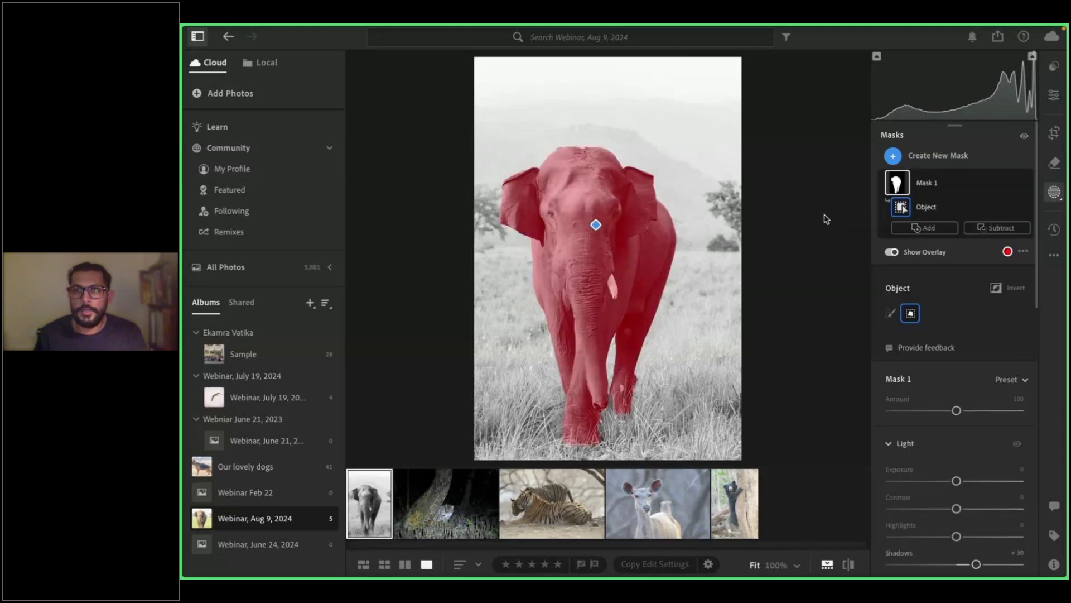
left_click(918, 158)
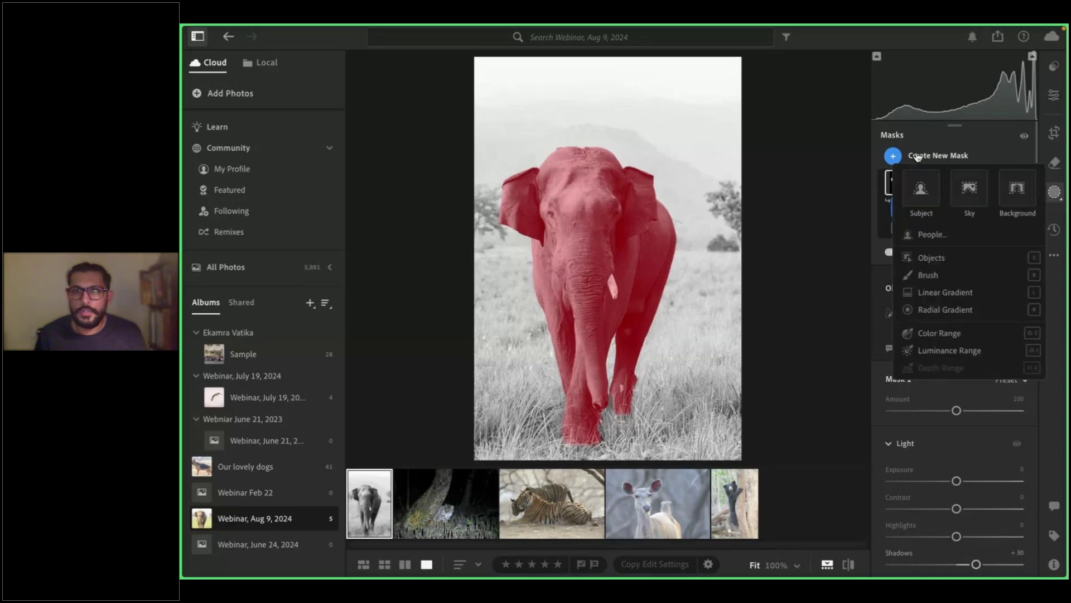
left_click(960, 179)
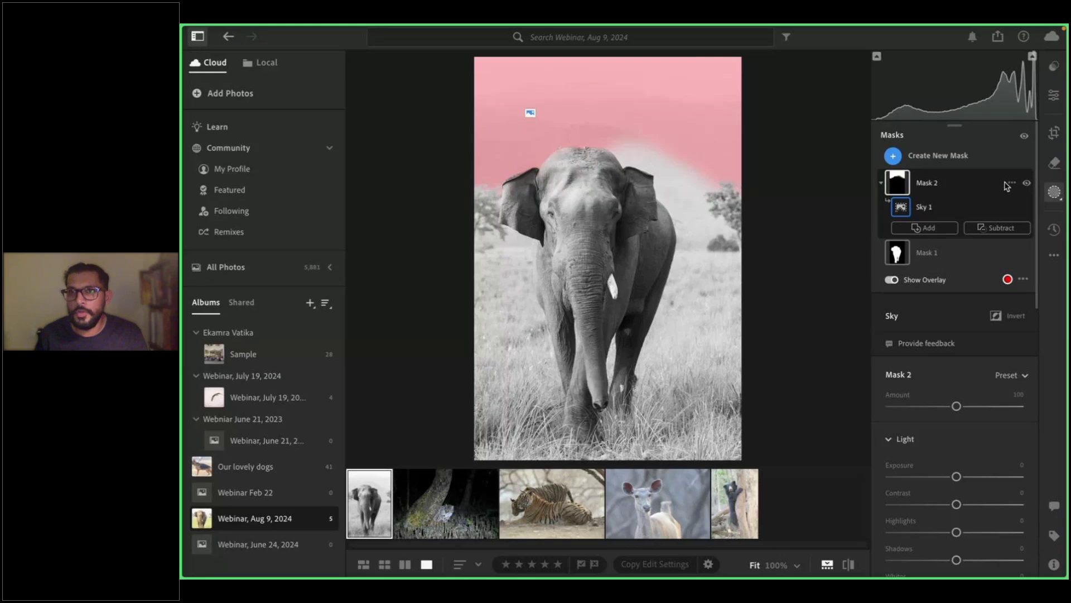
left_click(1010, 183)
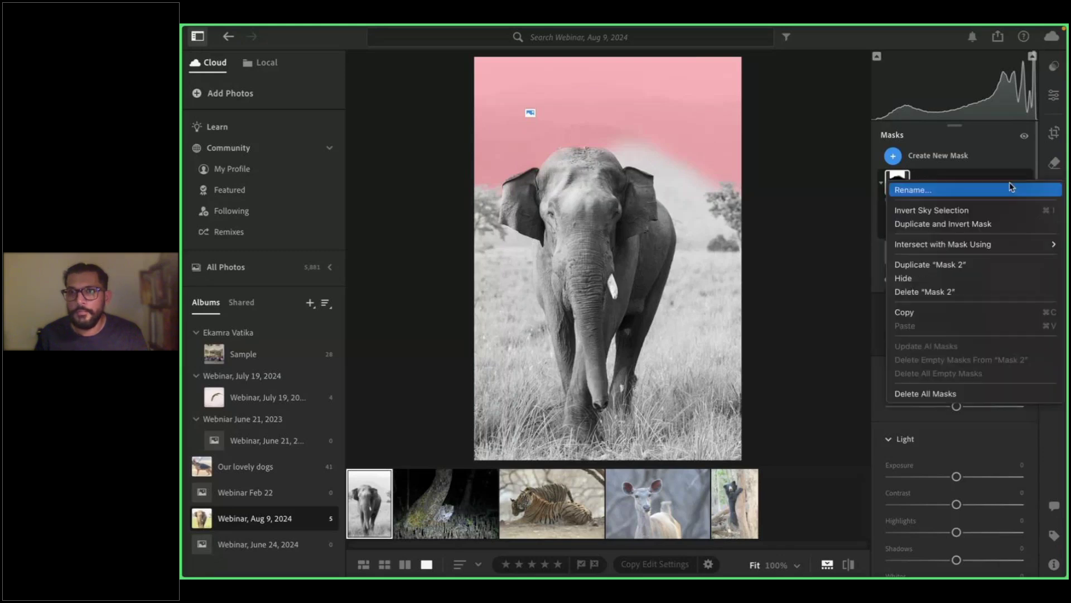
left_click(949, 292)
Add a linear gradient mask from the photo's upper edge down to the elephant's head and set its exposure to -1.00
left_click(930, 158)
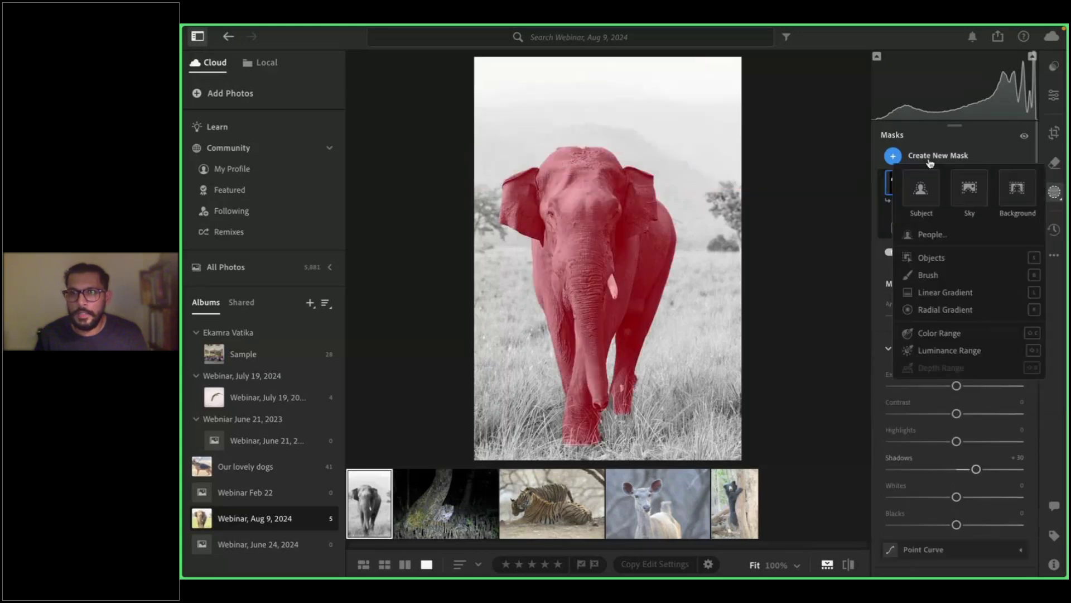
left_click(941, 293)
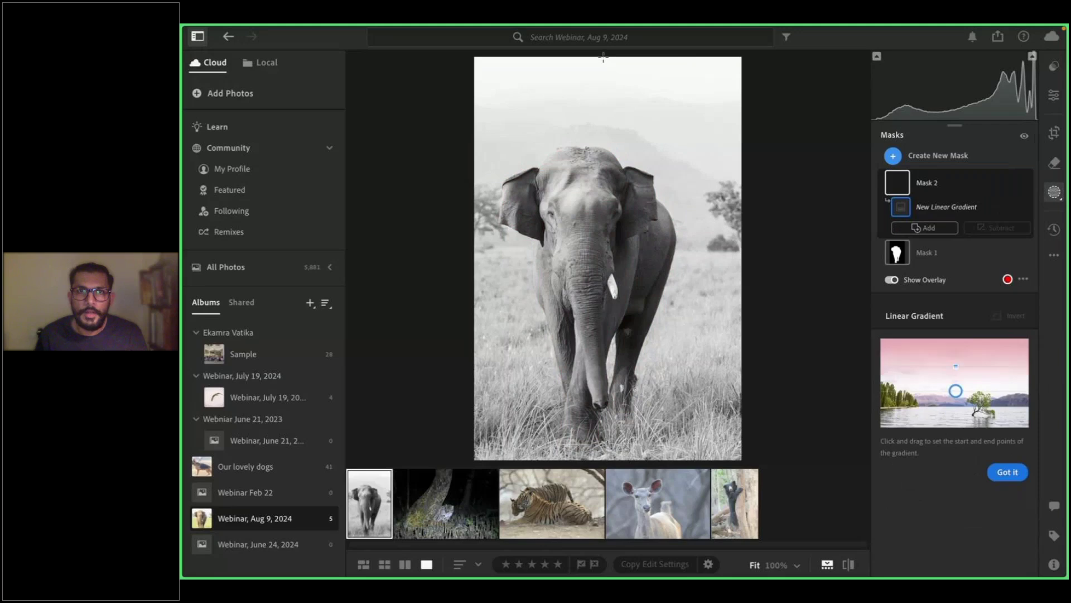
left_click_drag(603, 56, 603, 171)
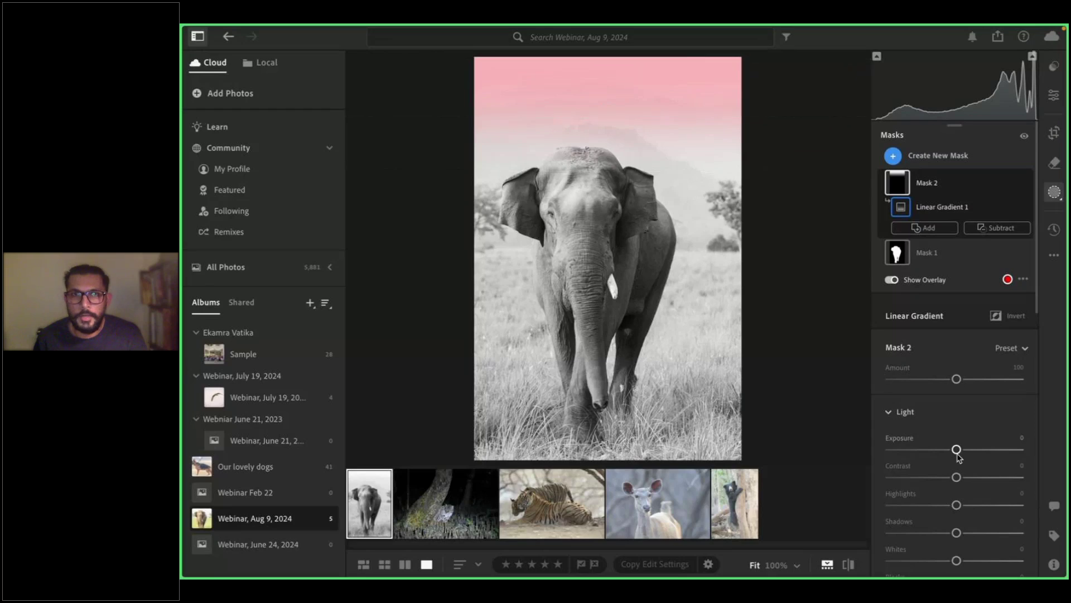
left_click_drag(957, 457, 942, 454)
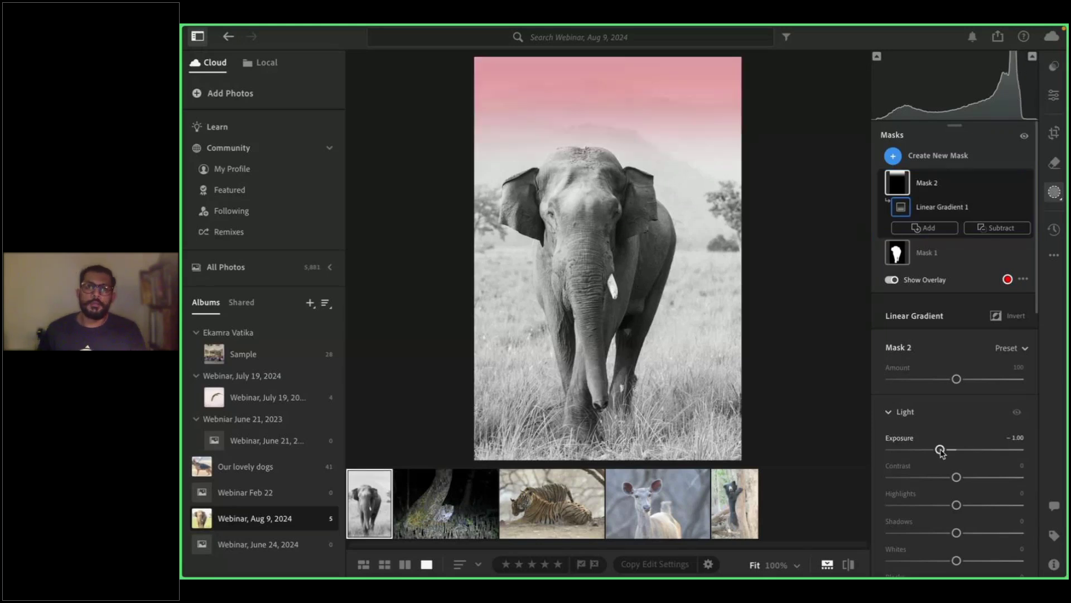
left_click(1054, 193)
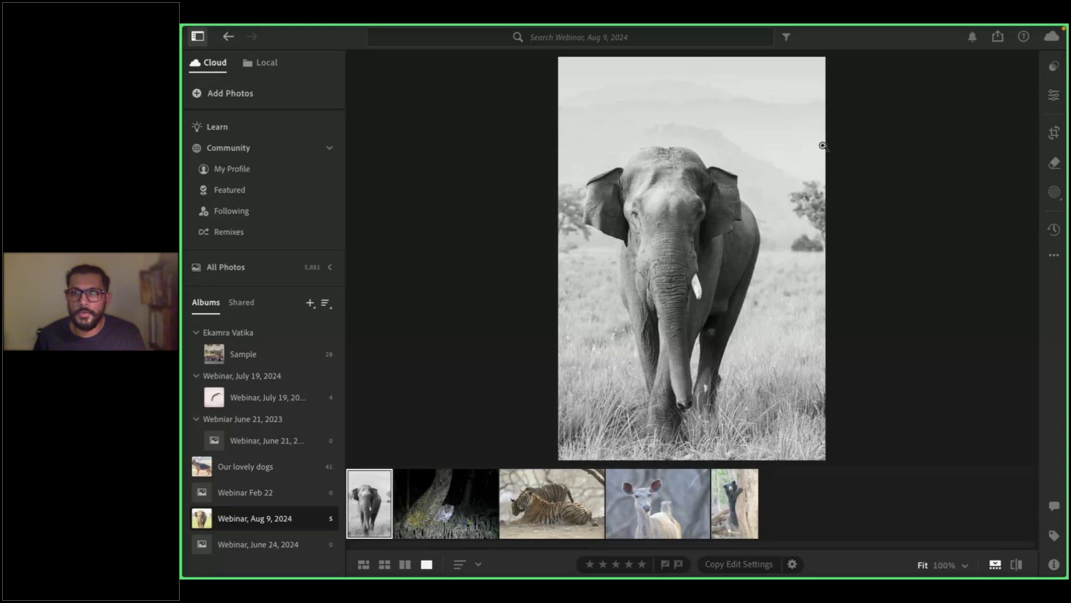
Try the B&W Mixer's green at +100 on the elephant photo and reset it to the default
left_click(1054, 96)
scroll(947, 316, "down", 3)
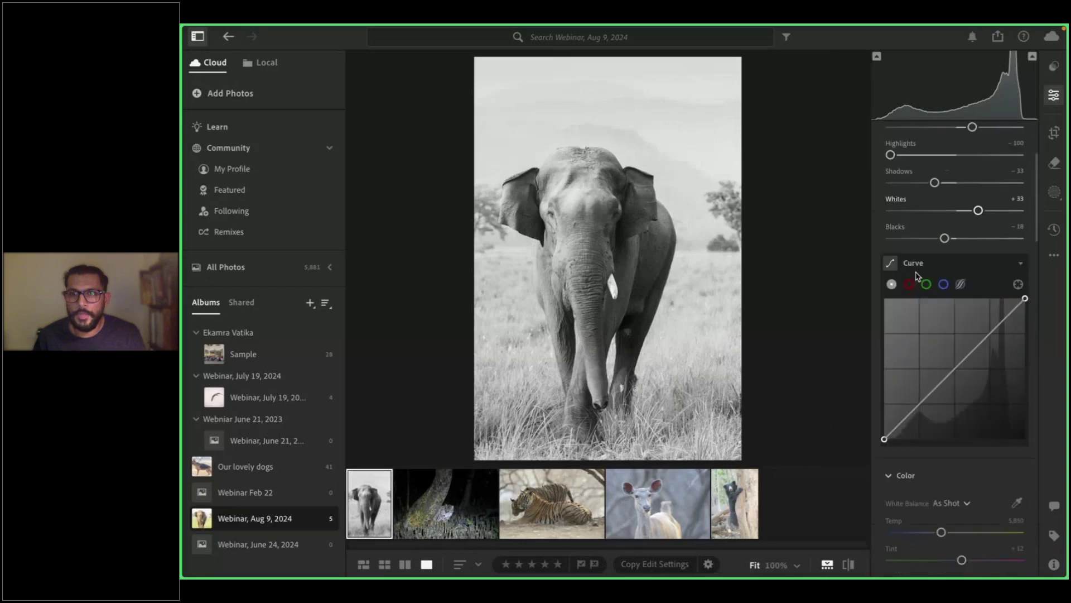
scroll(916, 272, "down", 2)
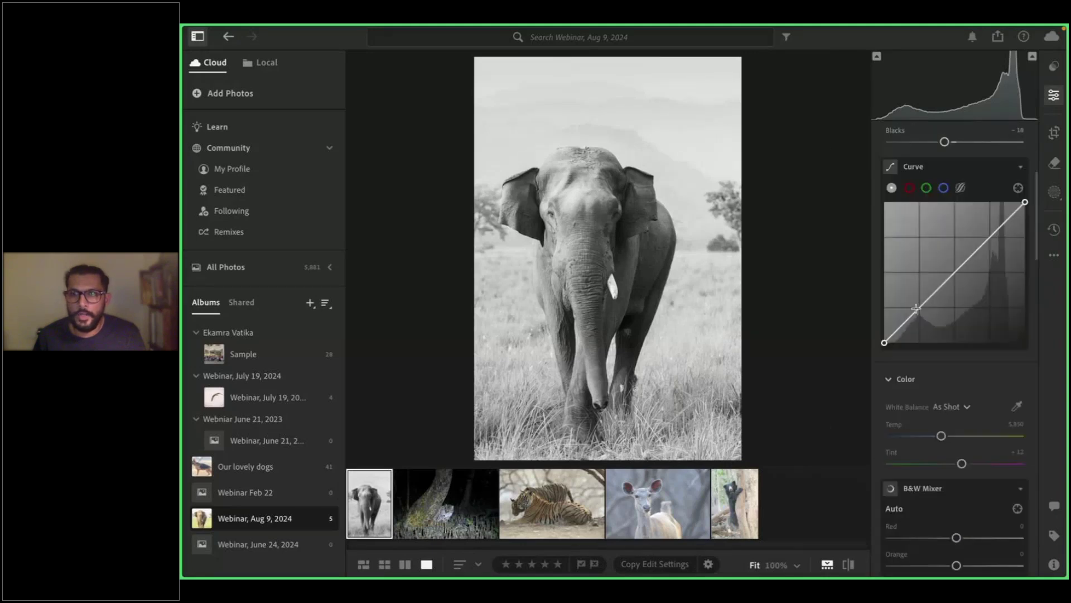
scroll(916, 308, "down", 2)
scroll(949, 307, "down", 1)
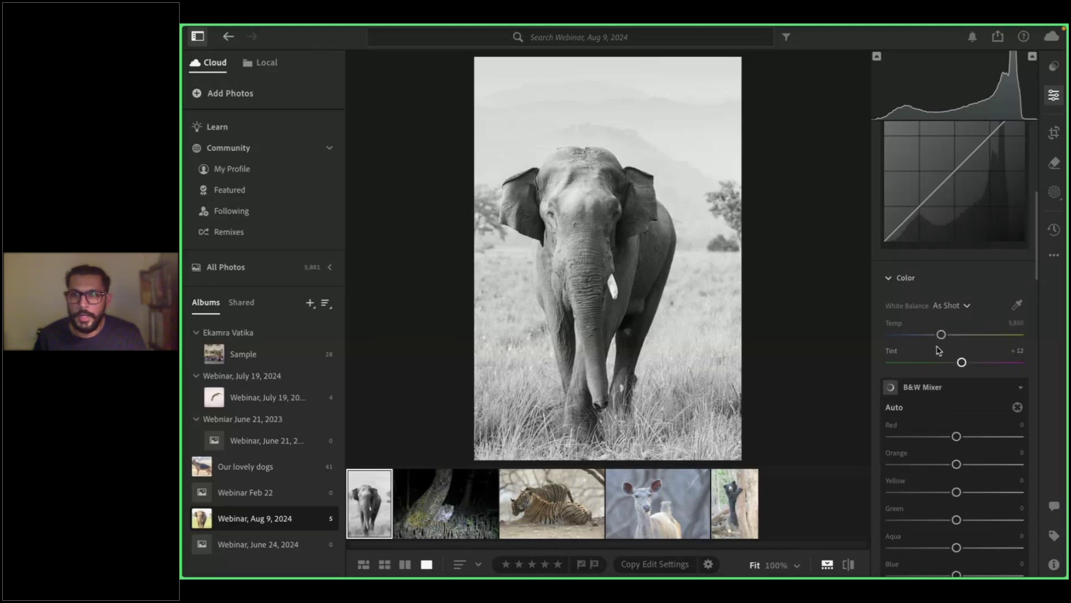
scroll(939, 350, "down", 2)
scroll(939, 350, "down", 2)
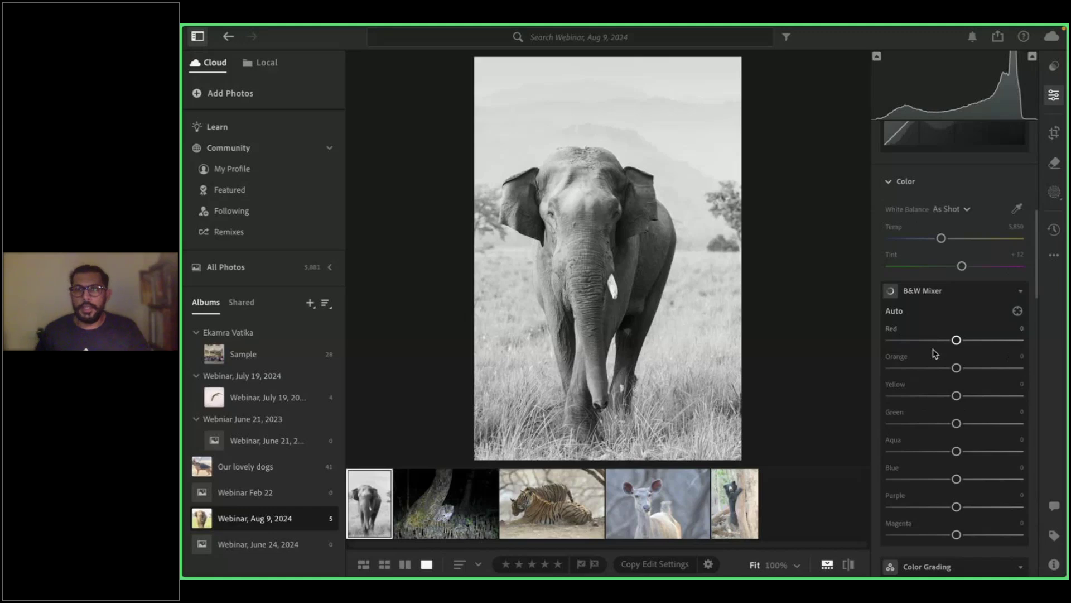
scroll(935, 353, "down", 1)
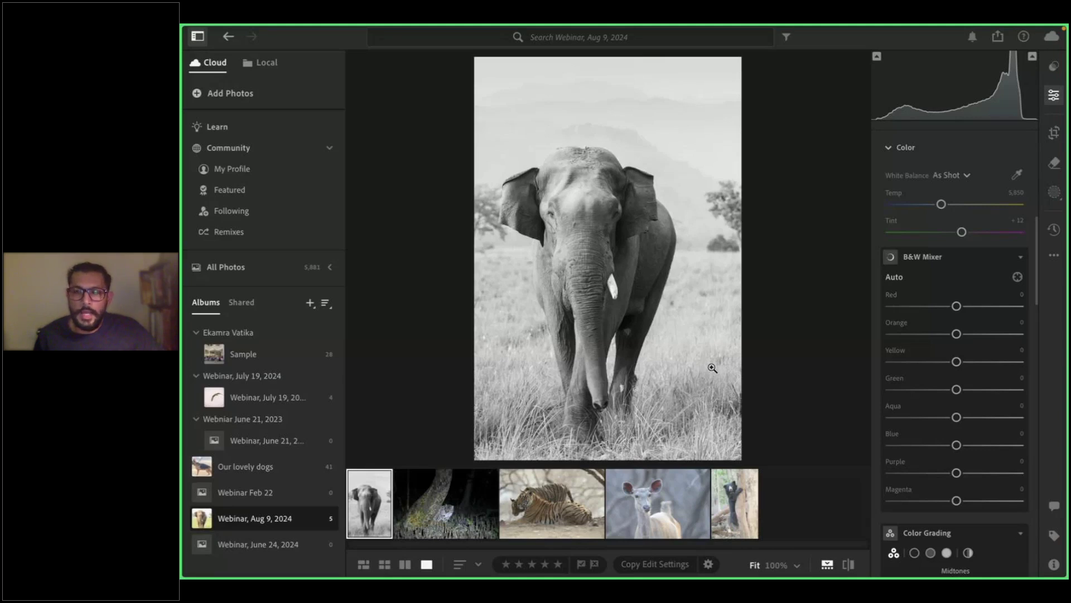
left_click_drag(957, 390, 1023, 390)
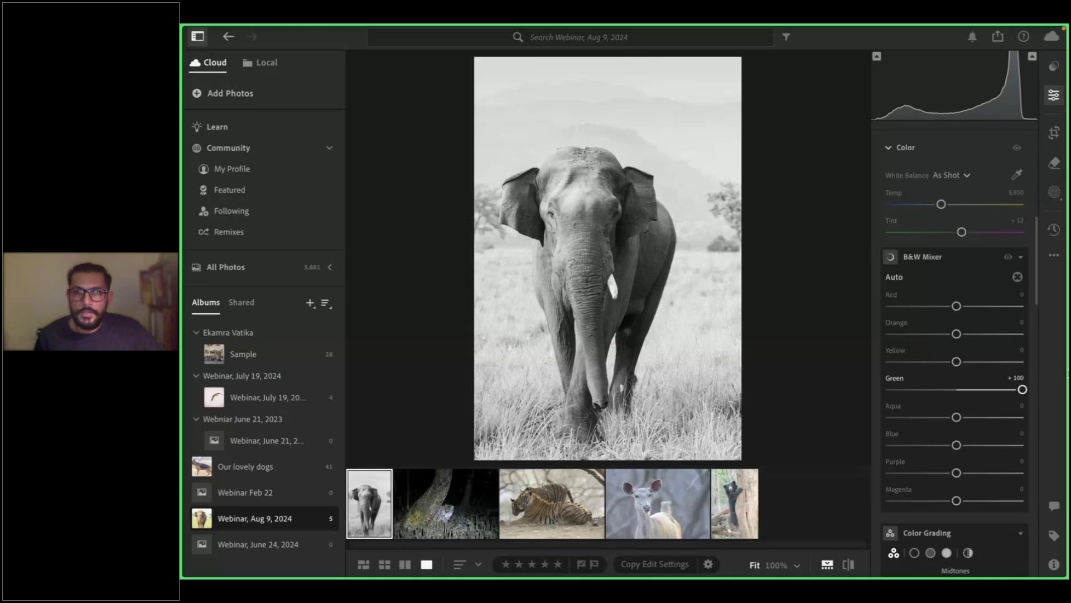
double_click(895, 379)
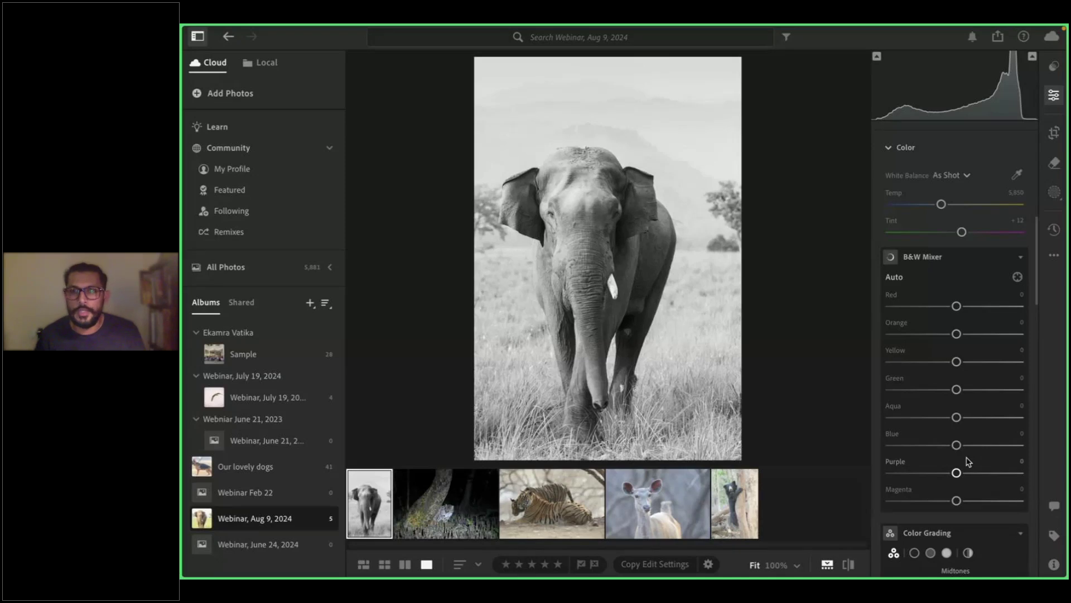
View the tiger photo's color mixing controls for comparison and go back to the elephant photo
scroll(956, 454, "down", 2)
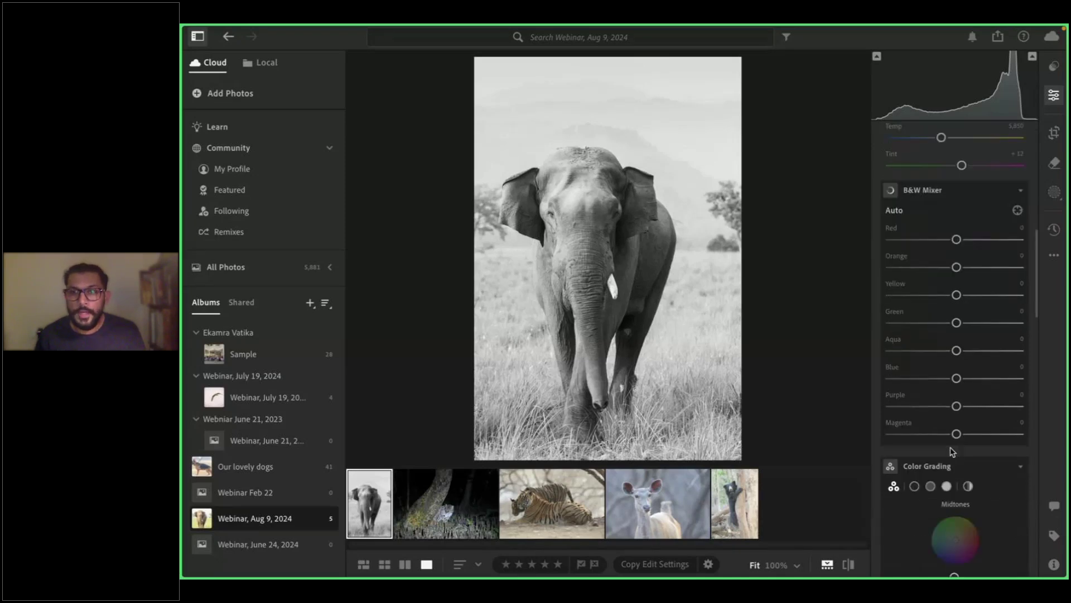
scroll(952, 452, "down", 3)
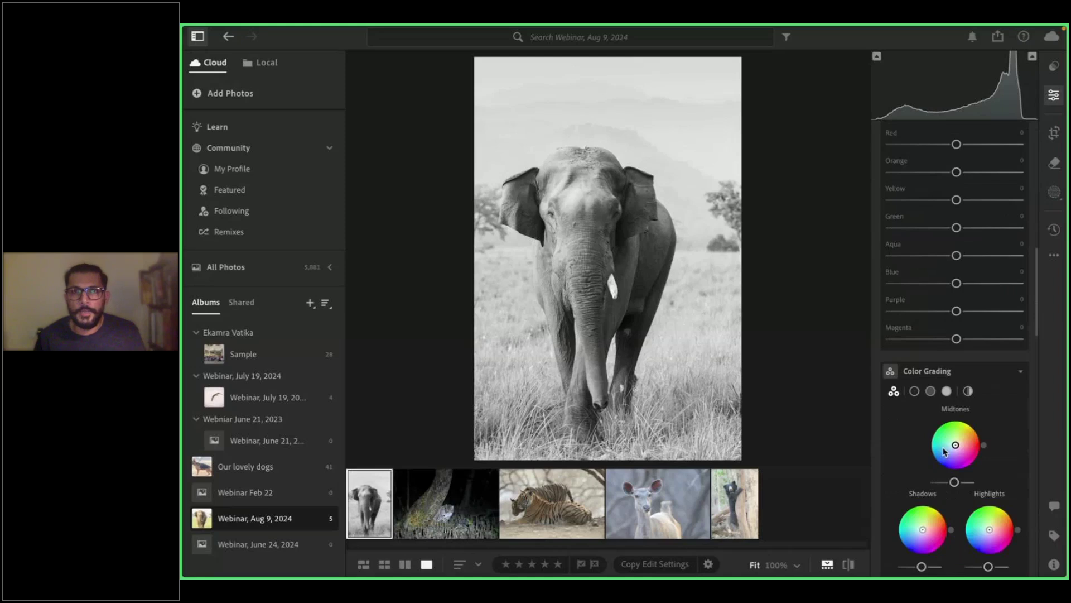
scroll(944, 451, "down", 1)
key("Right")
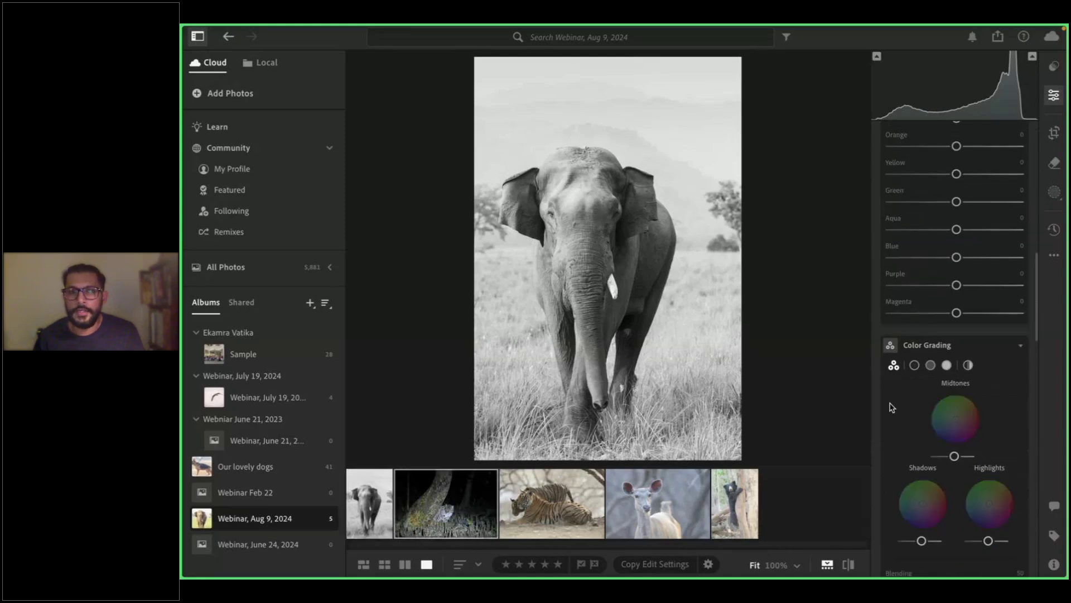
key("Right")
scroll(891, 407, "down", 1)
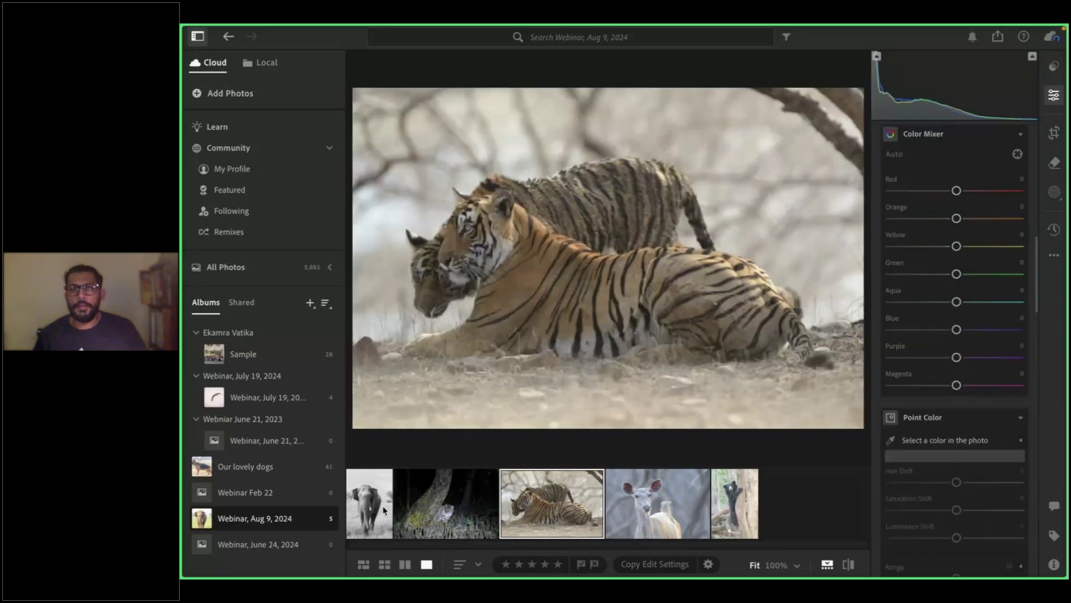
left_click(384, 510)
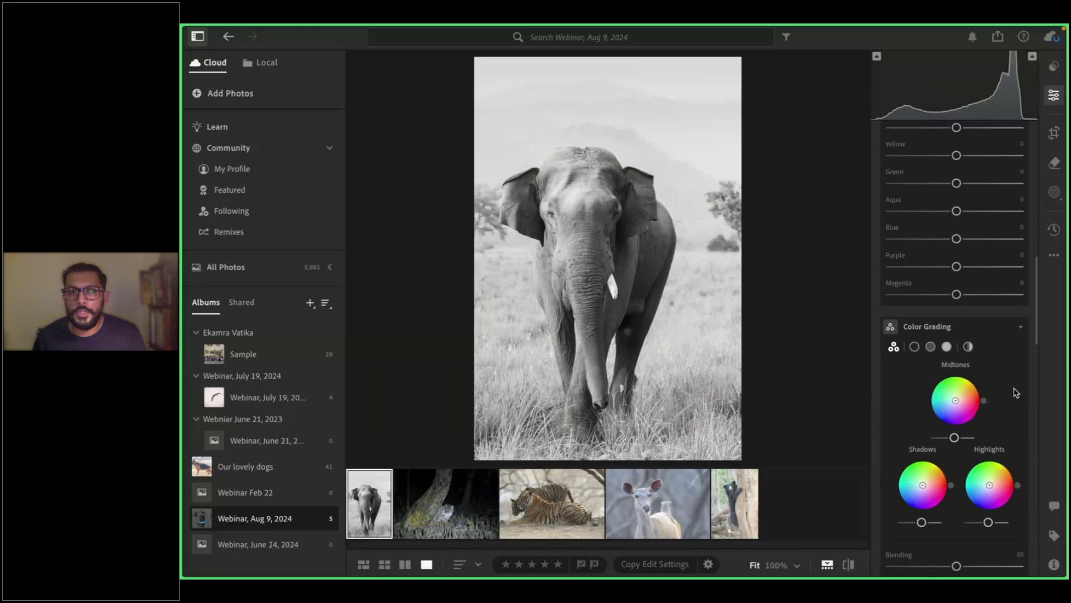
Try grading the elephant photo's midtones with hue 36, saturation 28 and with hue 257, saturation 21, and reset them
scroll(955, 410, "down", 1)
scroll(955, 410, "down", 1)
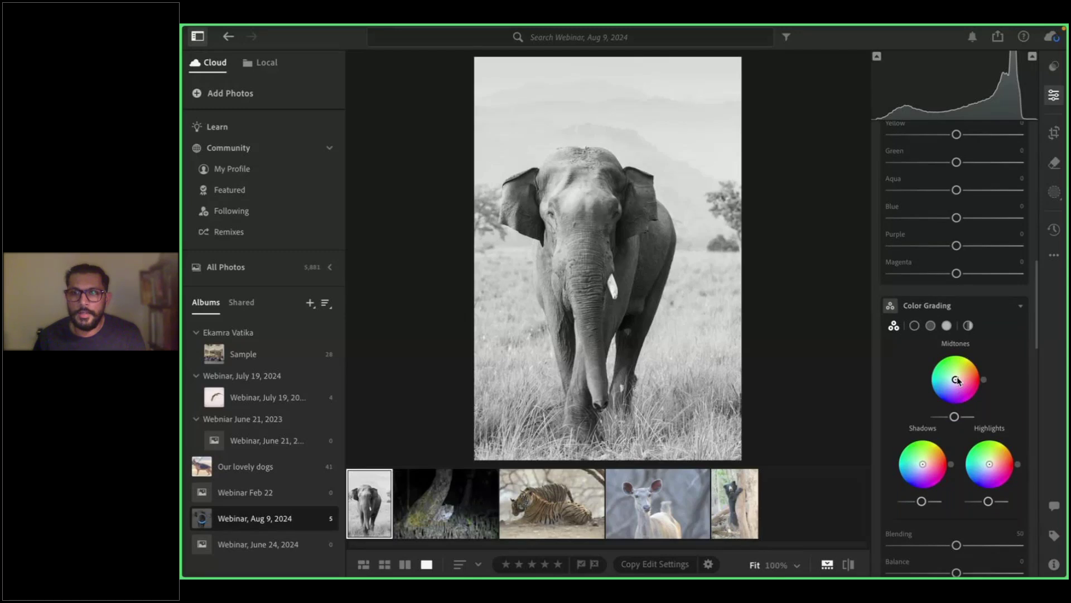
left_click(956, 381)
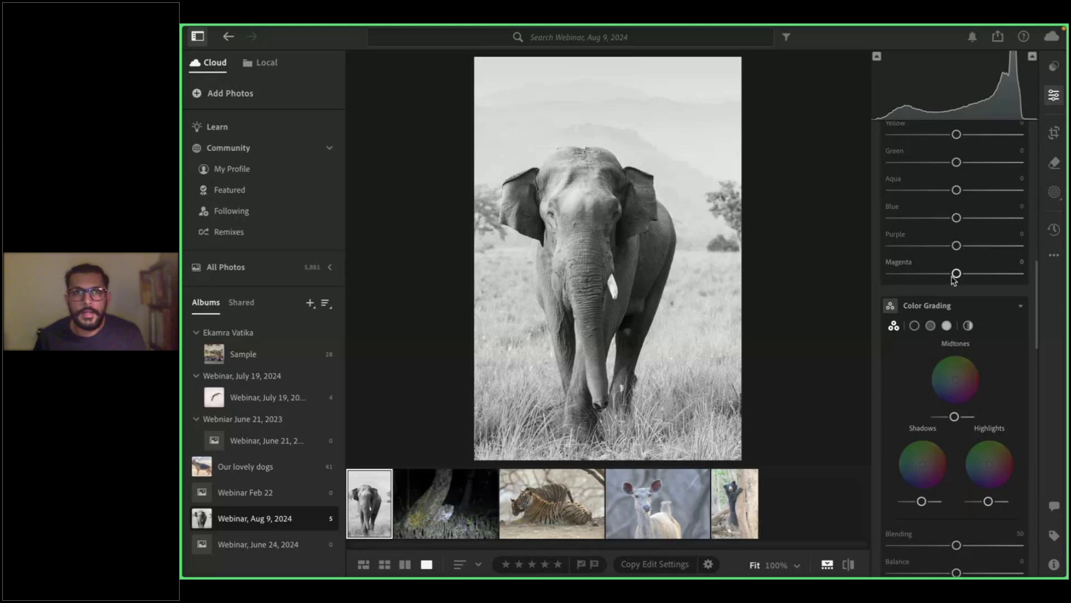
mouse_move(955, 298)
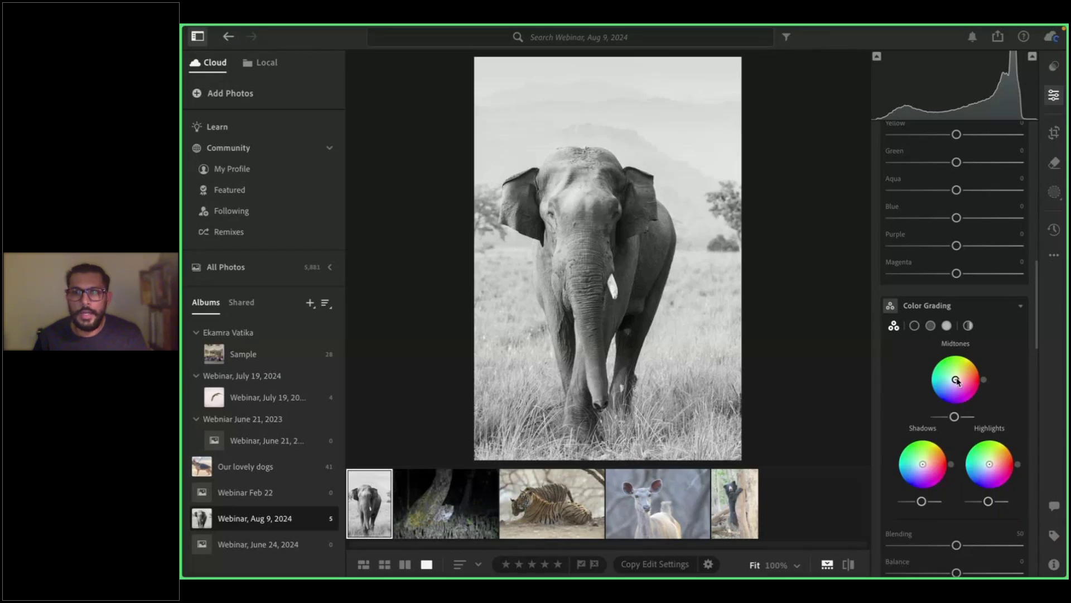
left_click(957, 380)
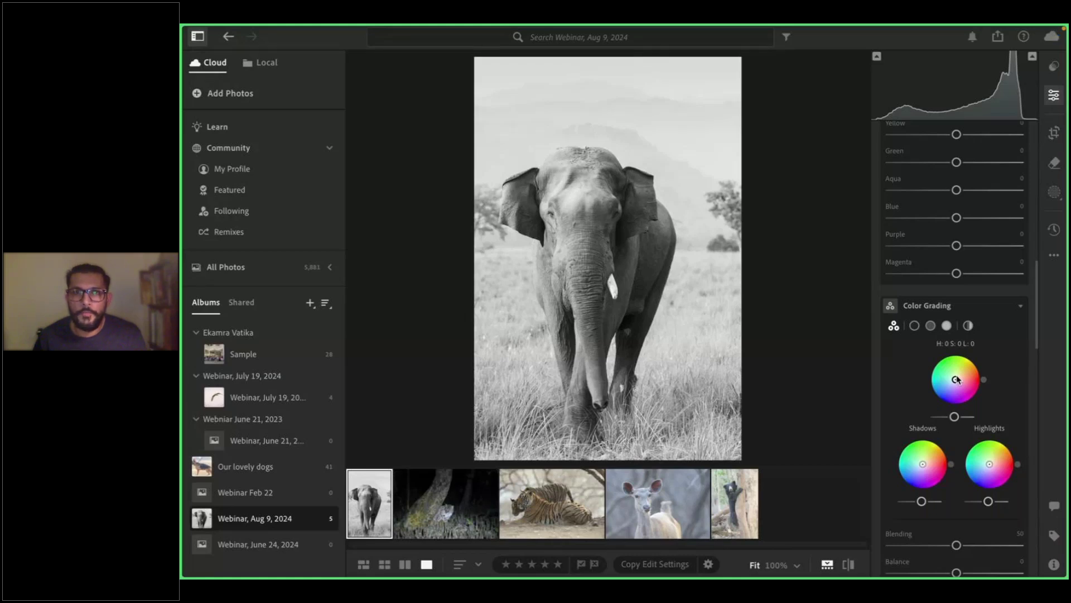
left_click_drag(957, 380, 962, 378)
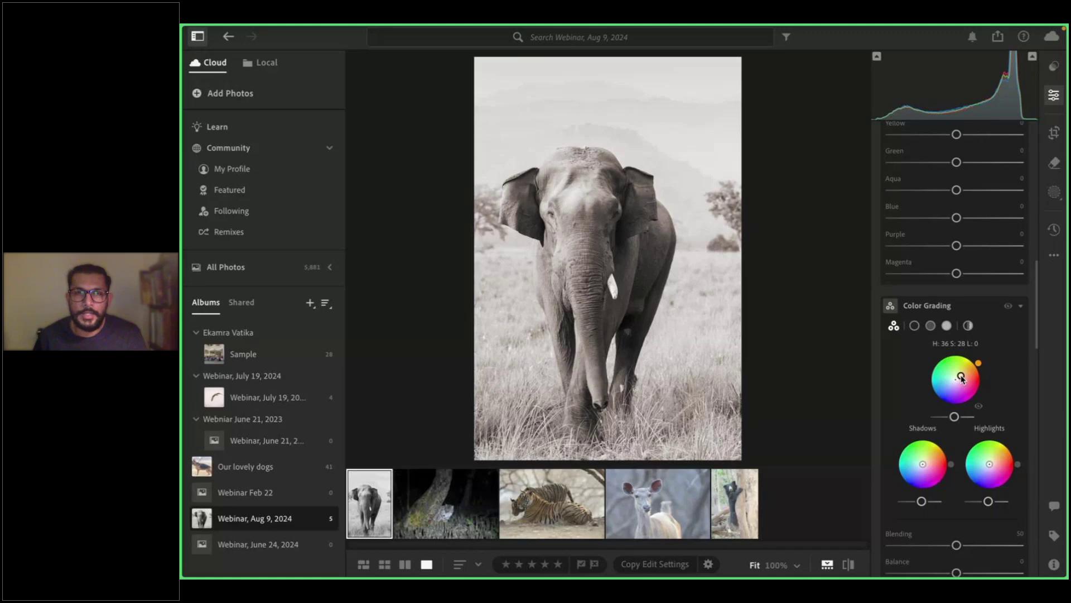
left_click_drag(962, 379, 955, 387)
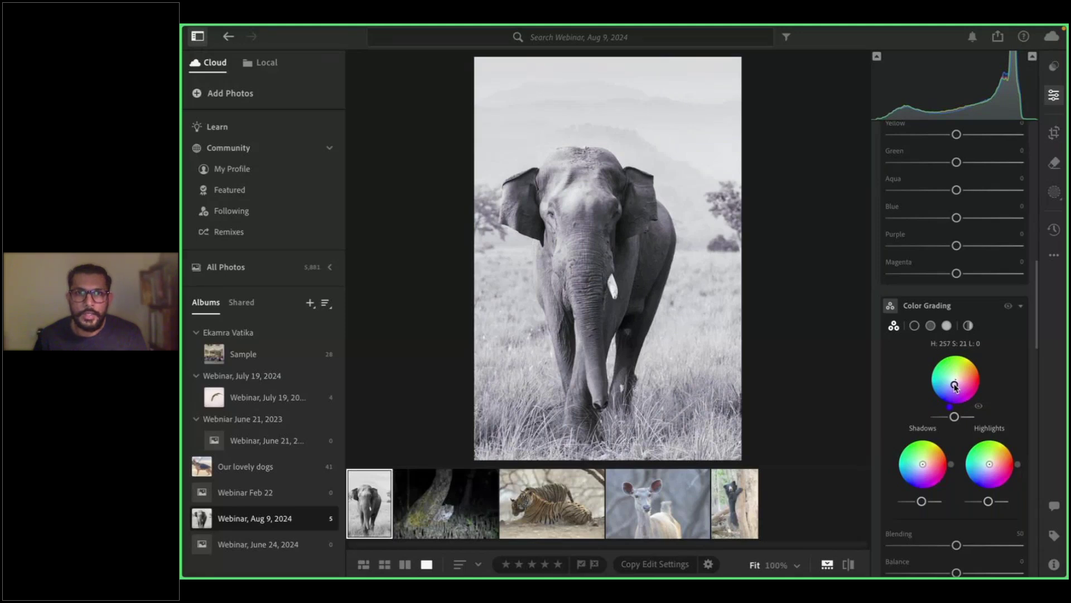
left_click_drag(956, 387, 956, 382)
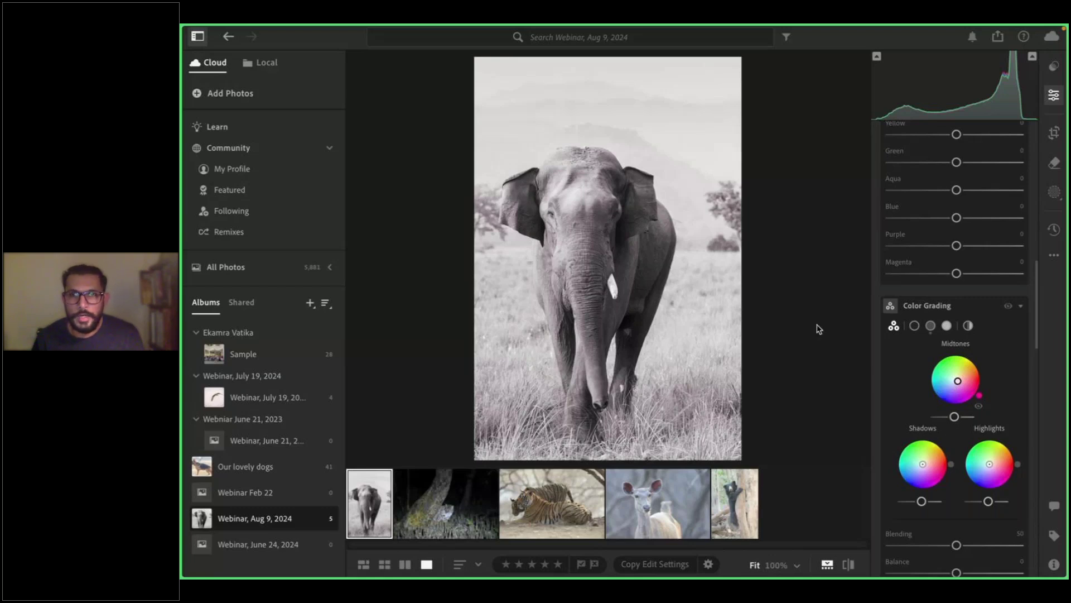
left_click(958, 346)
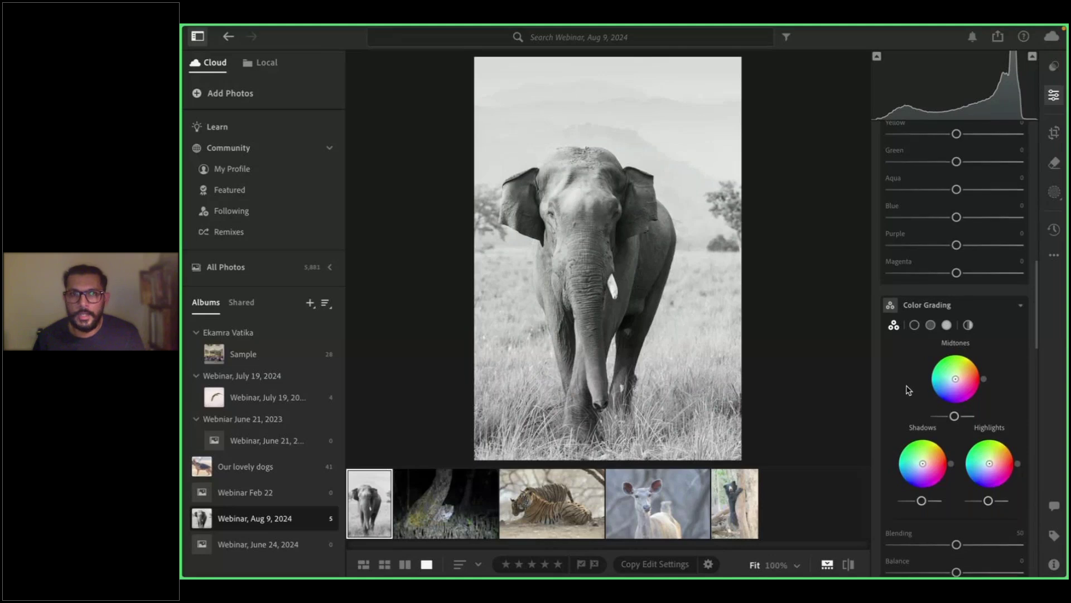
Try the whole photo's texture at +40 and at +16 and reset it to the default
scroll(907, 390, "down", 1)
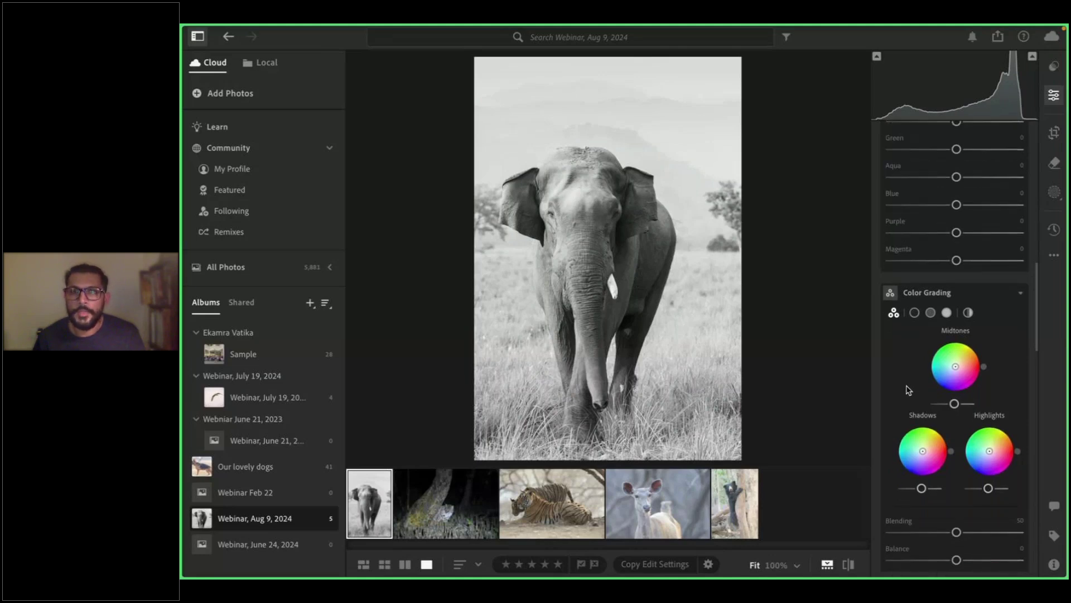
scroll(907, 390, "down", 5)
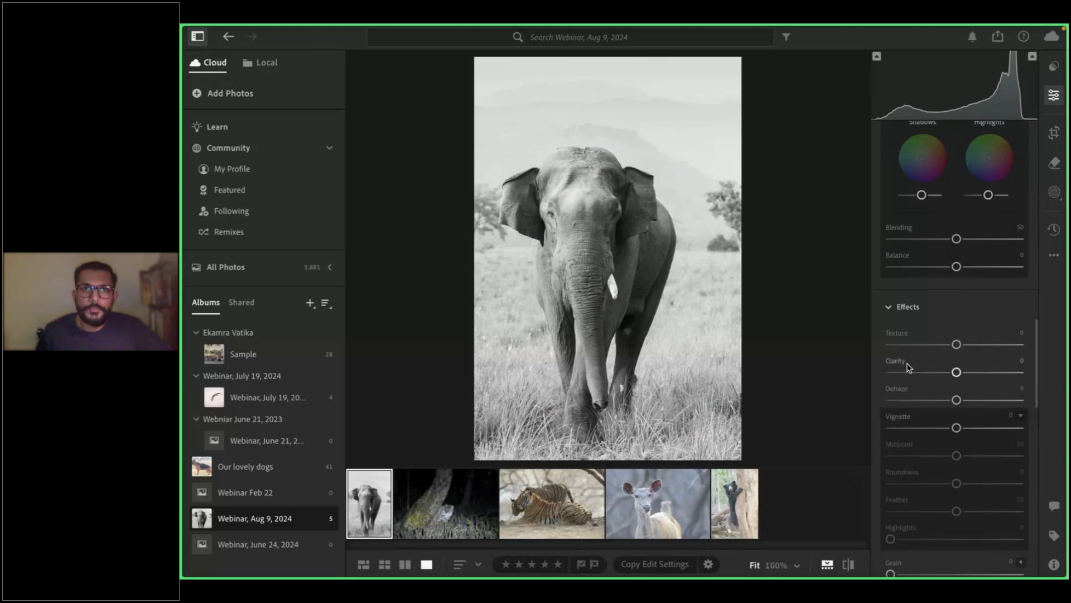
mouse_move(909, 367)
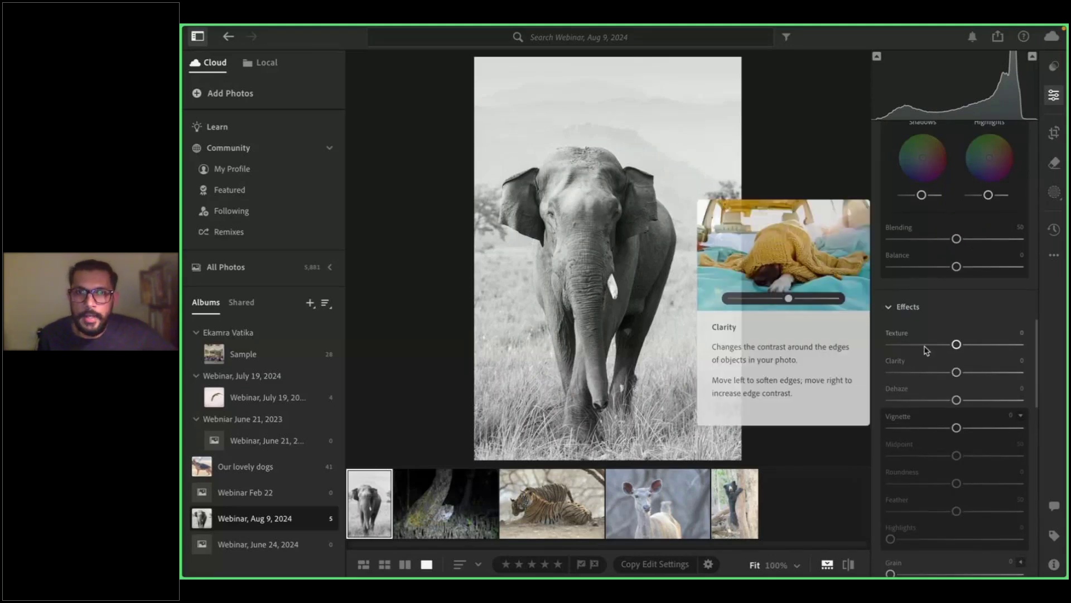
left_click(957, 346)
left_click_drag(958, 345, 982, 349)
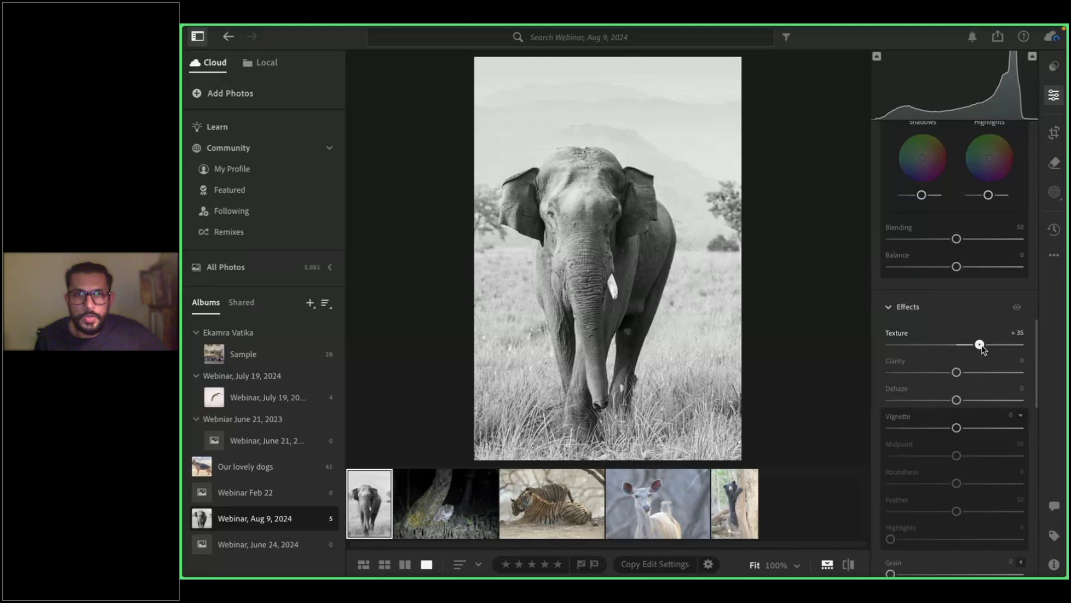
left_click_drag(983, 350, 984, 351)
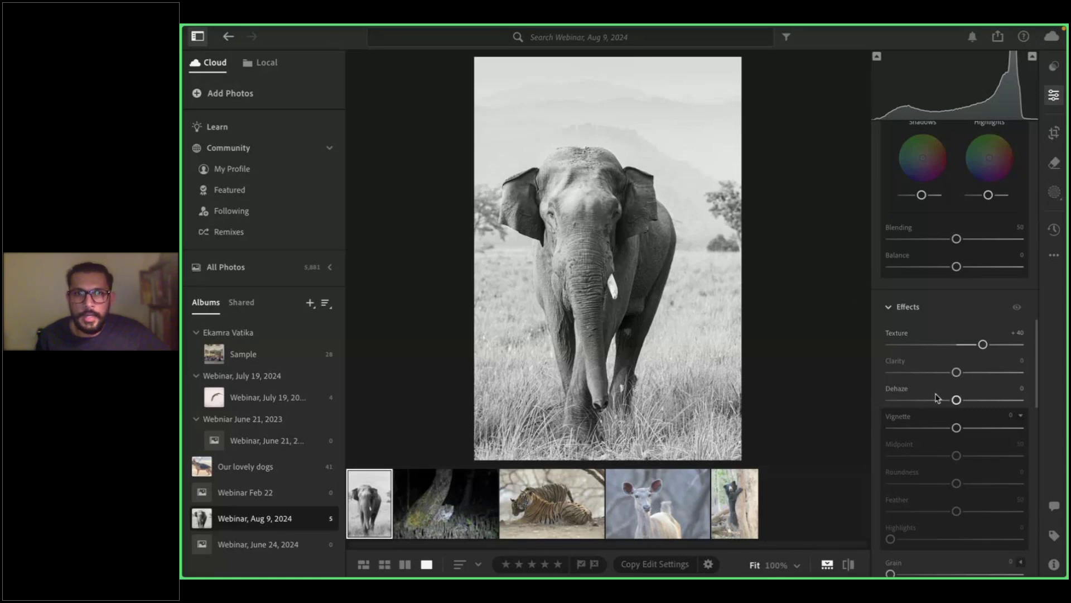
left_click(894, 333)
left_click_drag(956, 344, 969, 353)
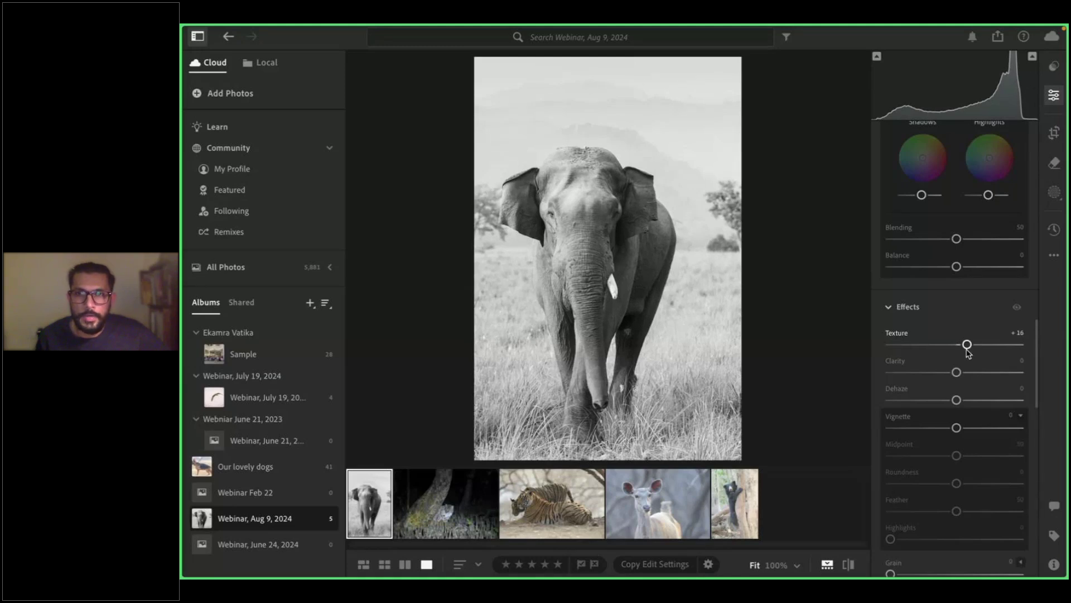
double_click(878, 330)
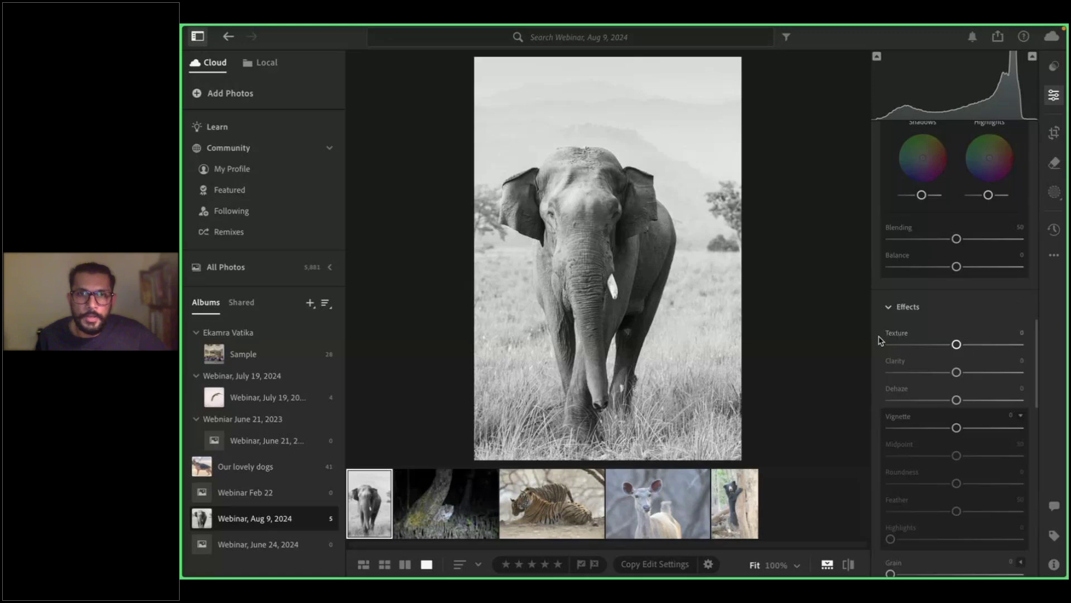
Set the texture to +18 and the clarity to +13 on the object mask covering the elephant
left_click(580, 255)
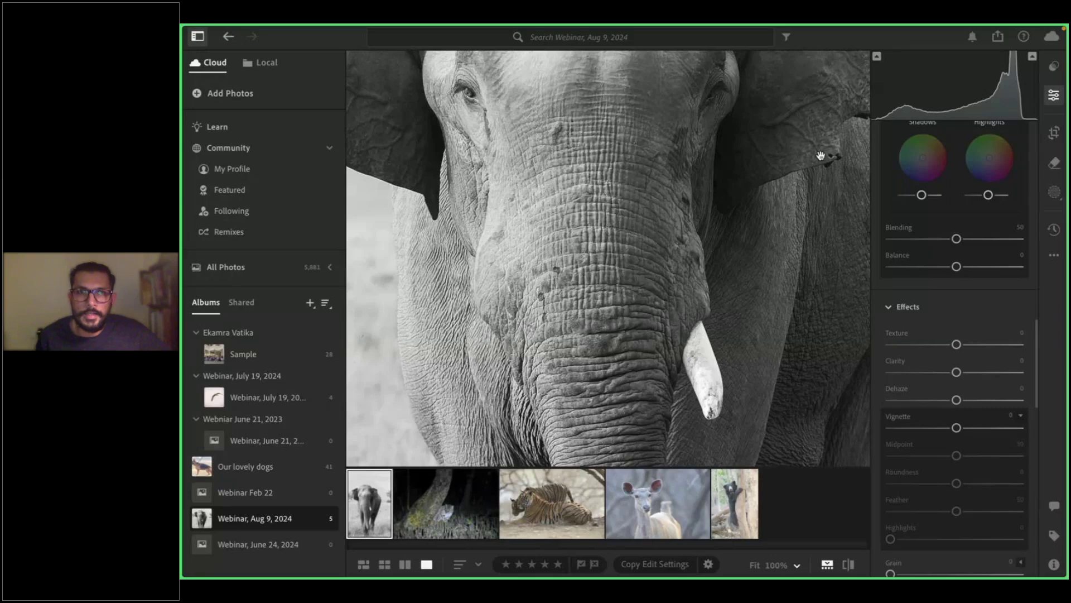
left_click(590, 159)
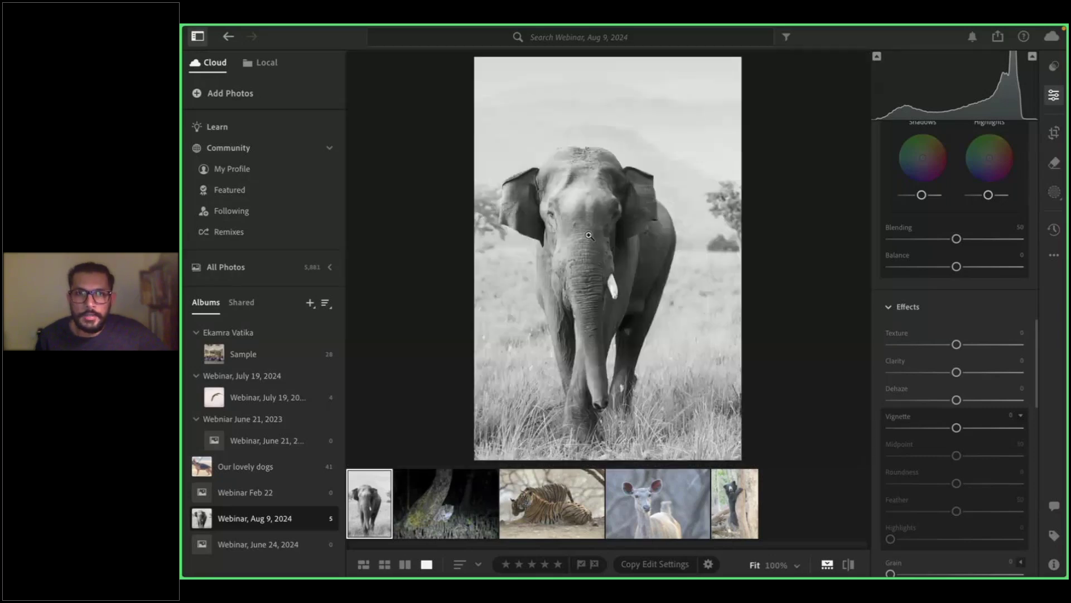
left_click(578, 163)
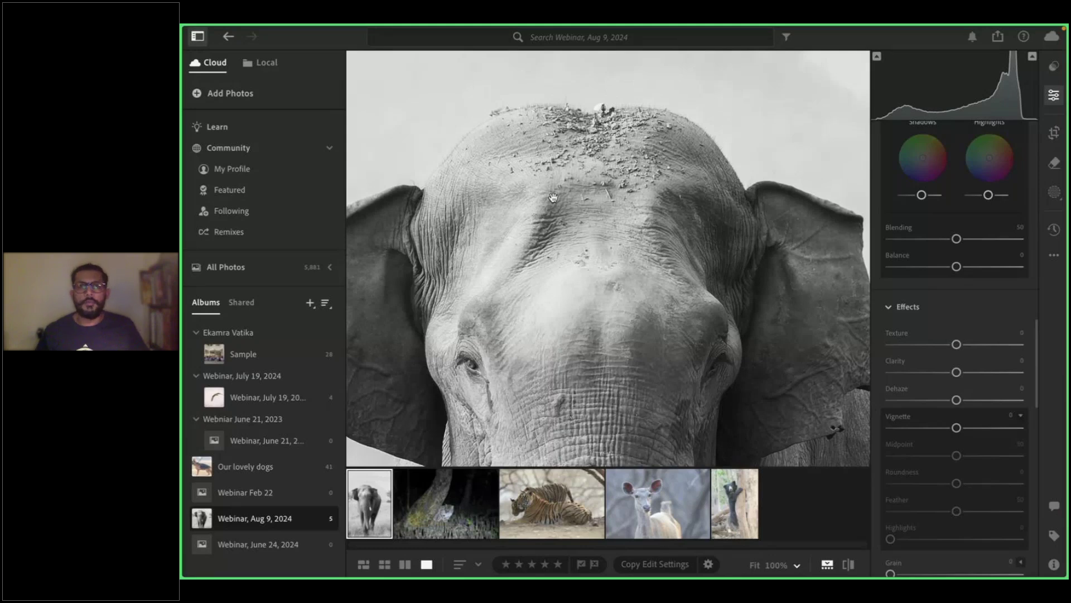
left_click(604, 165)
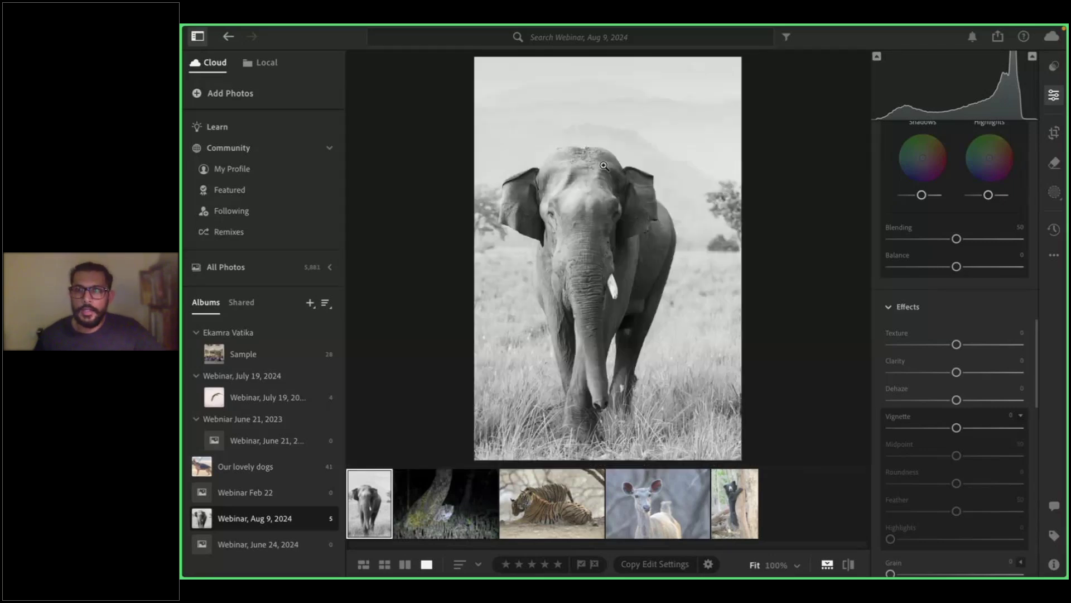
left_click(1053, 191)
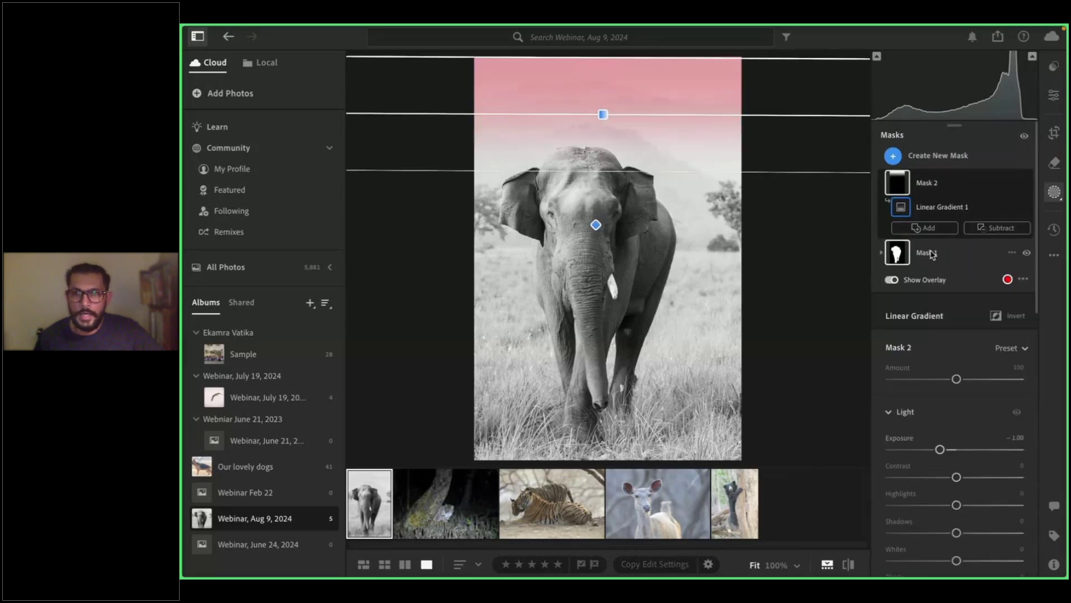
left_click(931, 253)
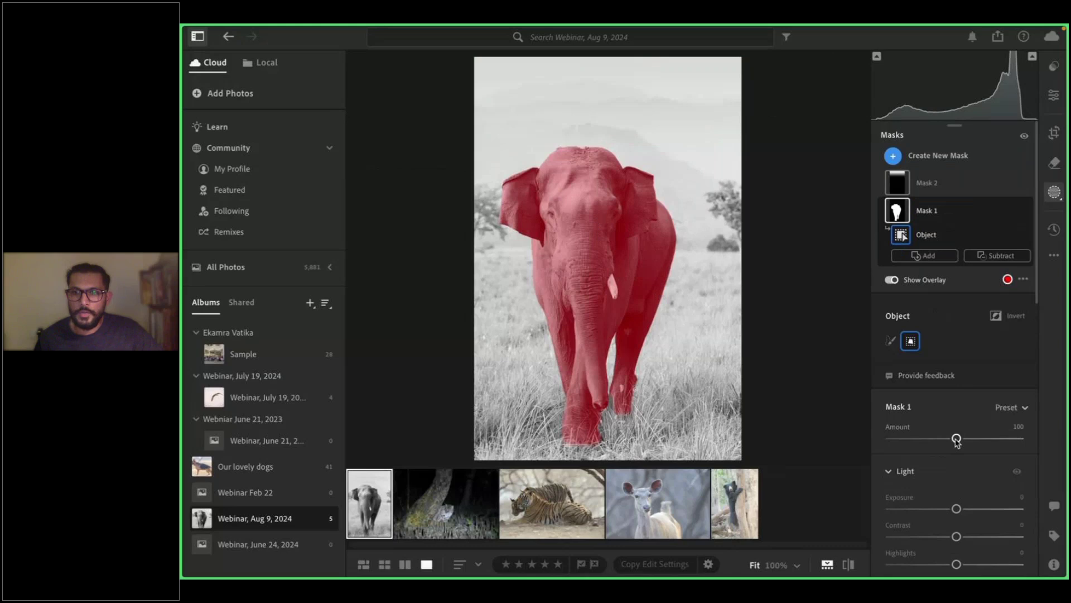
scroll(957, 440, "down", 3)
scroll(956, 441, "down", 4)
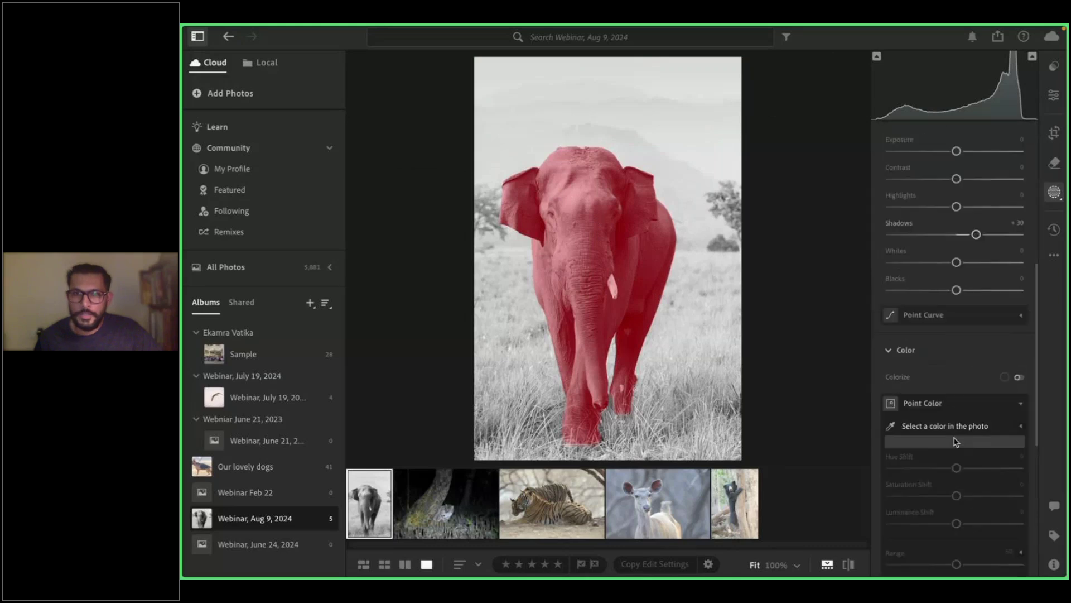
scroll(956, 441, "down", 4)
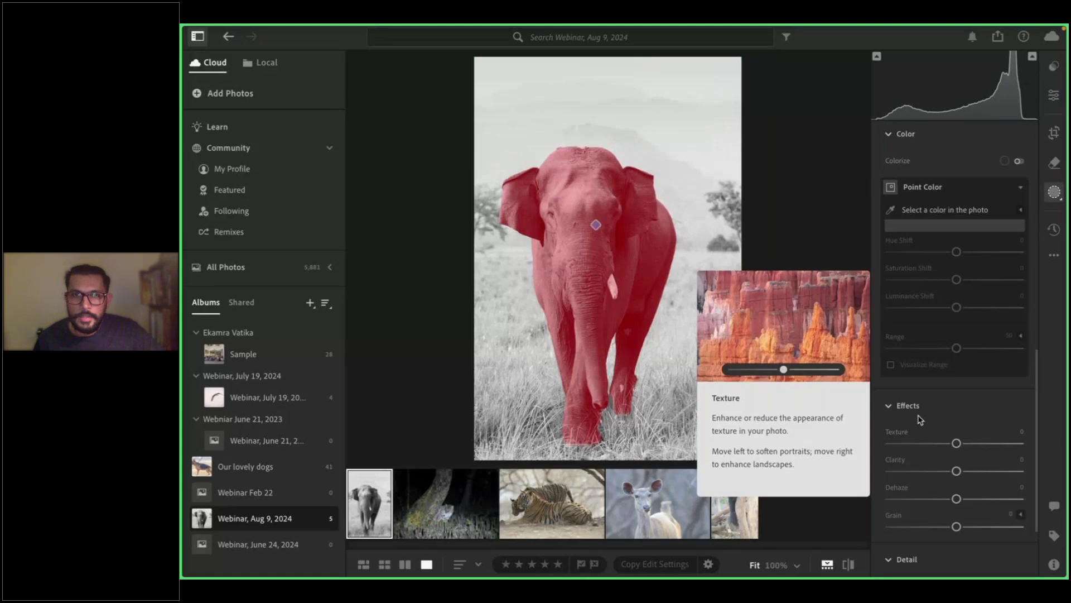
left_click(957, 444)
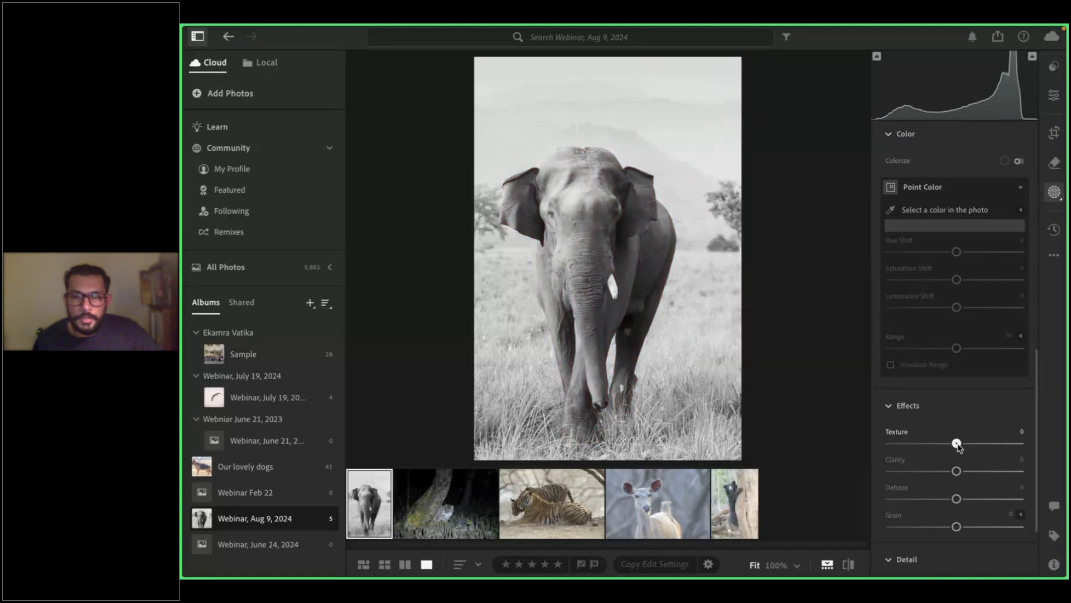
left_click_drag(958, 444, 969, 478)
scroll(958, 465, "down", 1)
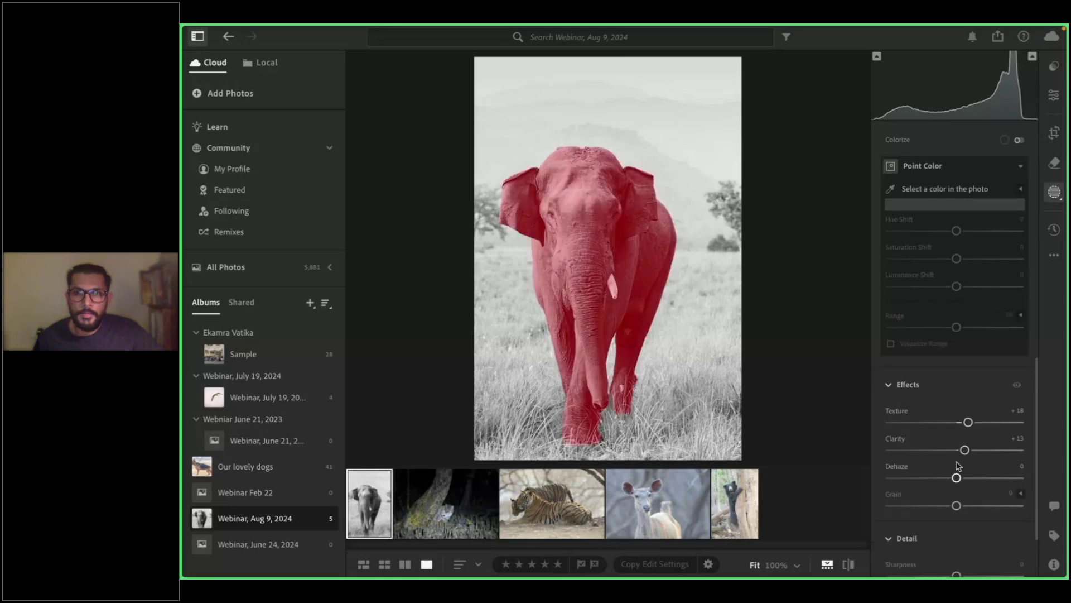
Try the elephant mask's sharpness at +10 and reset it to the default
scroll(958, 466, "down", 4)
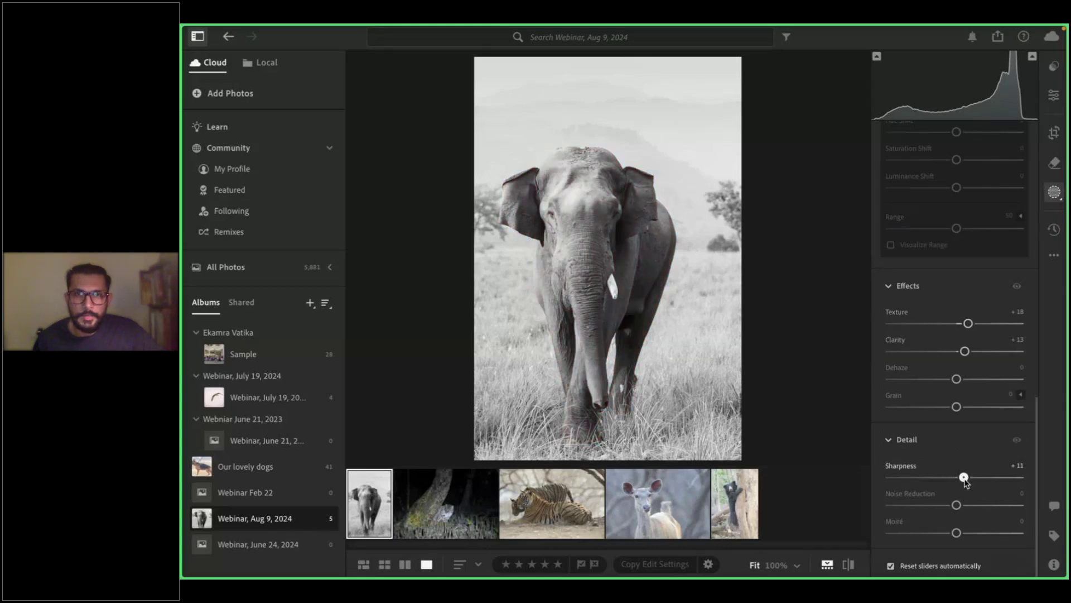
left_click_drag(958, 478, 963, 479)
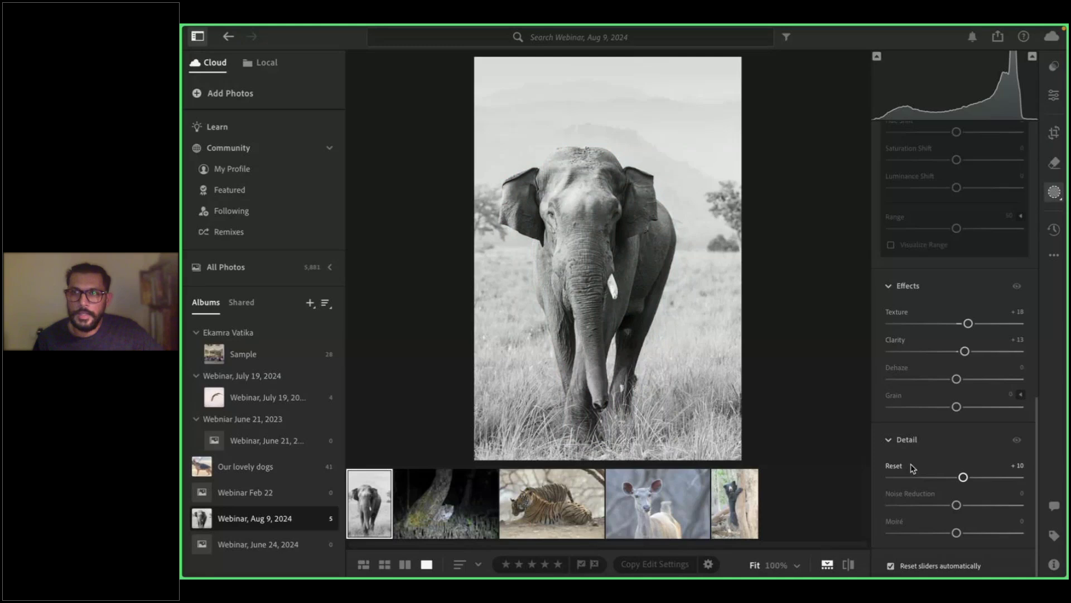
left_click(913, 469)
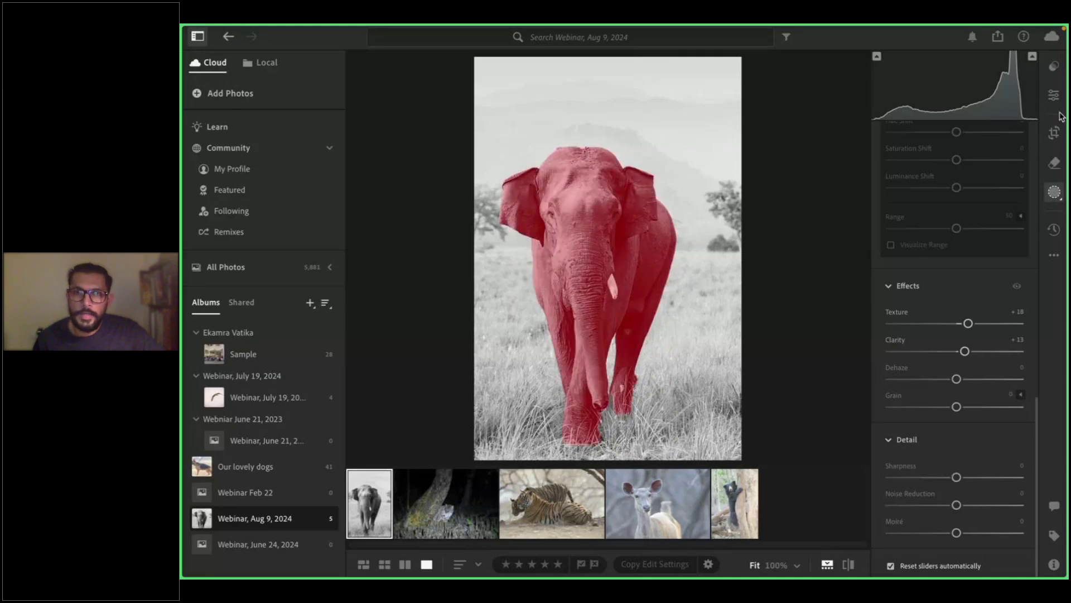
Leave the elephant mask and set the whole photo's vignette to -13 in the general edit settings
left_click(1054, 95)
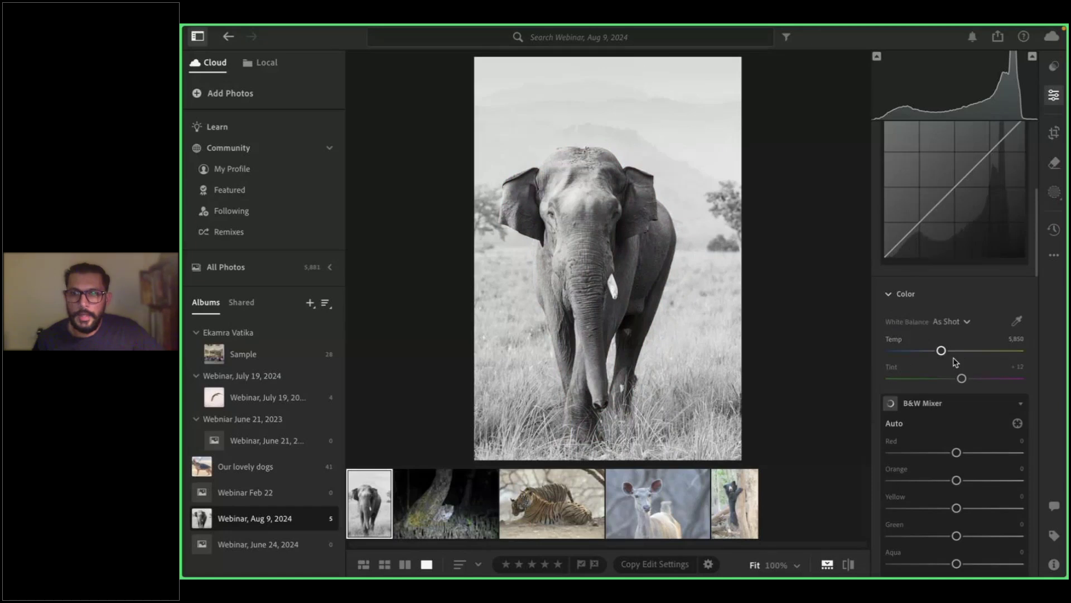
scroll(956, 362, "down", 5)
scroll(956, 361, "down", 5)
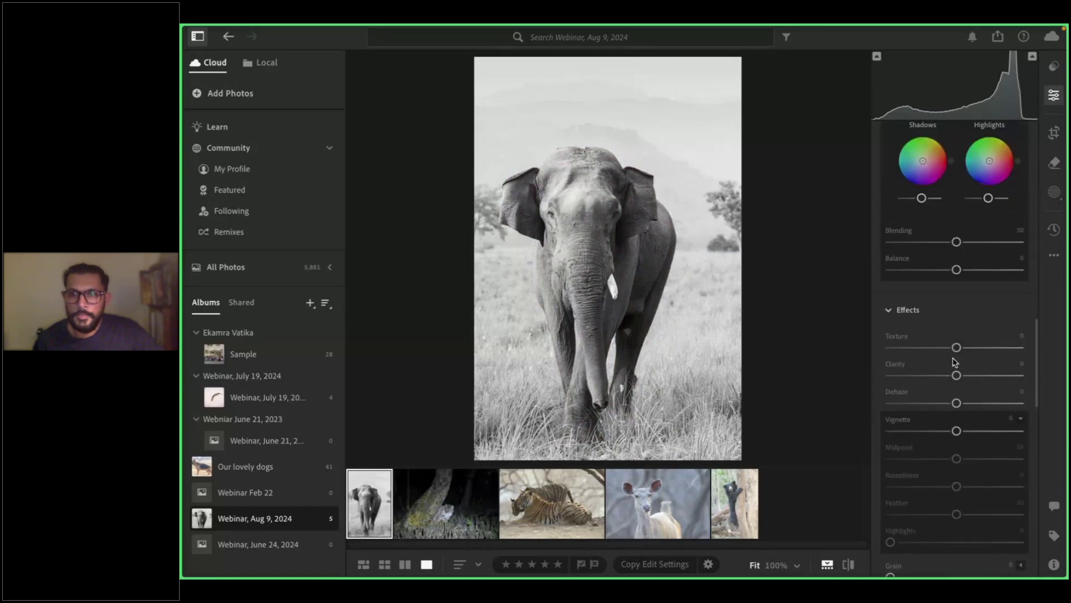
scroll(956, 362, "down", 2)
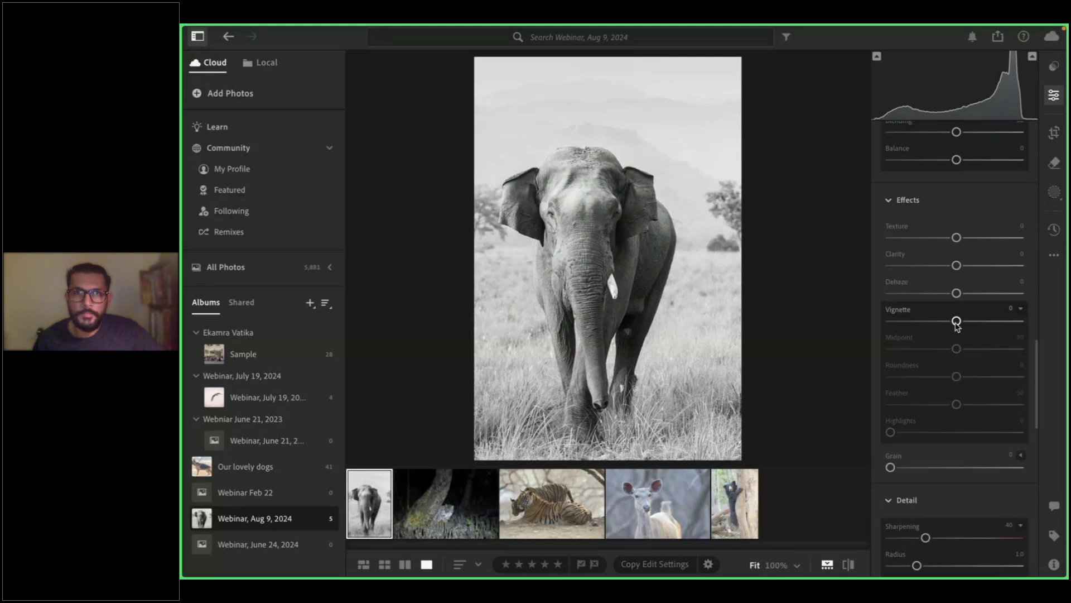
left_click_drag(957, 323, 948, 324)
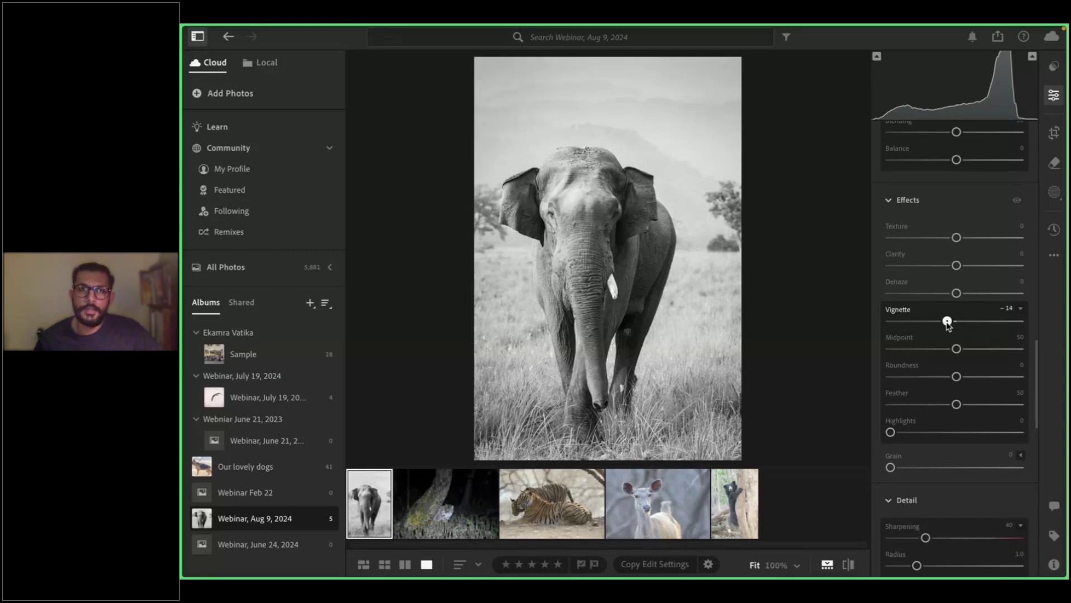
left_click_drag(947, 322, 948, 322)
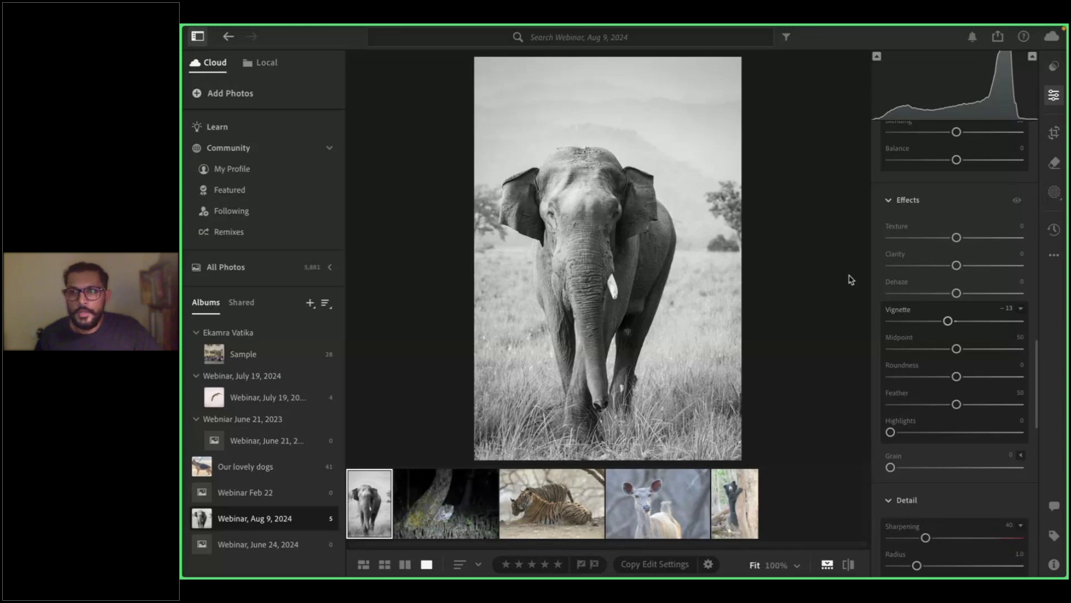
Set the elephant photo's sharpening to 111 and the sharpening radius to 0.5
left_click_drag(1037, 355, 1038, 371)
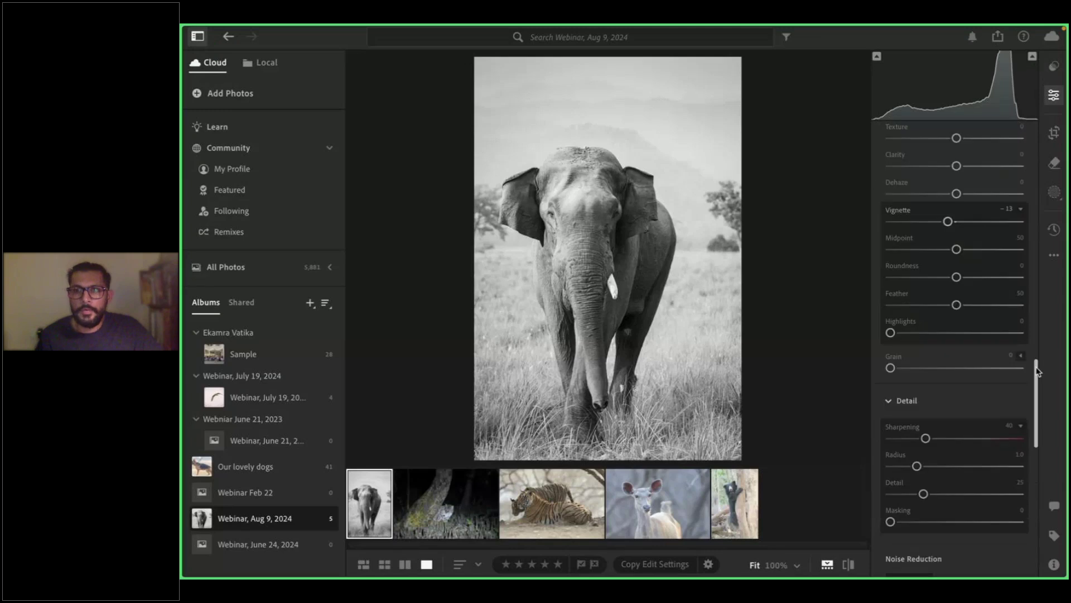
scroll(995, 307, "down", 3)
left_click(998, 302)
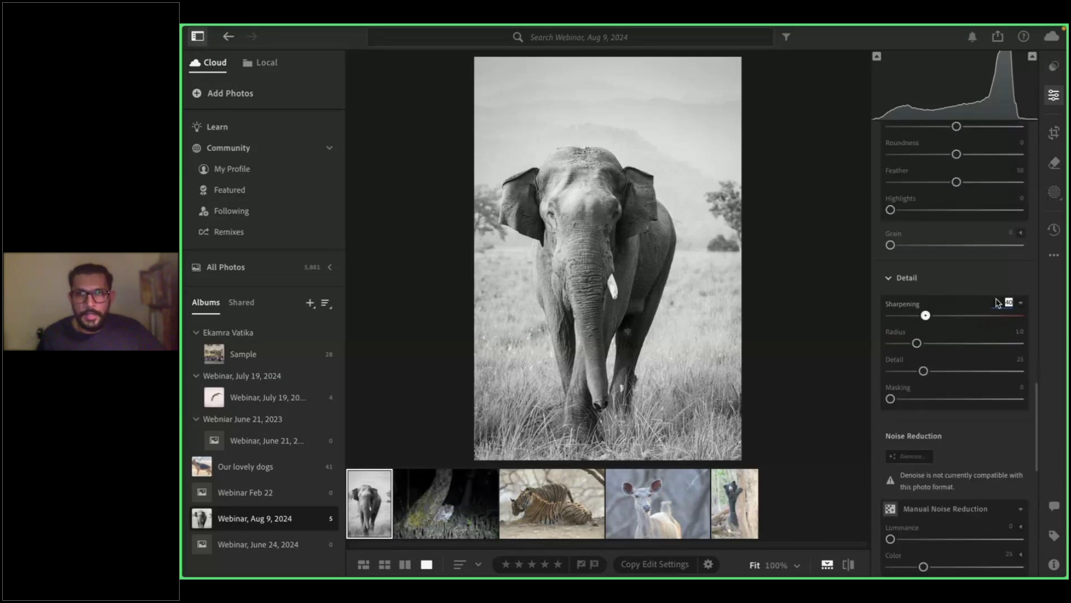
type("111")
key("Return")
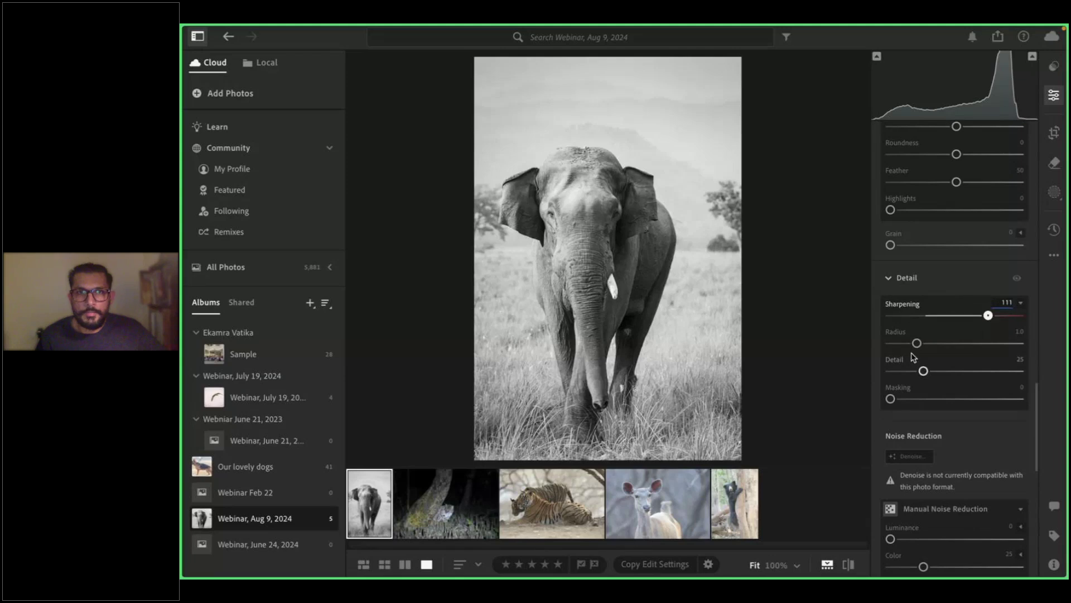
left_click_drag(916, 343, 852, 339)
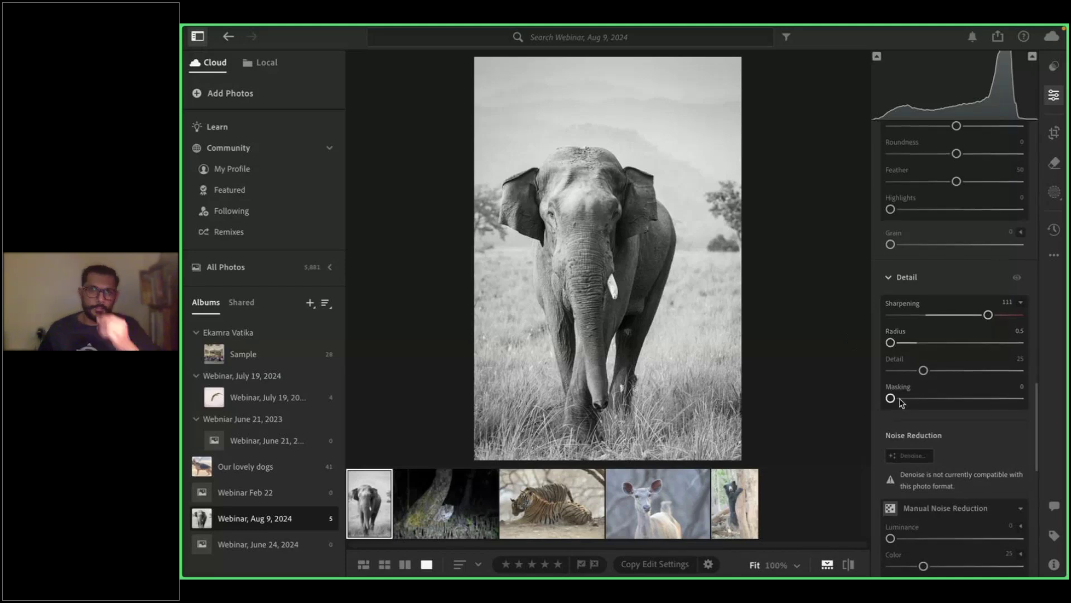
Turn on Remove Chromatic Aberration and Enable Lens Corrections for the elephant photo
scroll(893, 396, "down", 2)
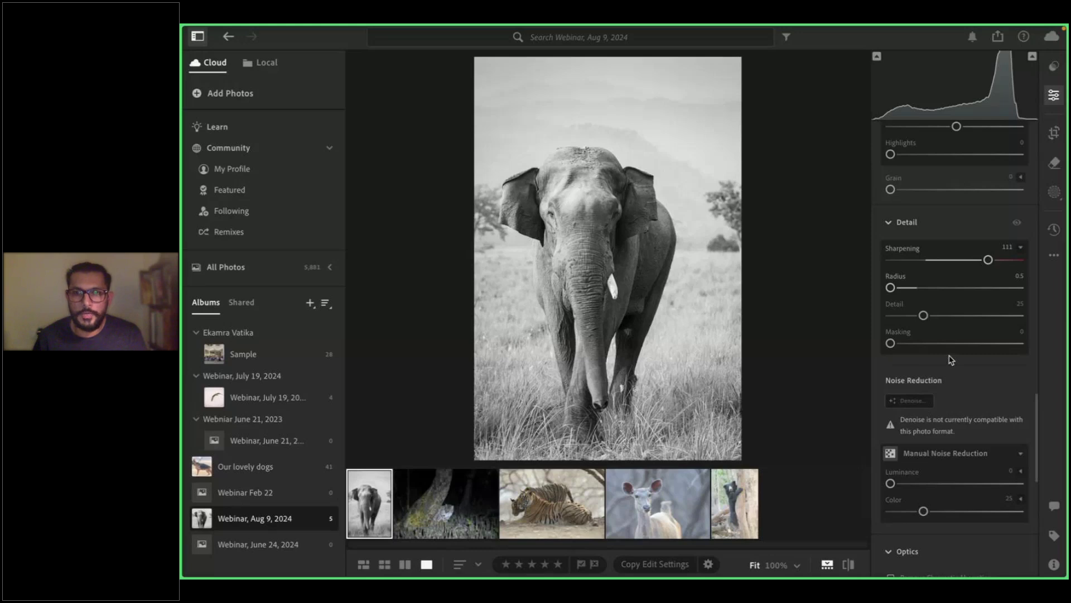
scroll(952, 360, "down", 2)
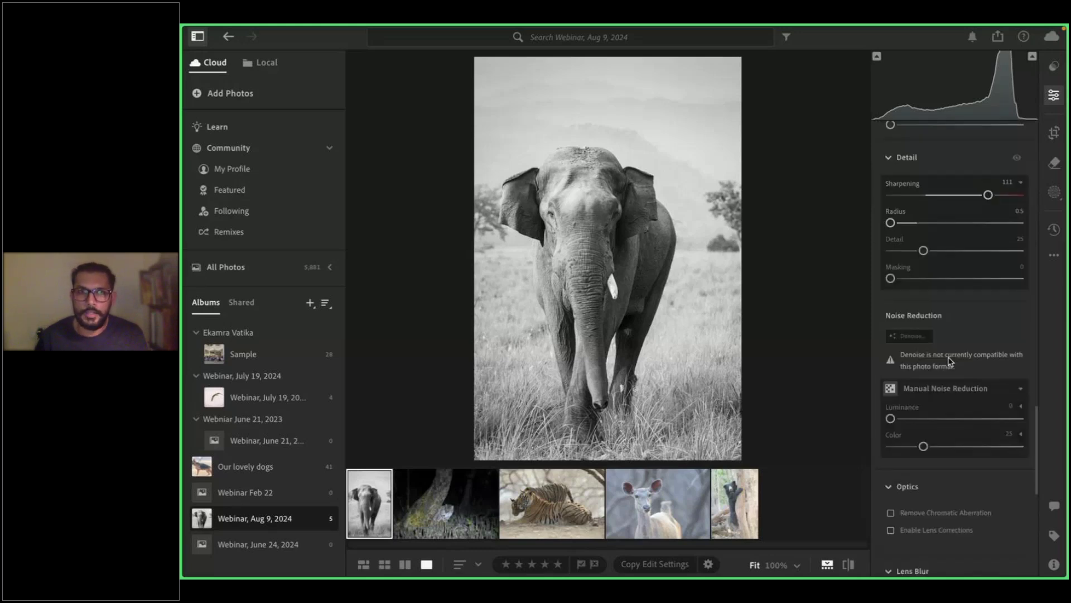
scroll(952, 361, "down", 3)
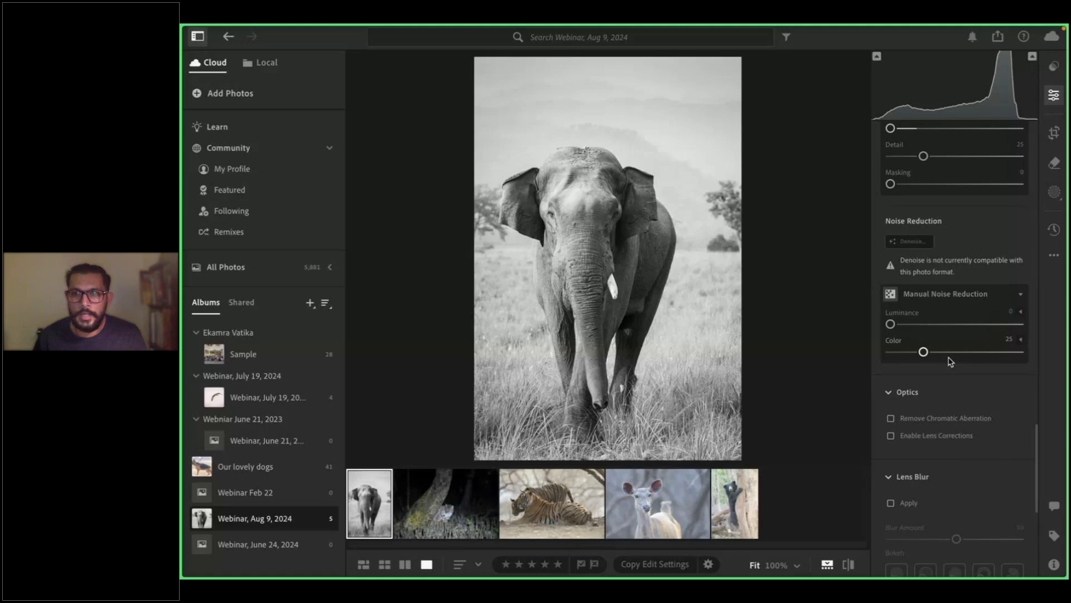
scroll(951, 362, "down", 1)
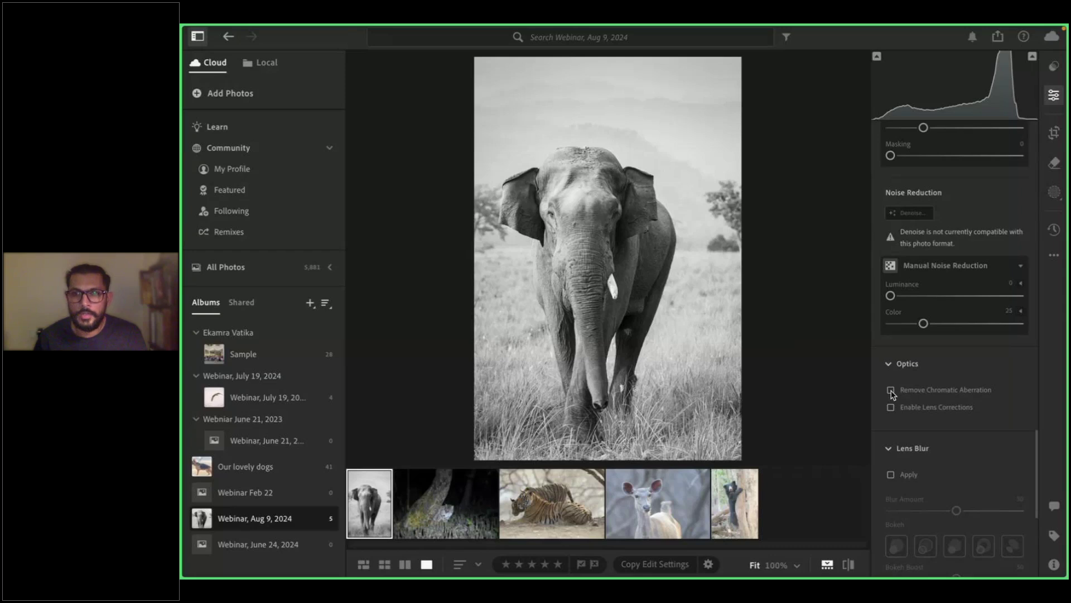
left_click(891, 391)
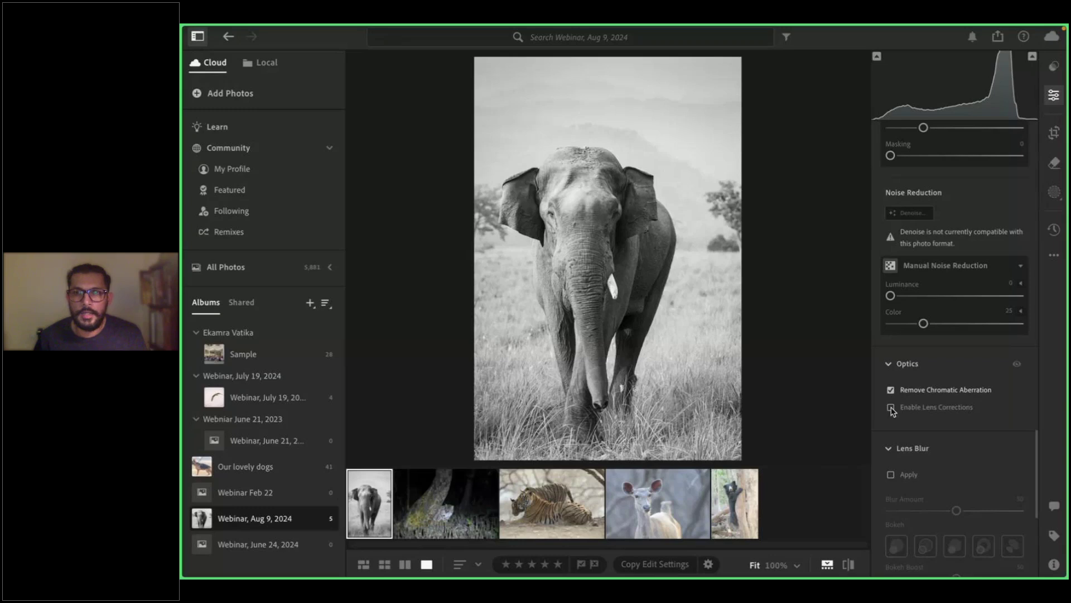
left_click(891, 408)
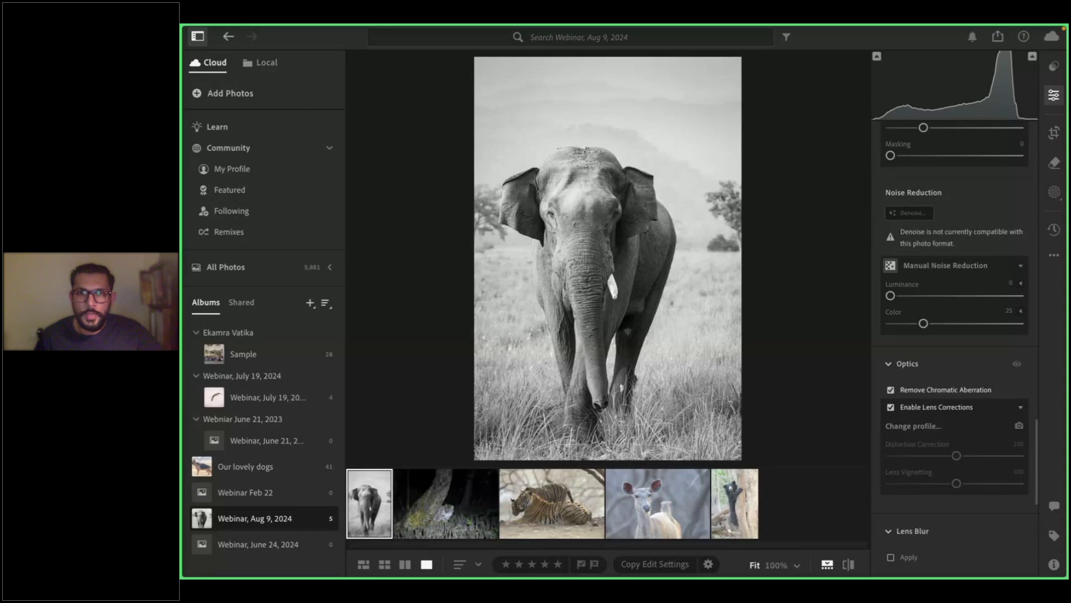
Compare the edited elephant photo with its original several times, in full screen and in the normal editing view
key("f")
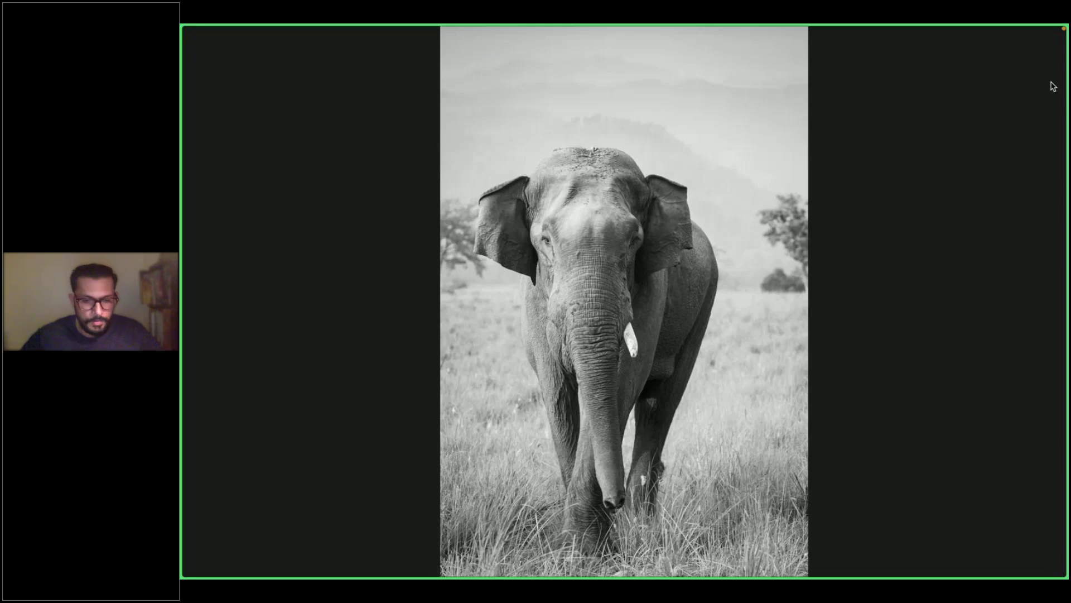
key("backslash")
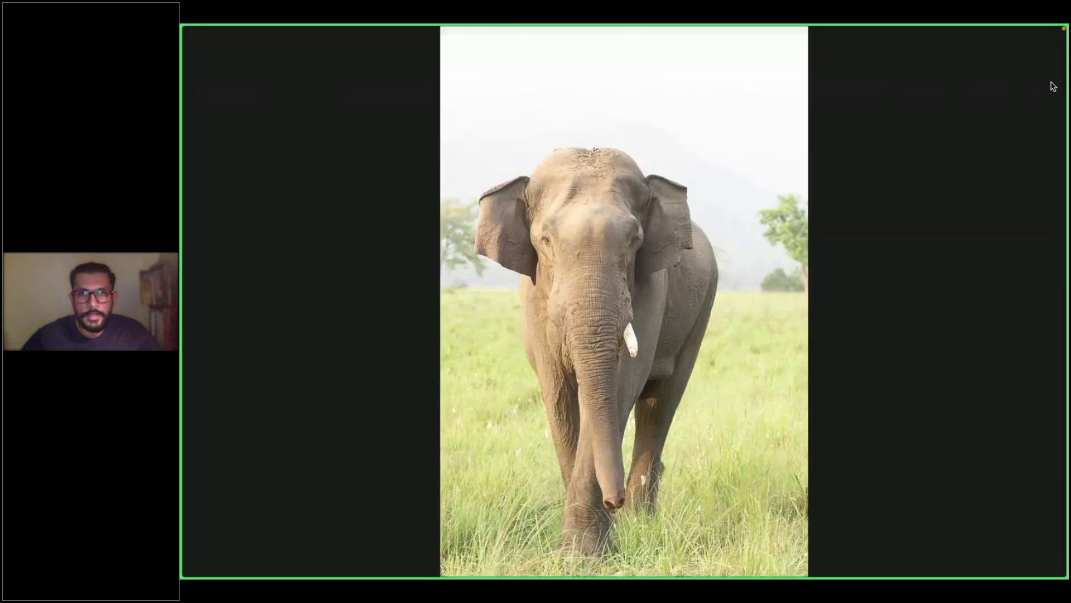
key("backslash")
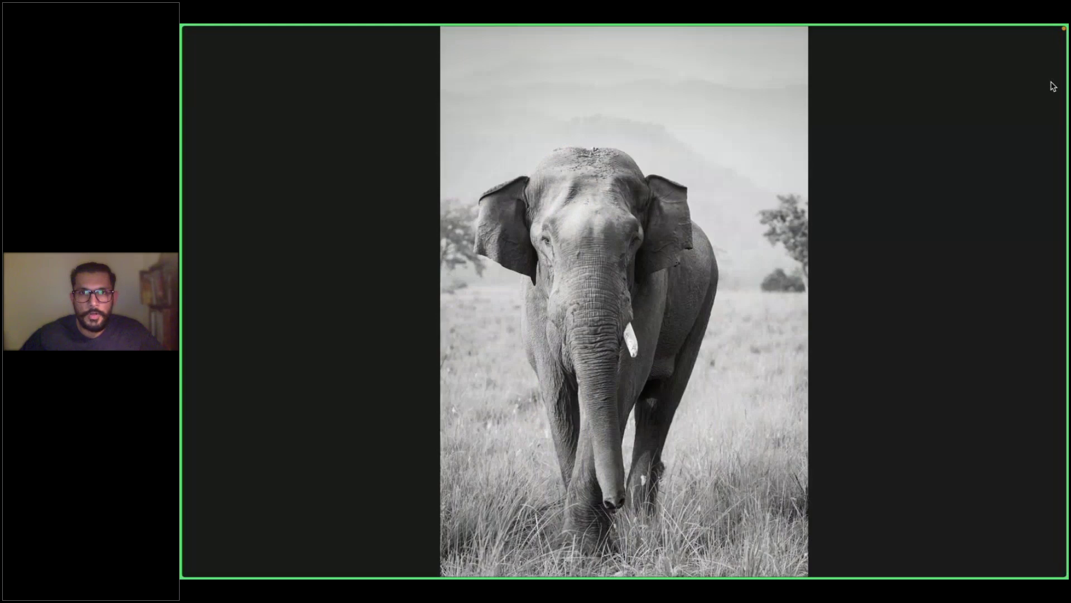
key("backslash")
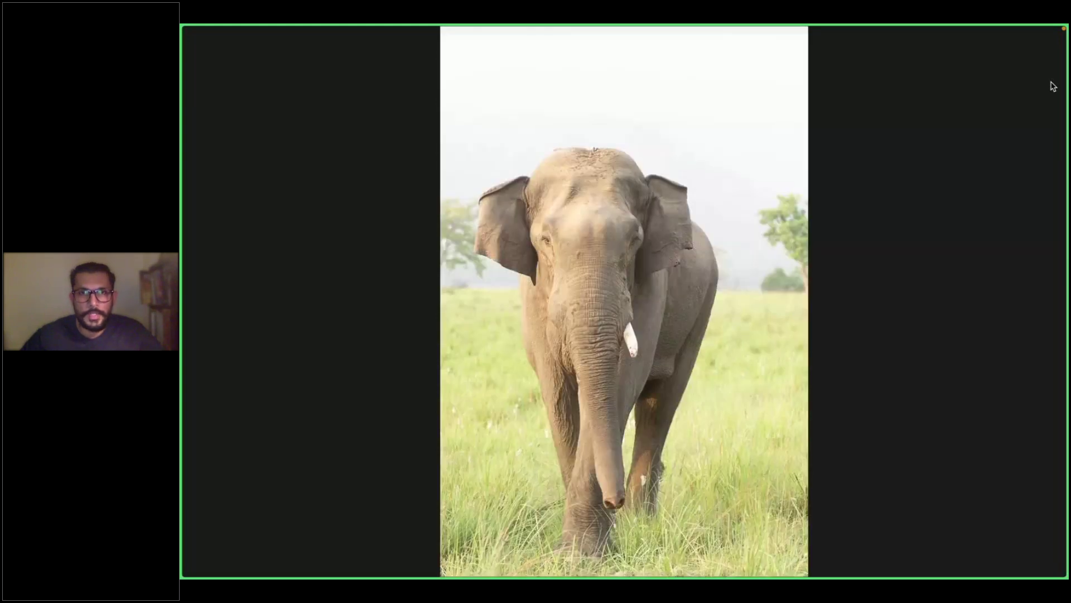
key("backslash")
key("backslash")
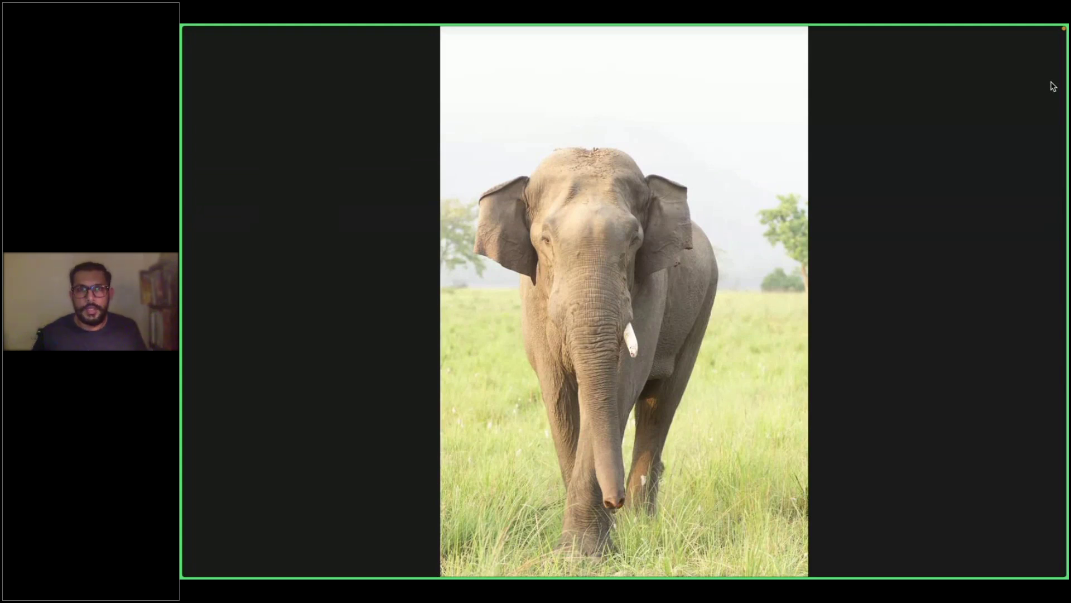
key("Escape")
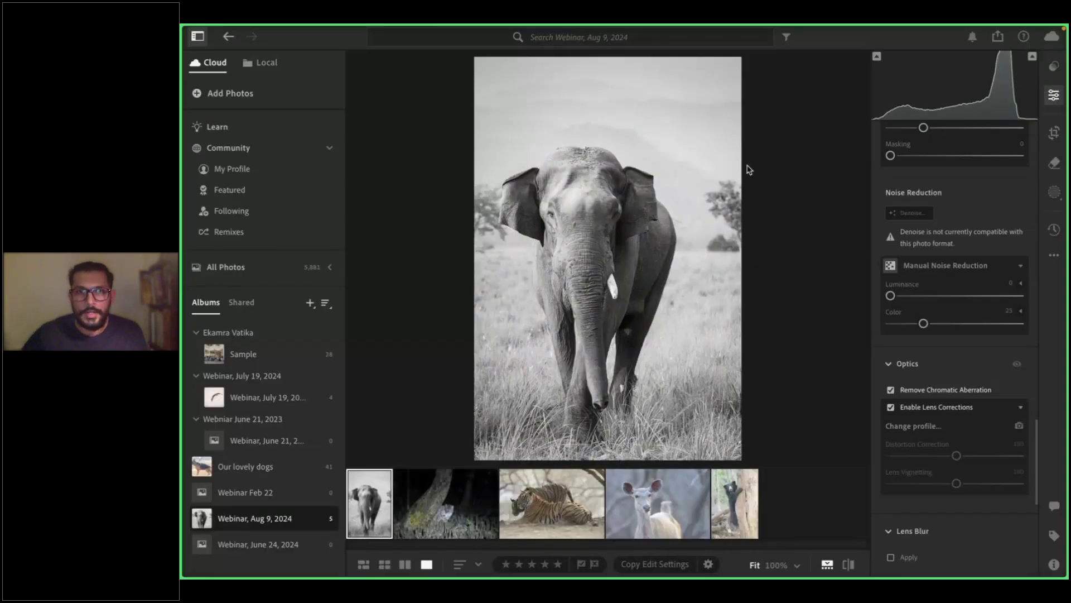
key("backslash")
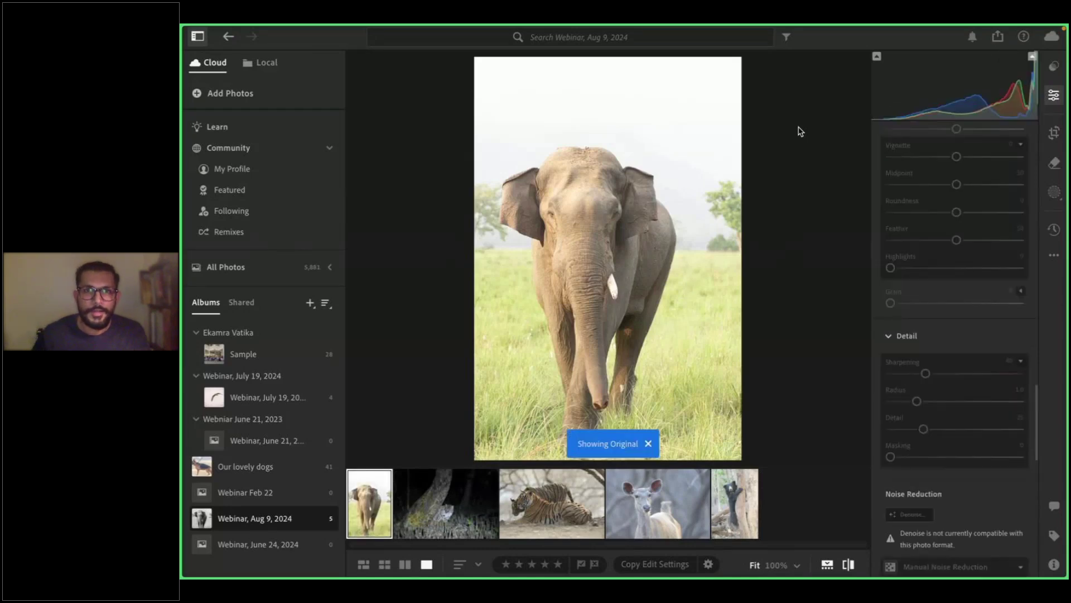
key("backslash")
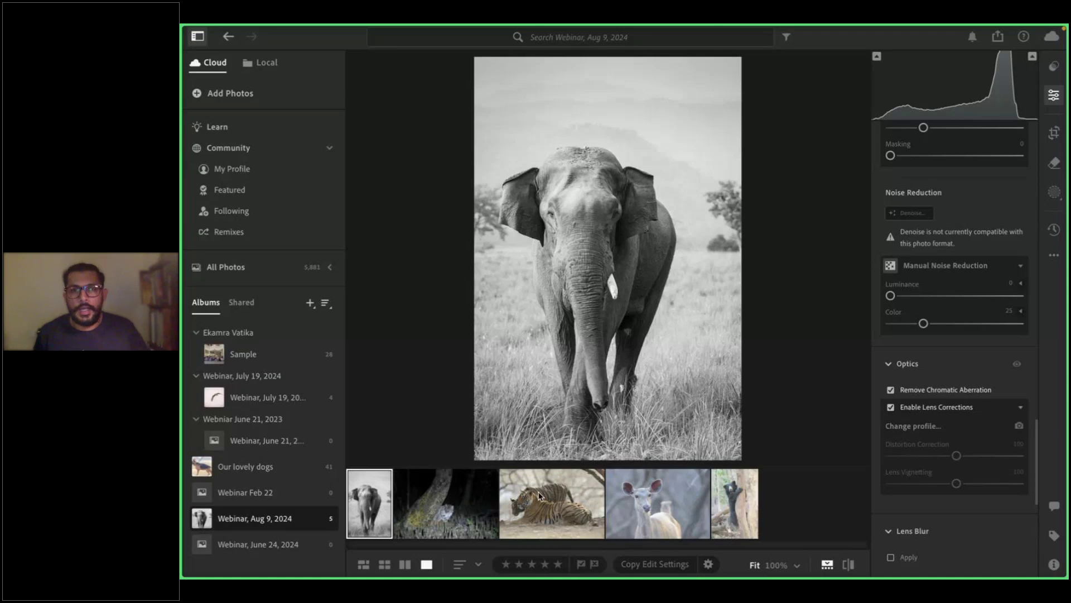
Open the night photo of the wild cat beside the tree and crop it slightly tighter at the 3 x 2 aspect ratio
left_click(471, 510)
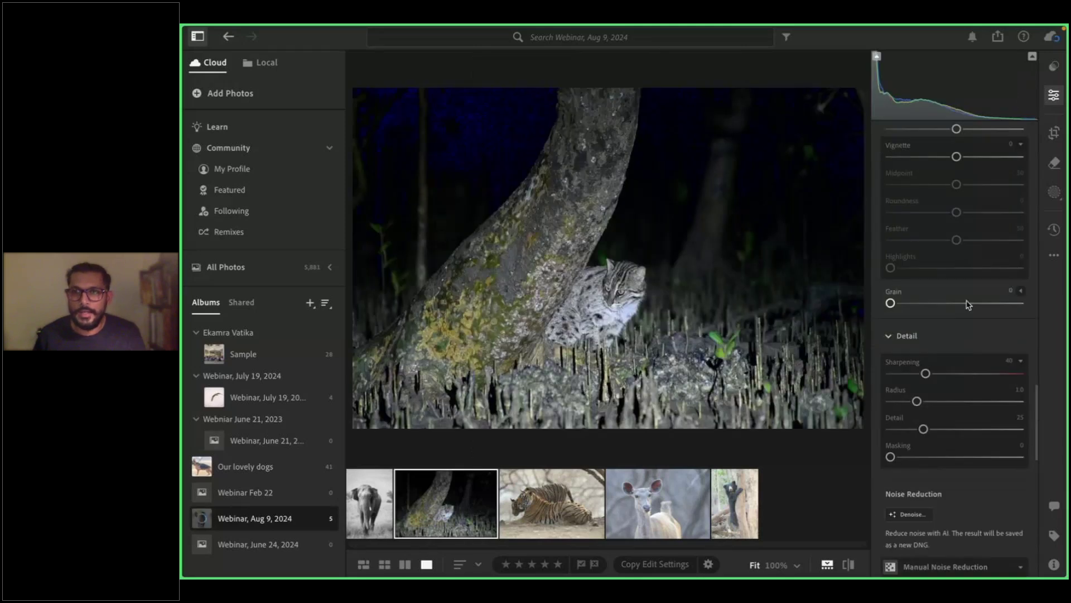
scroll(958, 353, "up", 5)
scroll(958, 353, "up", 5)
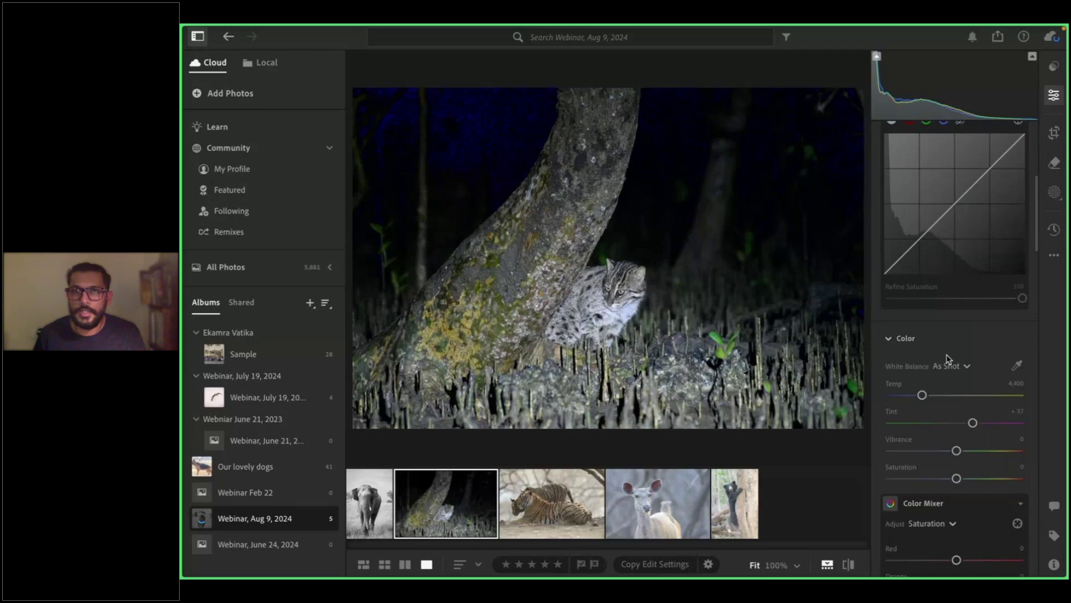
scroll(949, 359, "up", 5)
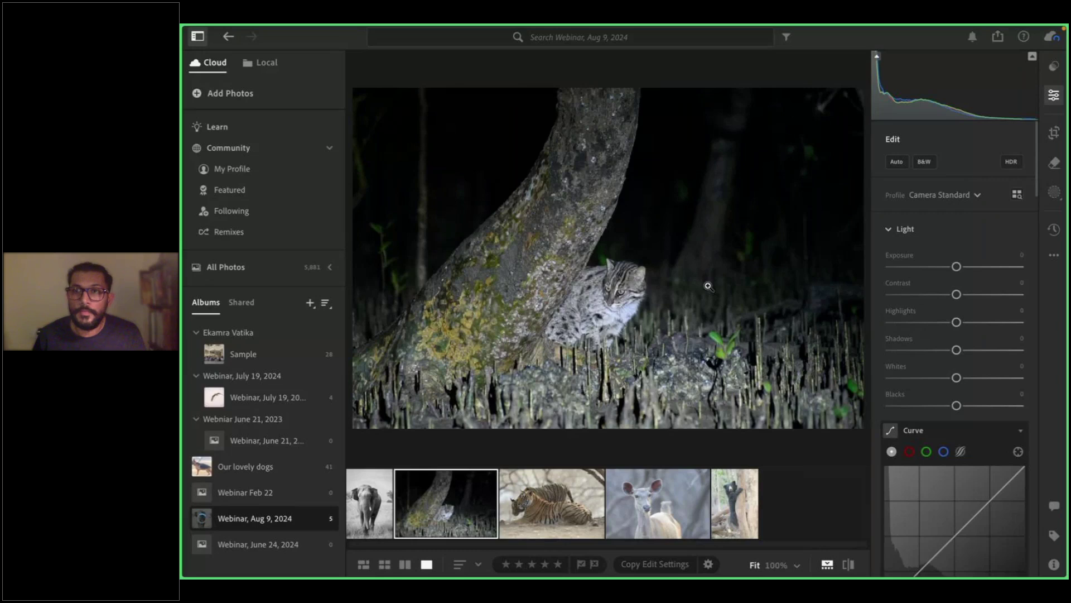
left_click(1054, 132)
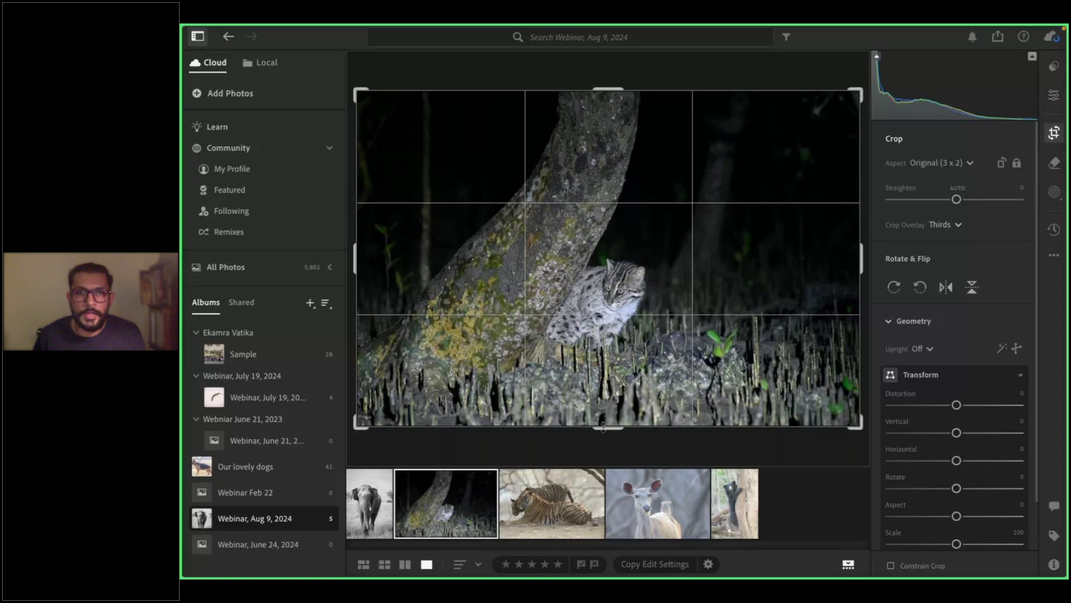
left_click_drag(603, 428, 599, 422)
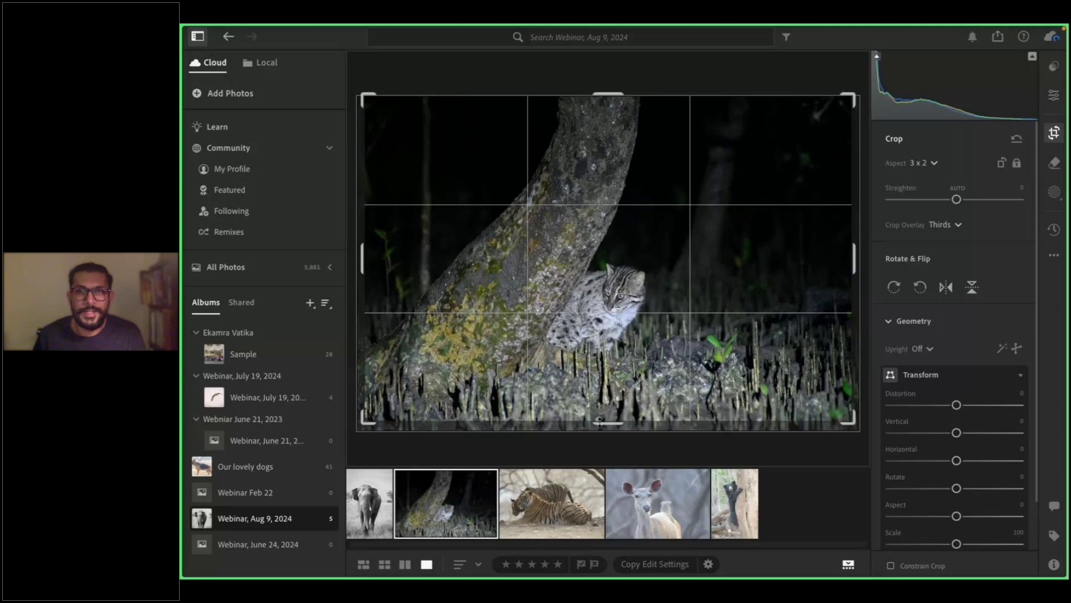
left_click_drag(598, 422, 598, 419)
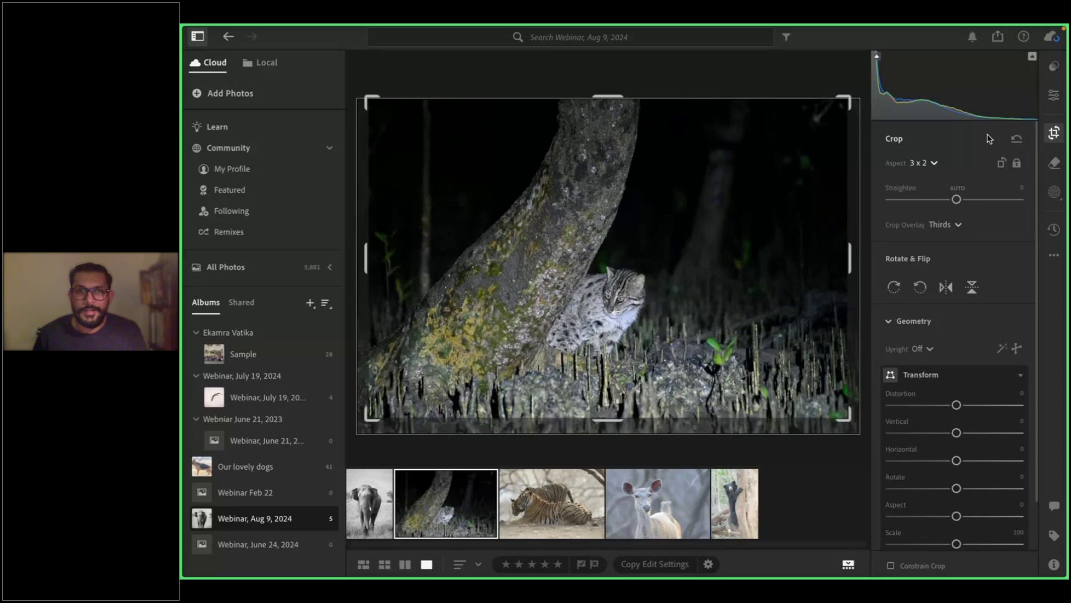
left_click(1054, 132)
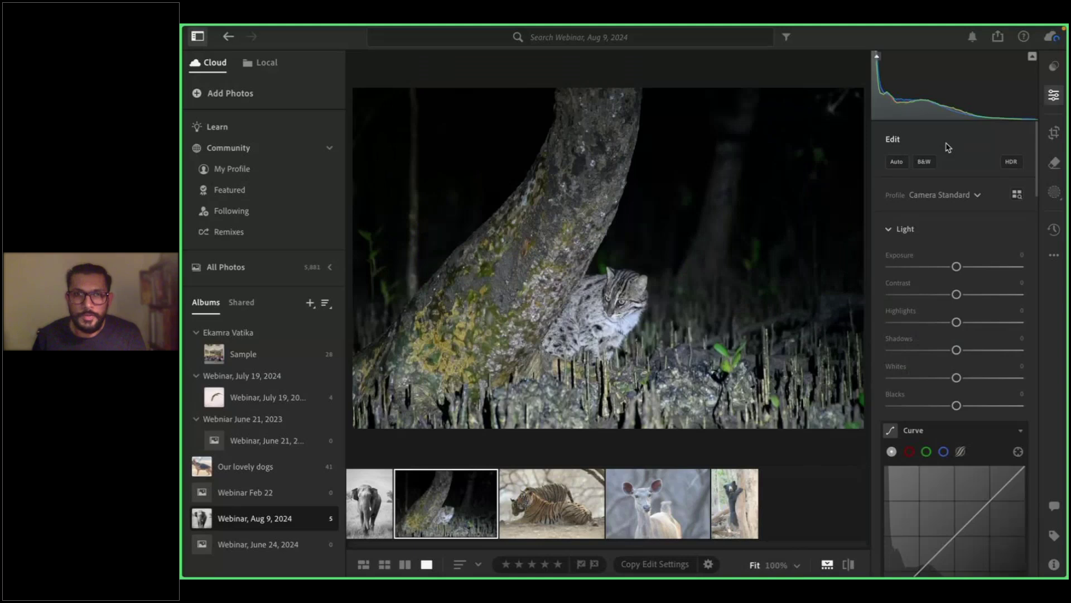
Convert the wild cat photo to black and white with exposure -0.30, contrast +30, highlights -17 and shadows -13
left_click(925, 161)
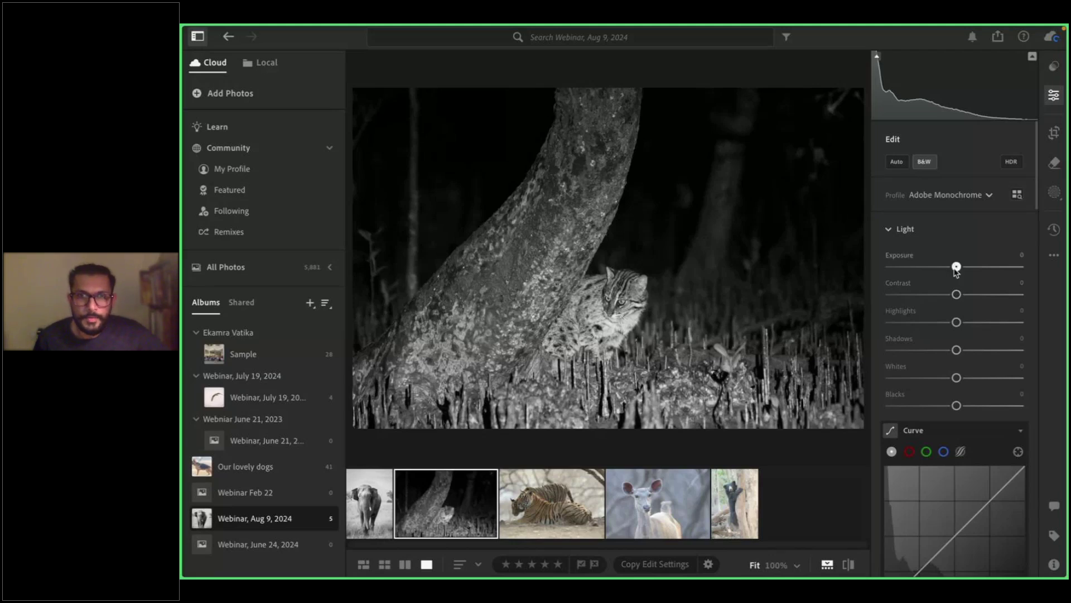
left_click_drag(956, 266, 980, 300)
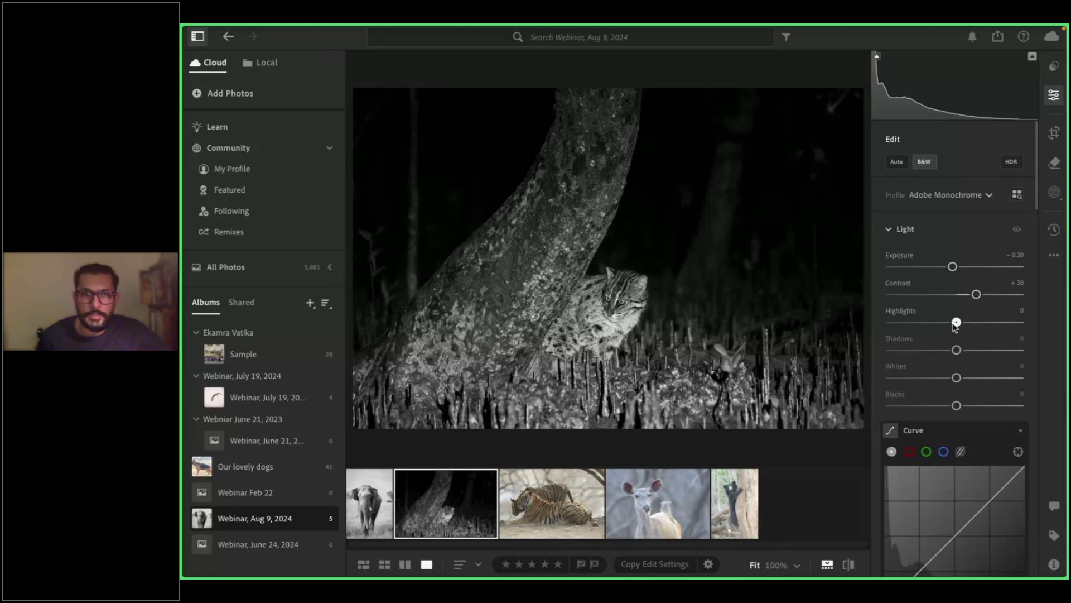
left_click_drag(955, 324, 946, 322)
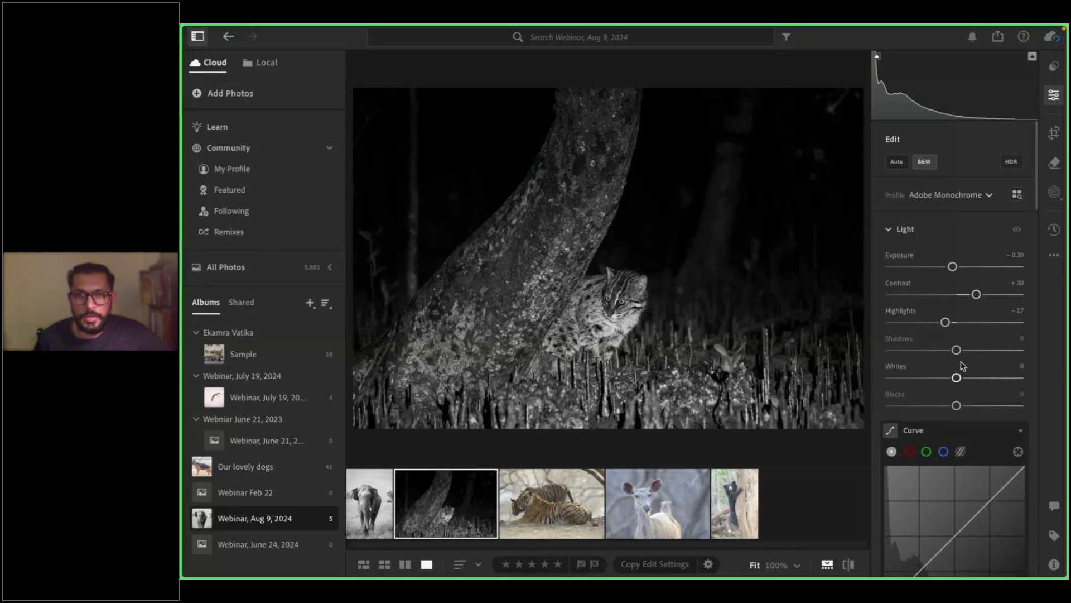
mouse_move(958, 351)
left_mouse_down()
mouse_move(946, 352)
mouse_move(972, 350)
left_mouse_up()
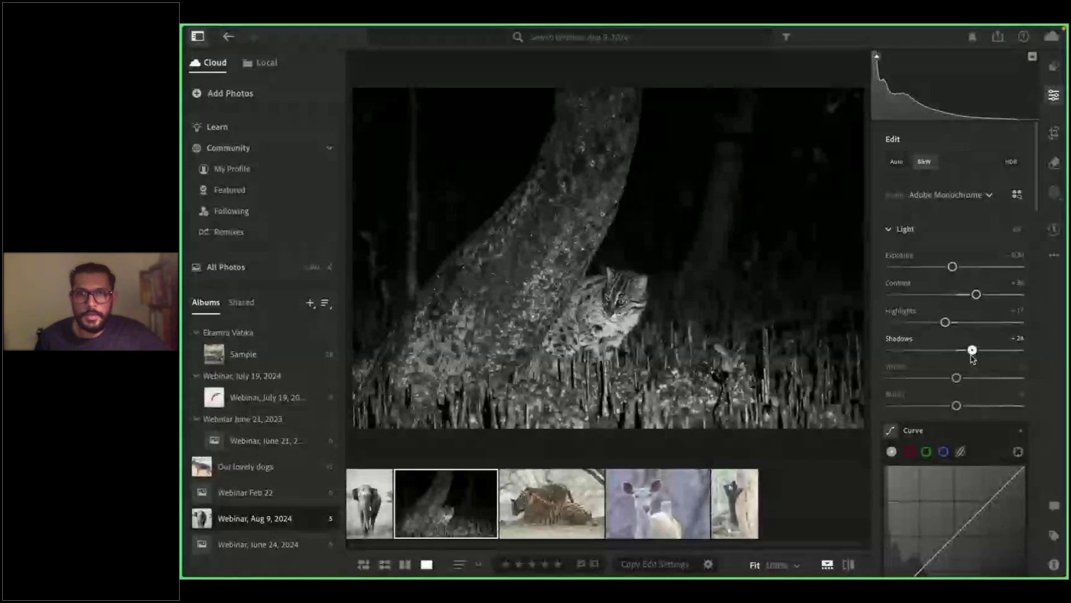
left_click_drag(973, 351, 947, 351)
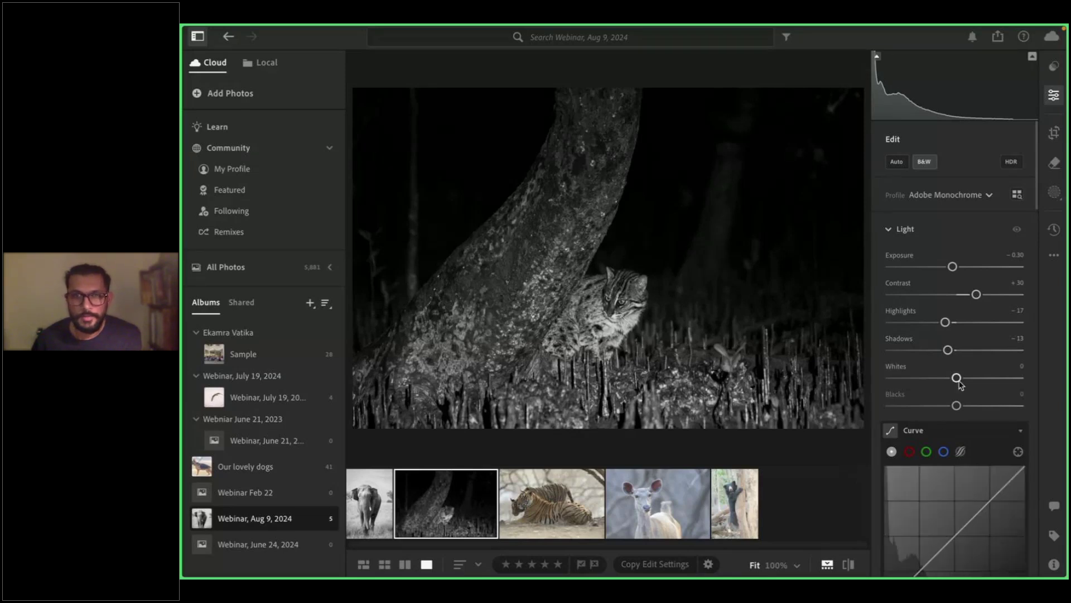
Set the wild cat photo's whites to +27
left_click_drag(957, 378, 979, 392)
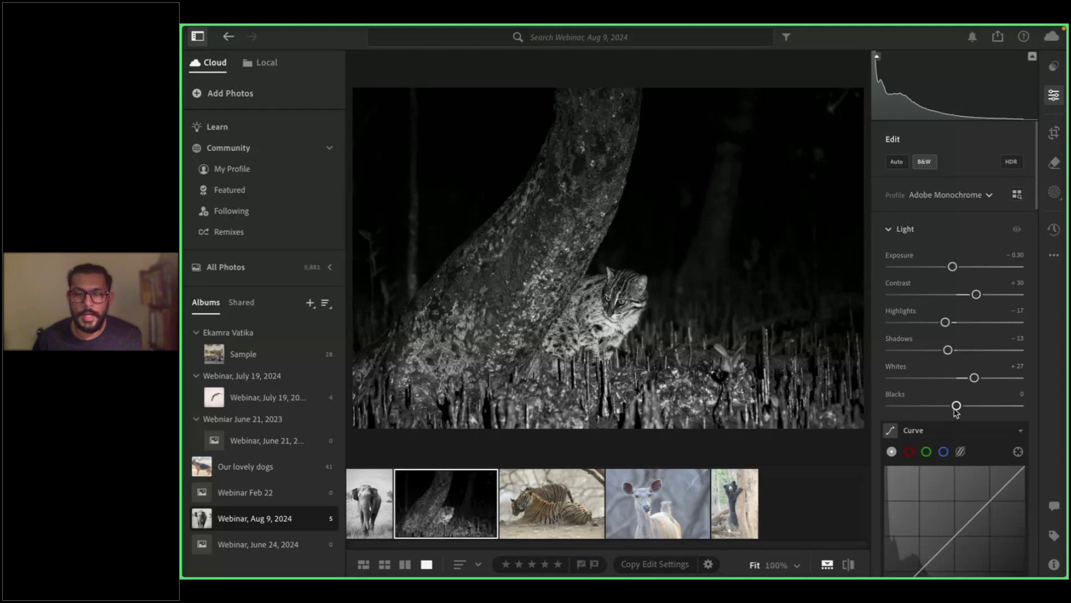
left_click(956, 406)
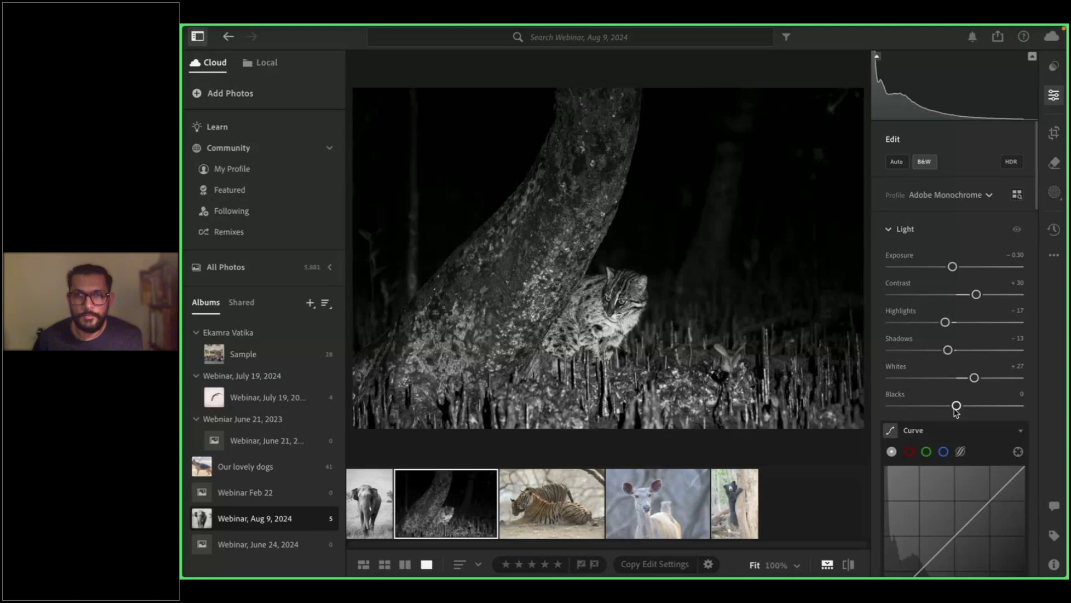
Try Orange at -100 and Yellow at -60 in the B&W Mixer, resetting each to 0
scroll(956, 410, "down", 1)
scroll(956, 412, "down", 8)
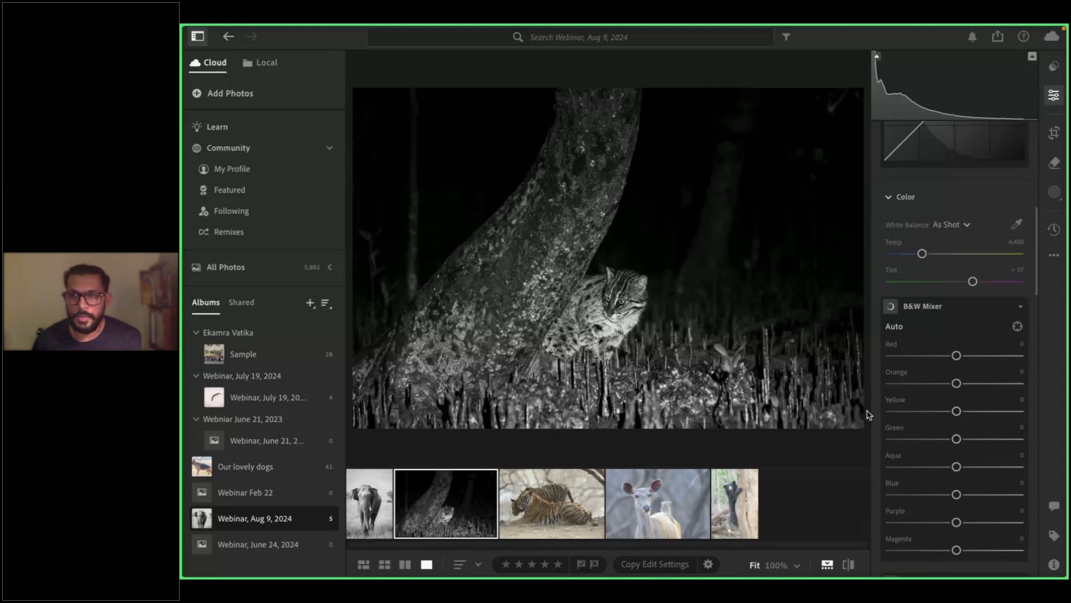
scroll(954, 387, "down", 1)
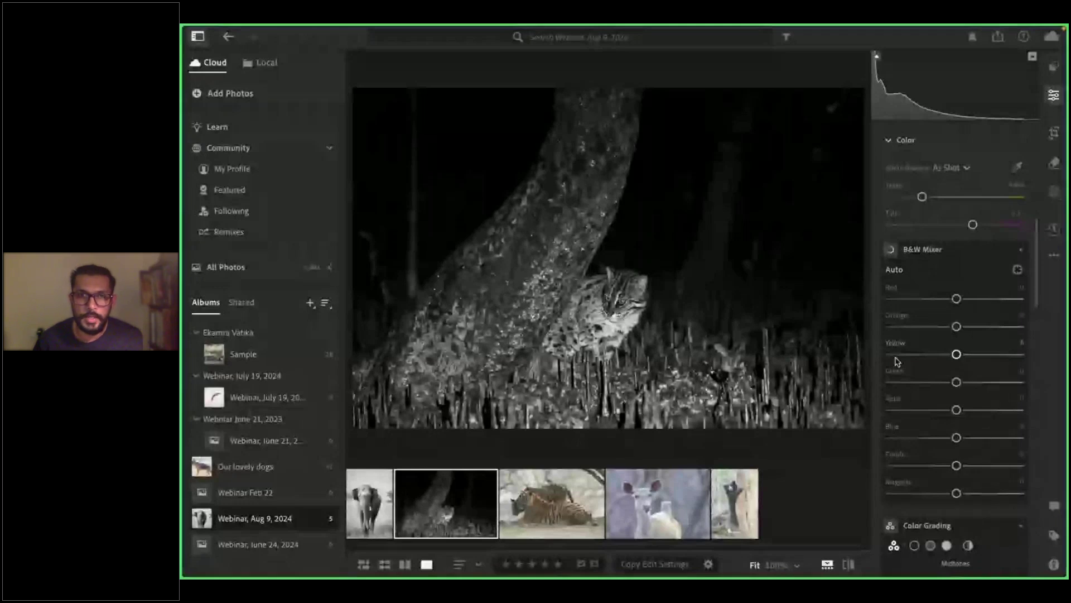
left_click_drag(957, 326, 868, 319)
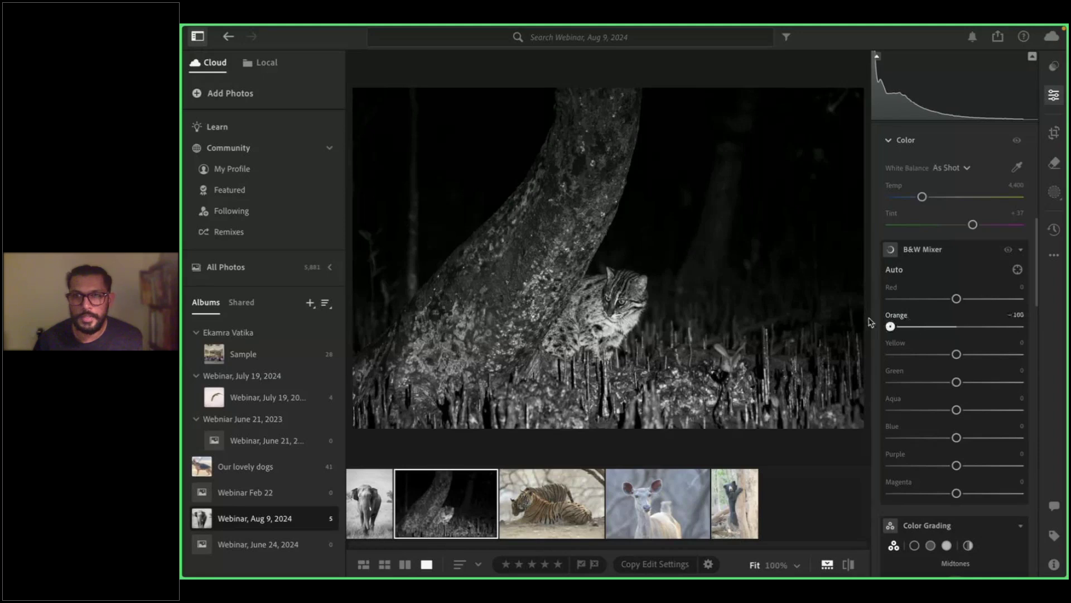
double_click(890, 327)
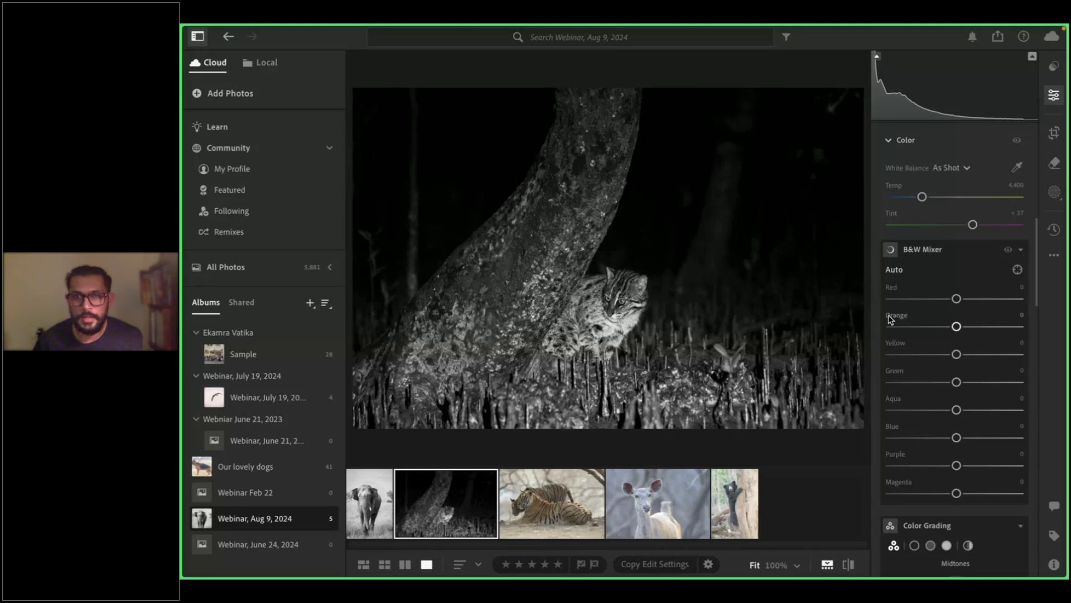
left_click_drag(957, 355, 916, 359)
left_click(927, 360)
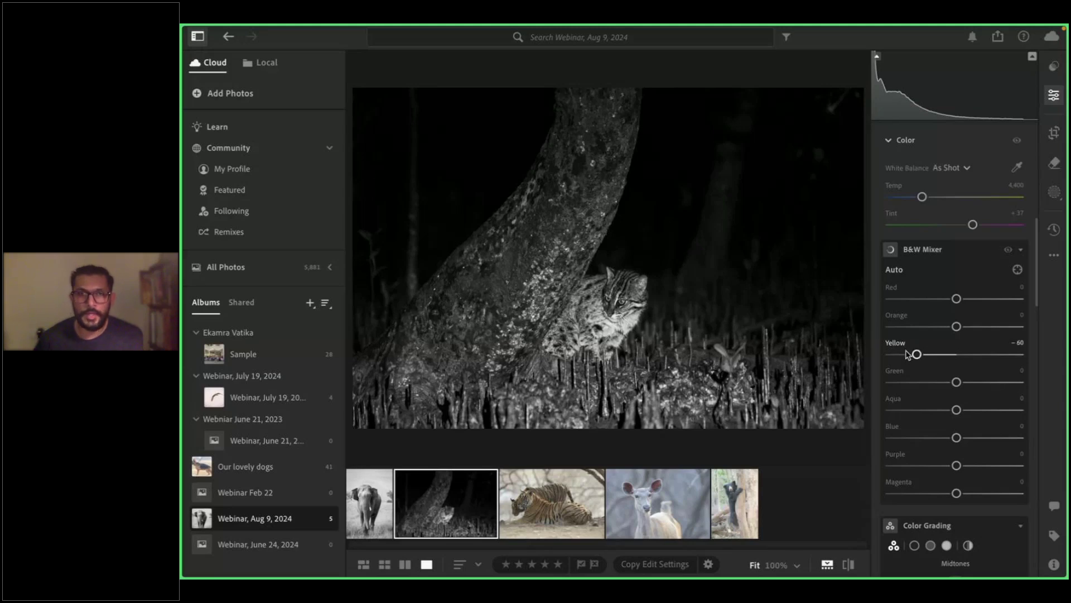
double_click(910, 354)
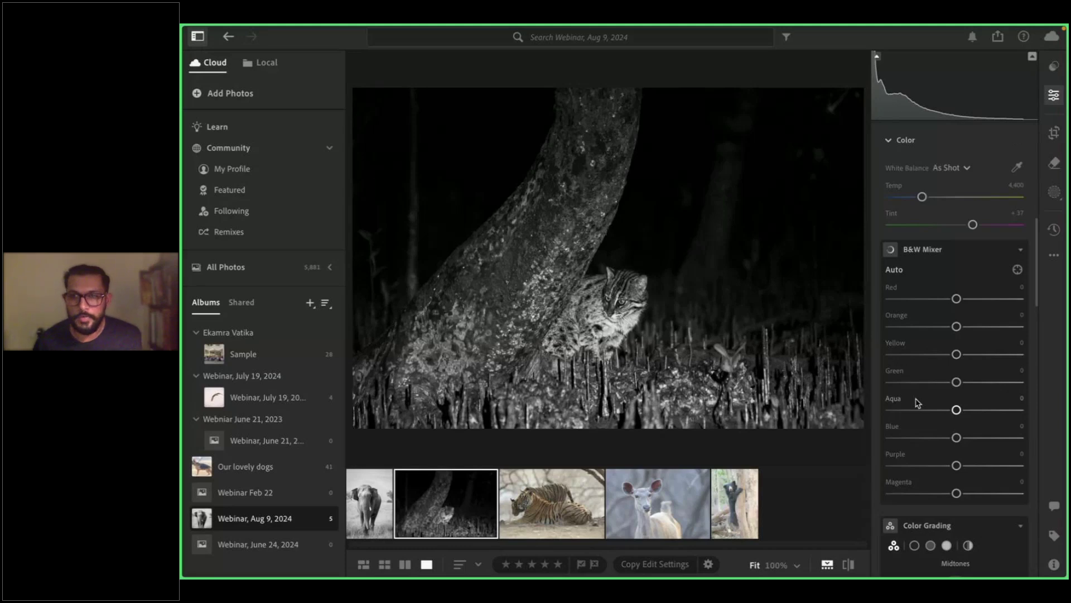
Create an object mask around the wild cat beside the tree trunk
scroll(942, 428, "down", 3)
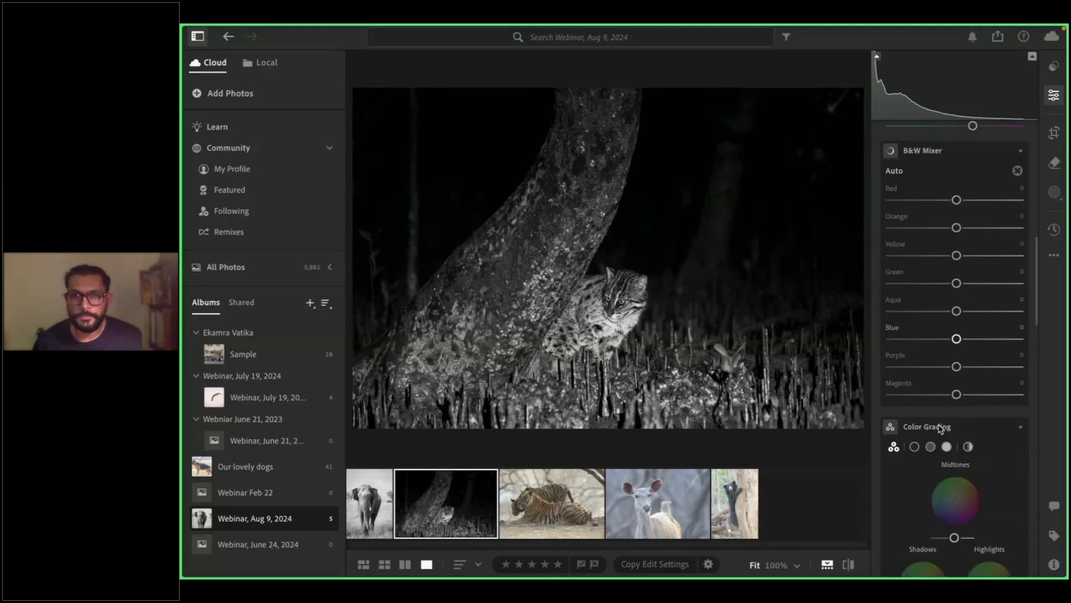
scroll(942, 427, "down", 8)
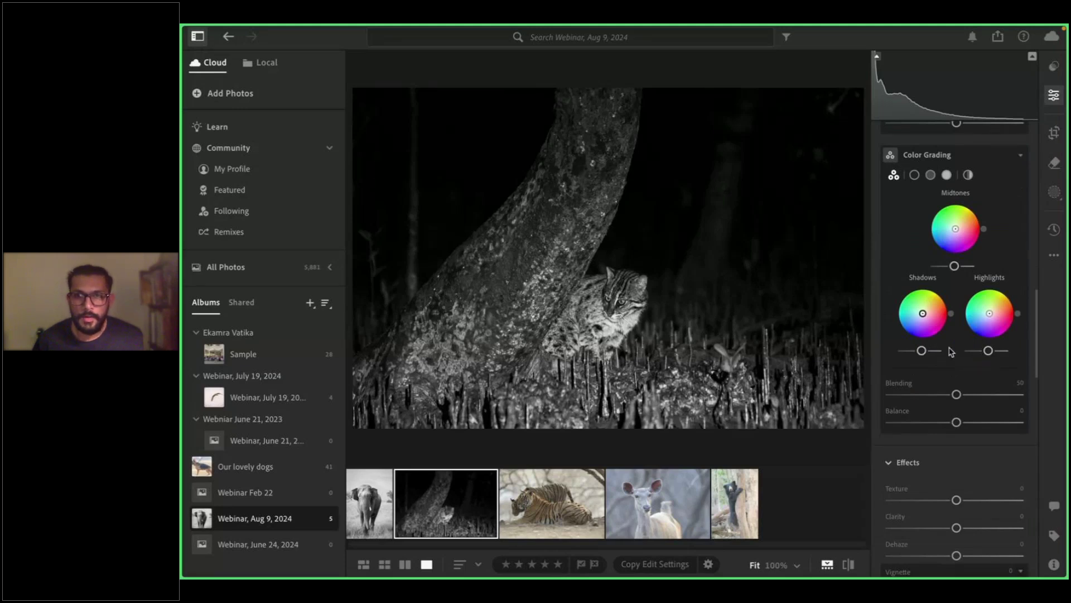
scroll(951, 351, "down", 3)
scroll(943, 437, "down", 2)
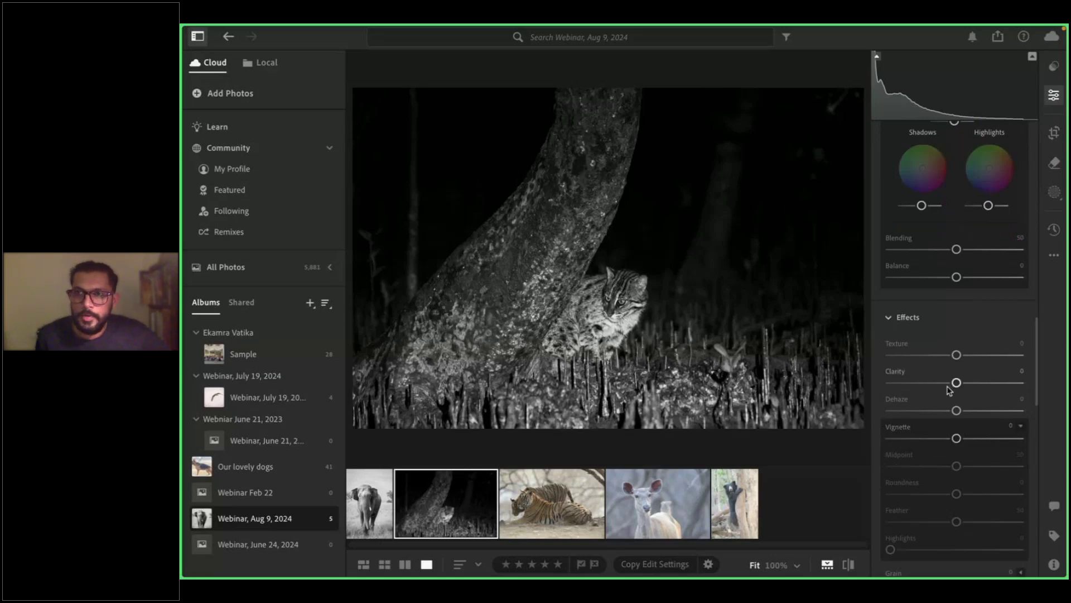
left_click(1054, 194)
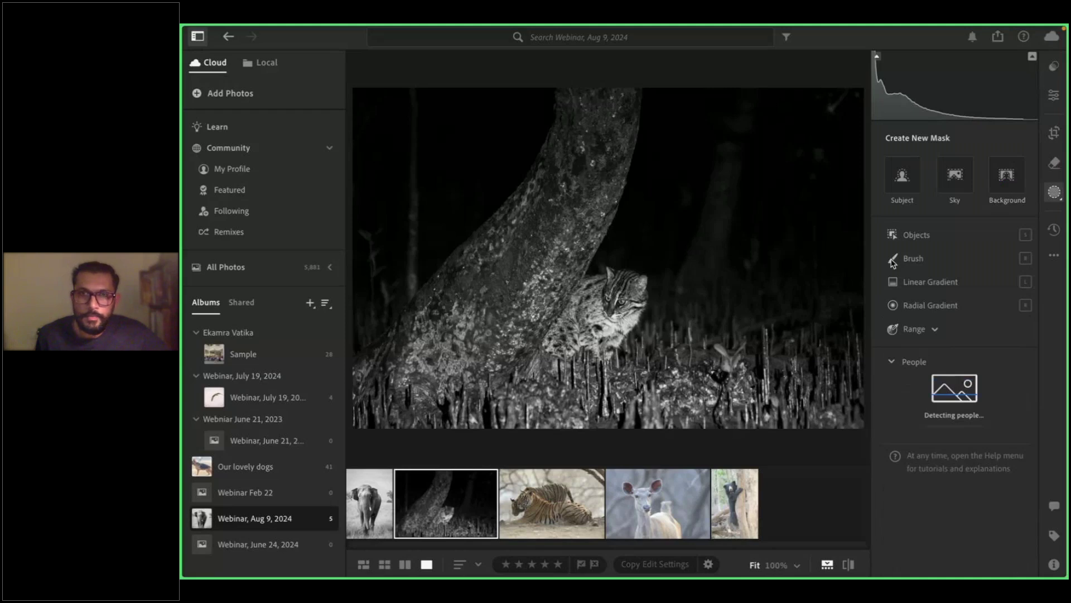
left_click(917, 235)
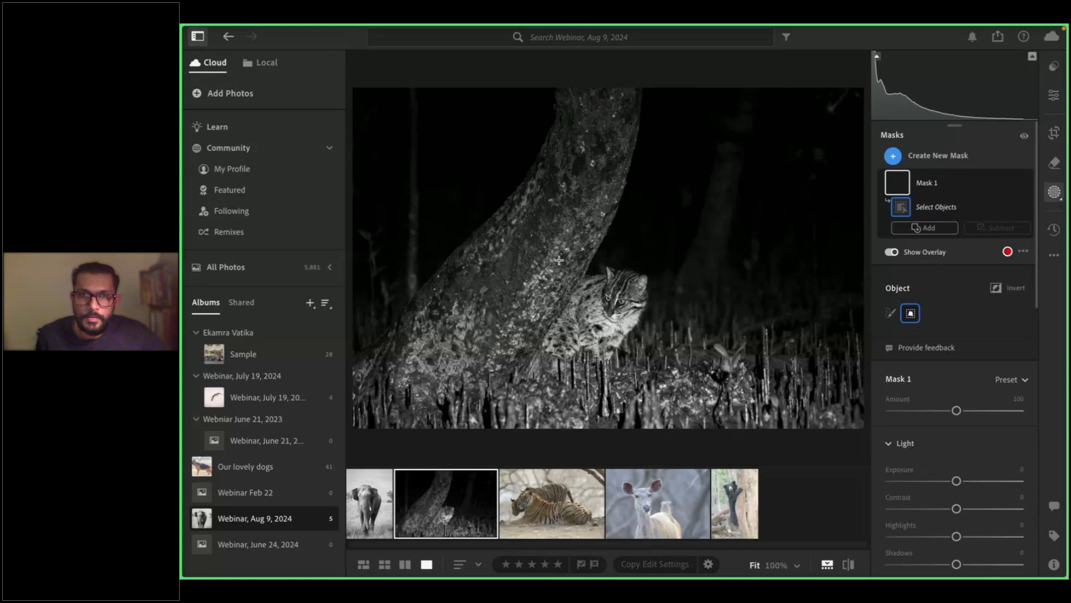
left_click_drag(559, 260, 653, 370)
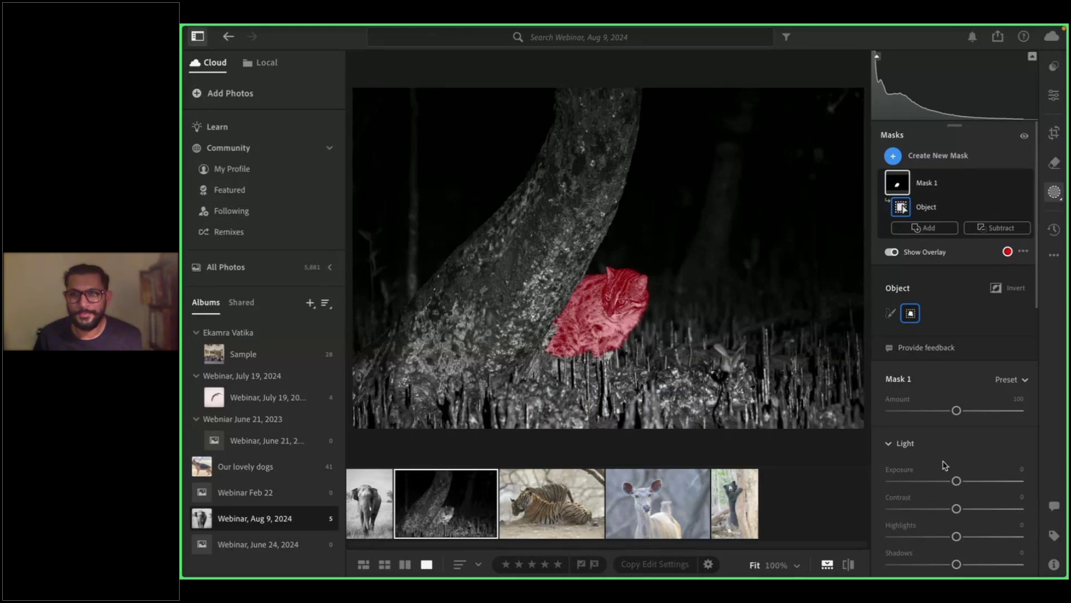
Set texture to +18 and clarity to +18 for the wild cat mask
scroll(945, 464, "down", 5)
scroll(938, 470, "down", 5)
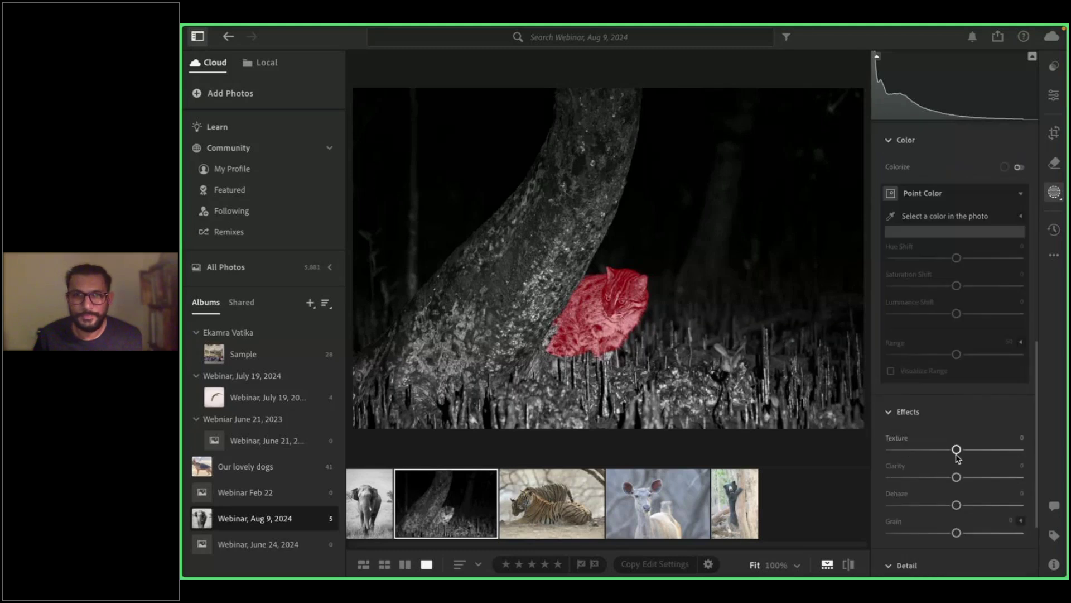
left_click_drag(956, 449, 971, 460)
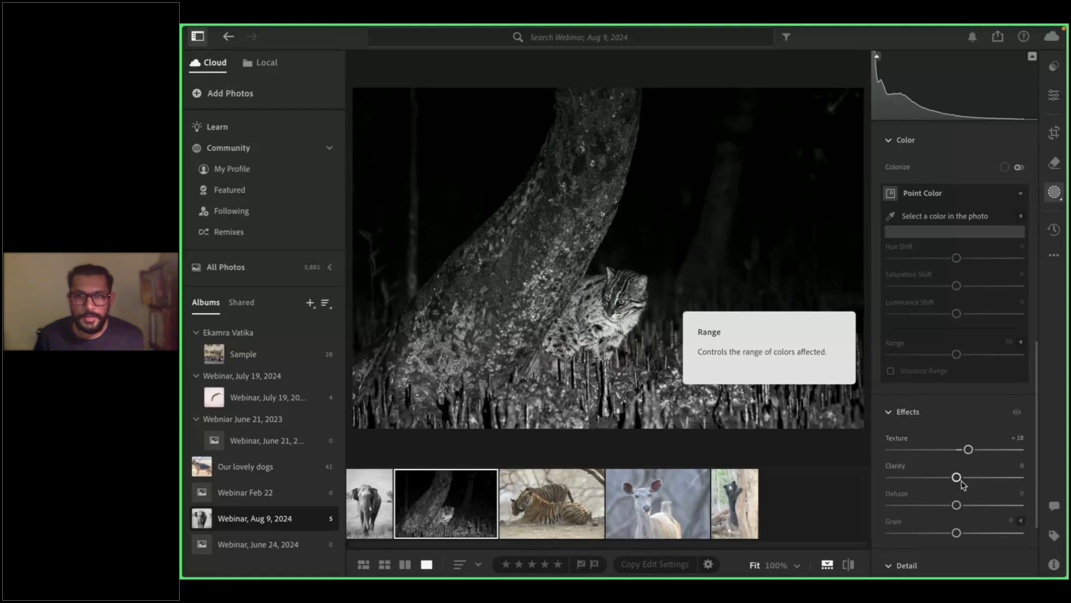
left_click_drag(958, 478, 969, 477)
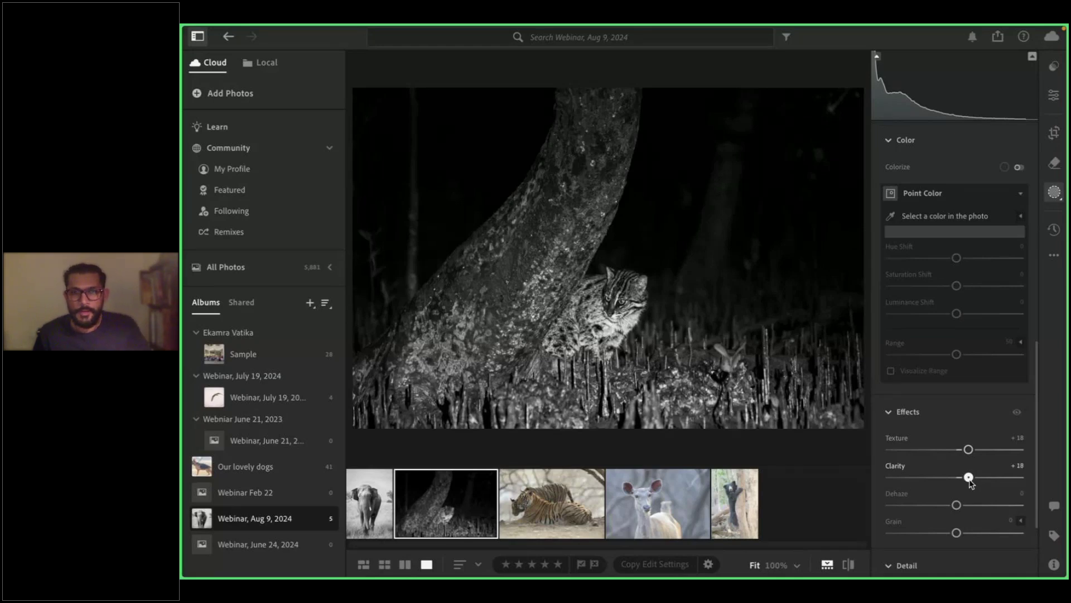
scroll(971, 483, "down", 3)
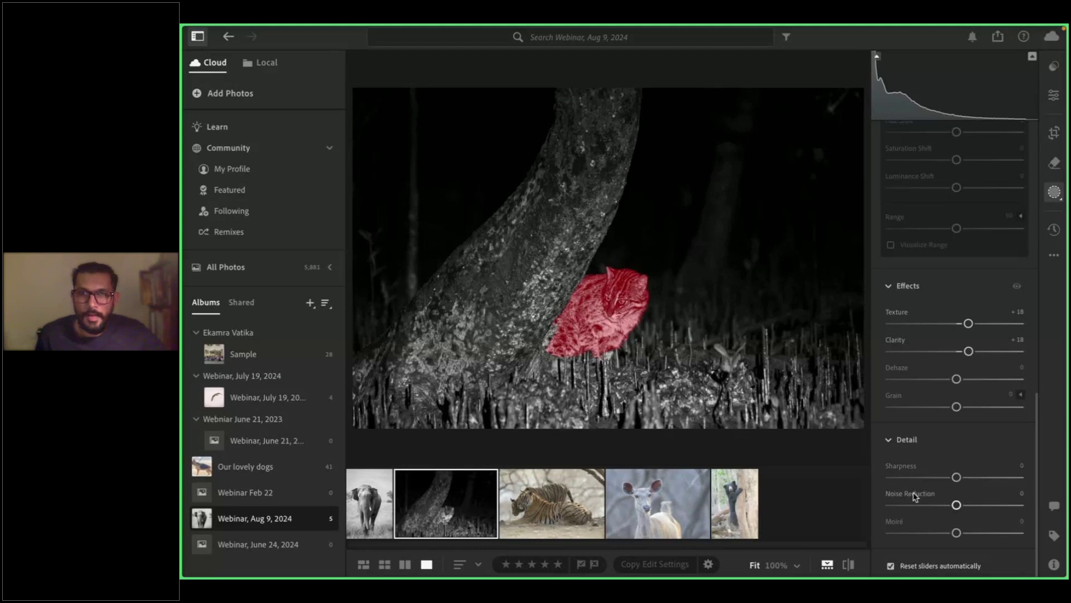
Leave masking and add a vignette of -21 to the whole wild cat photo
key("e")
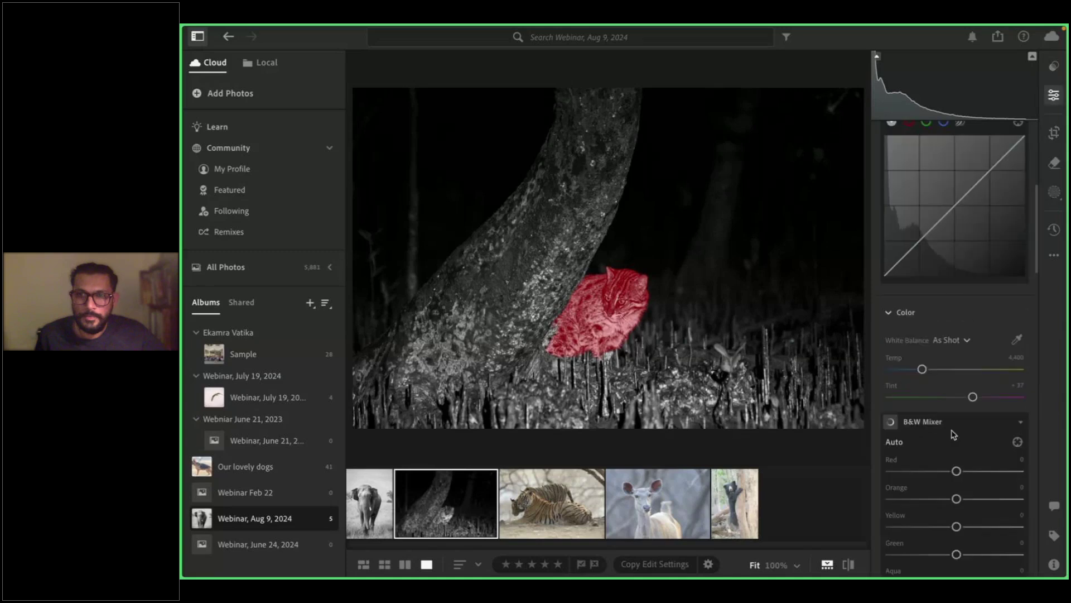
scroll(953, 434, "down", 5)
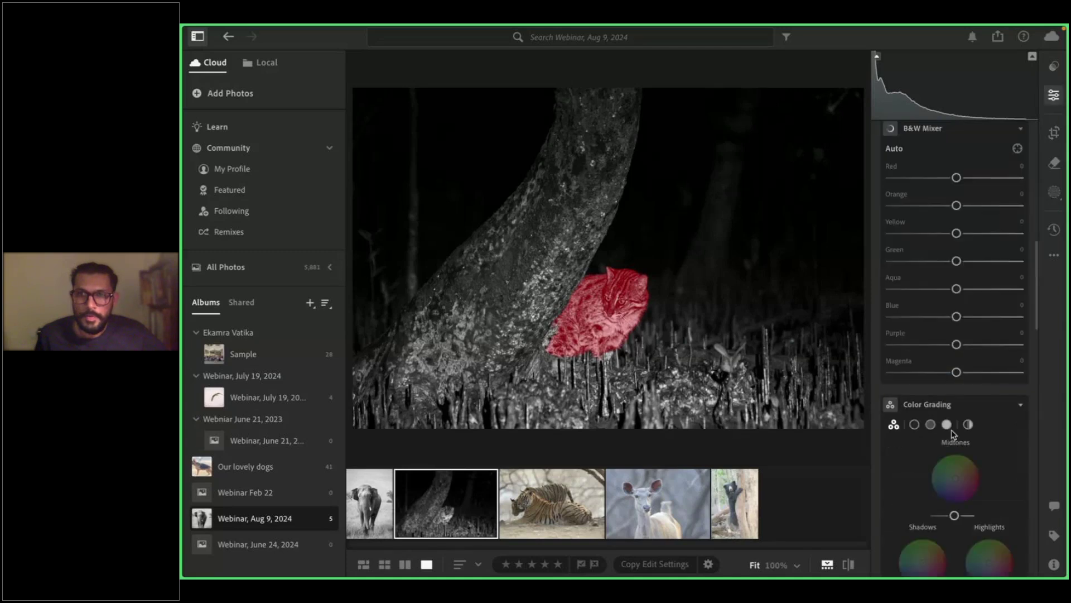
scroll(953, 433, "down", 8)
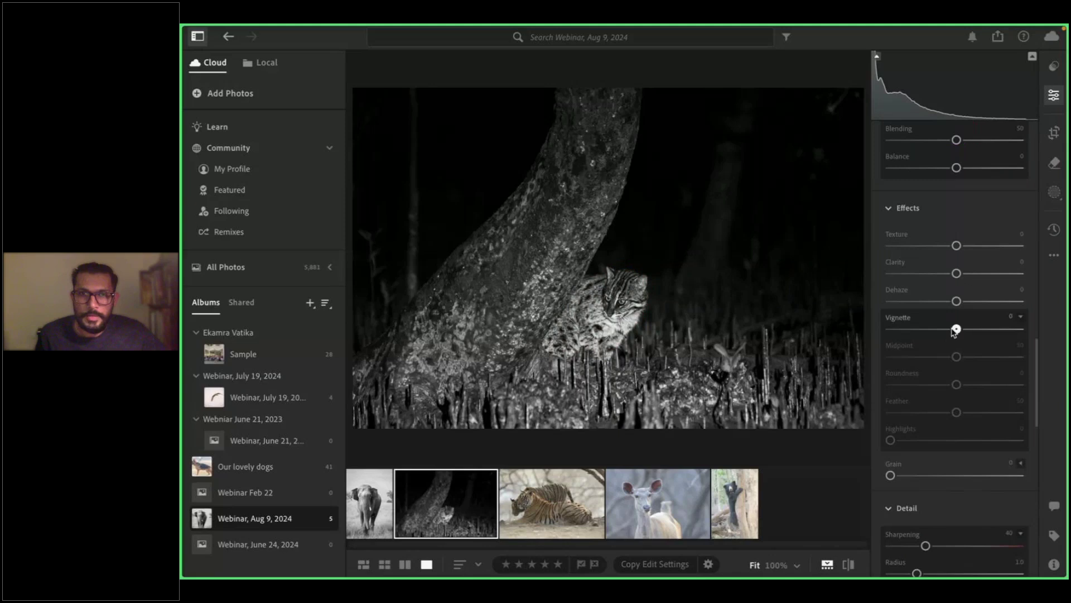
left_click_drag(955, 331, 941, 329)
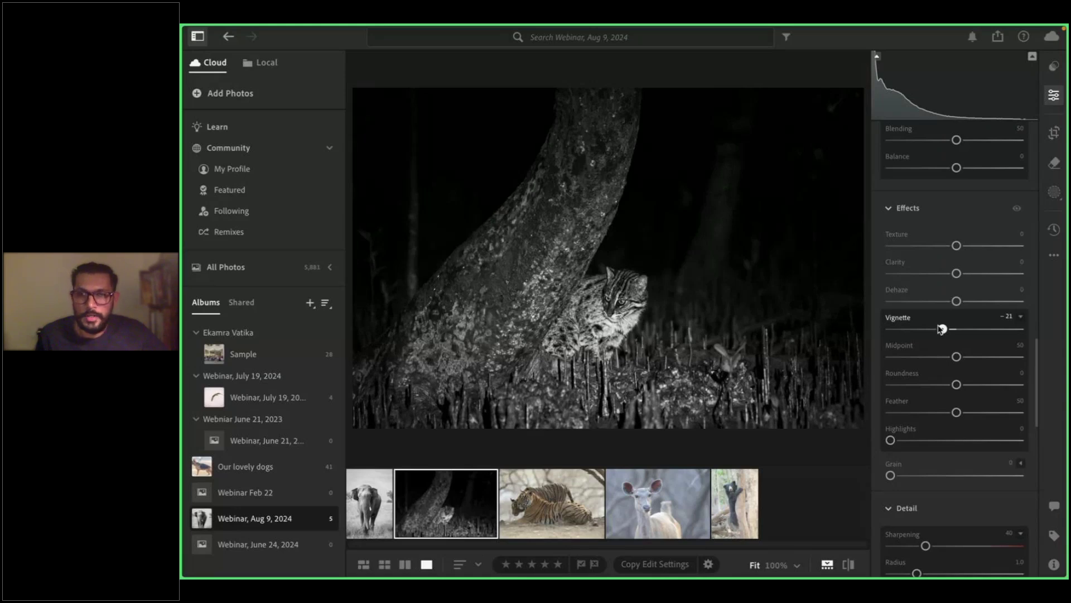
Set the wild cat photo's sharpening to 111 with a radius of 0.5
scroll(938, 376, "down", 3)
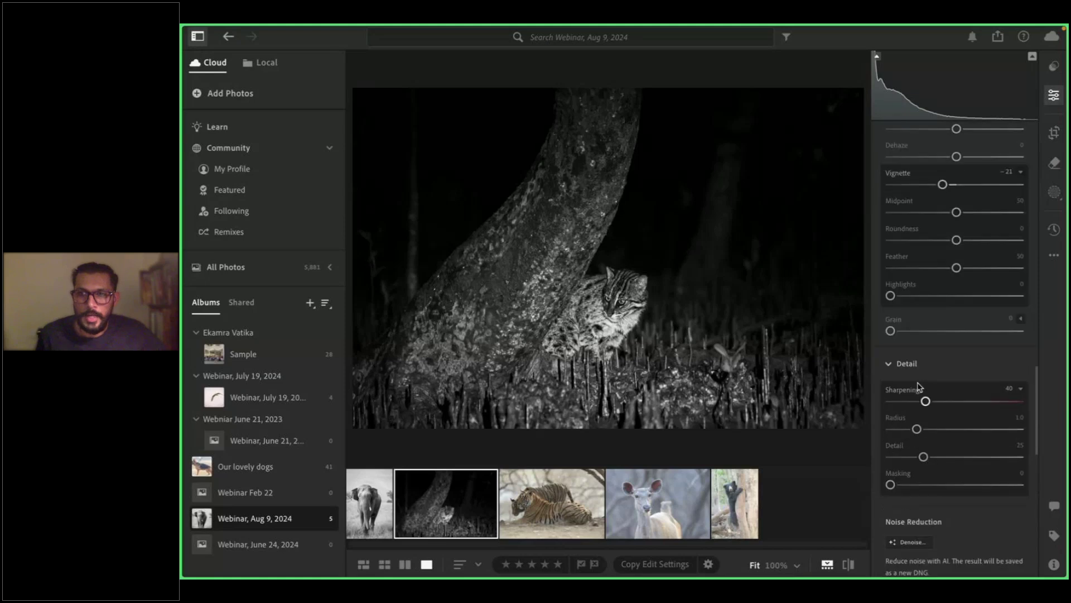
left_click(988, 400)
left_click_drag(917, 429, 883, 441)
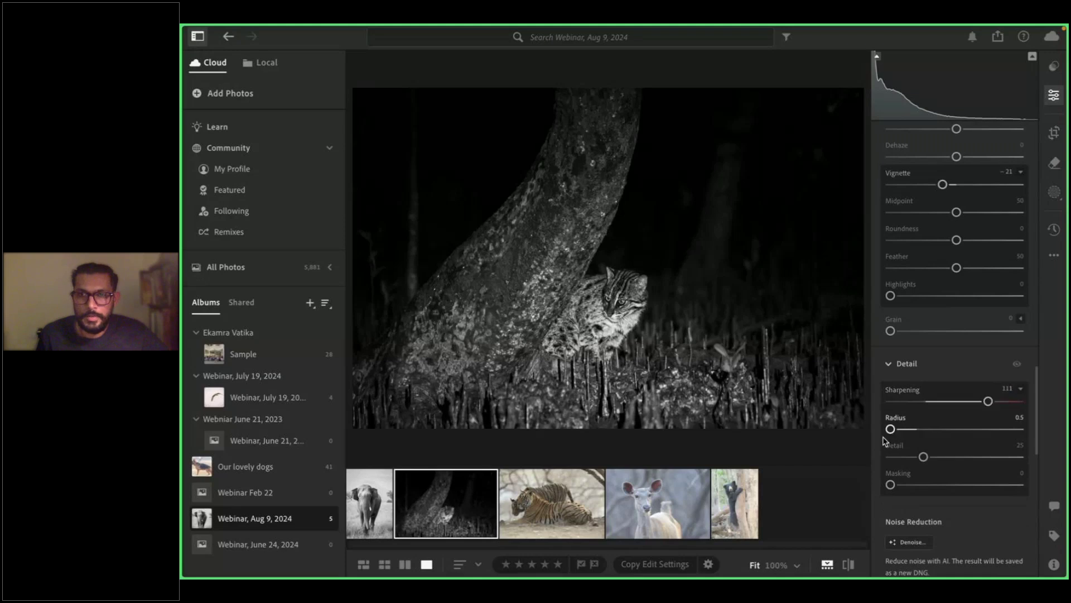
Turn on Remove Chromatic Aberration and Enable Lens Corrections for the wild cat photo
scroll(891, 460, "down", 3)
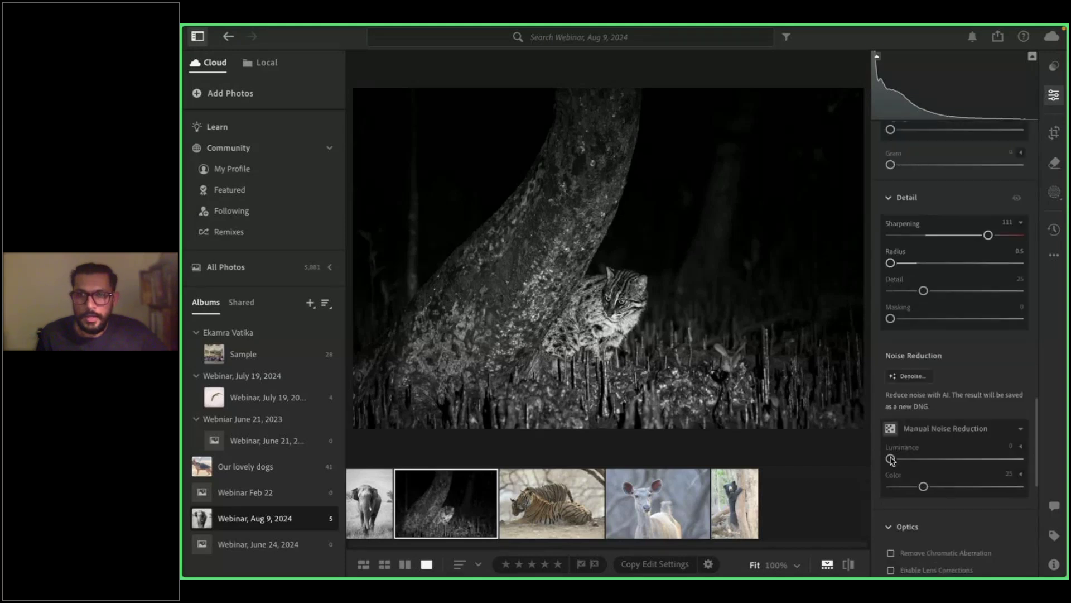
scroll(891, 459, "down", 2)
left_click(891, 449)
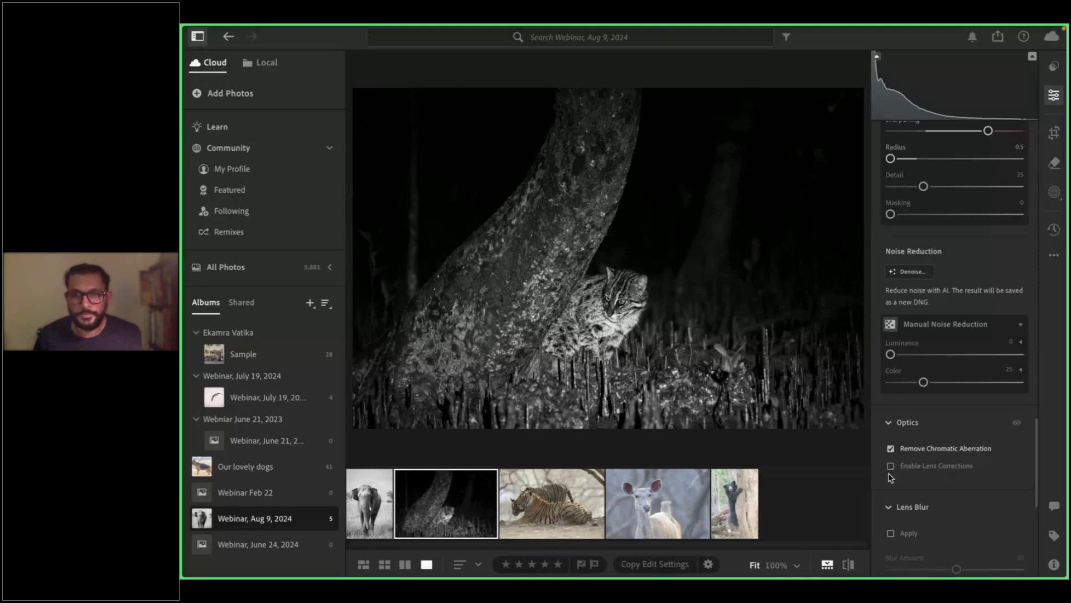
left_click(890, 466)
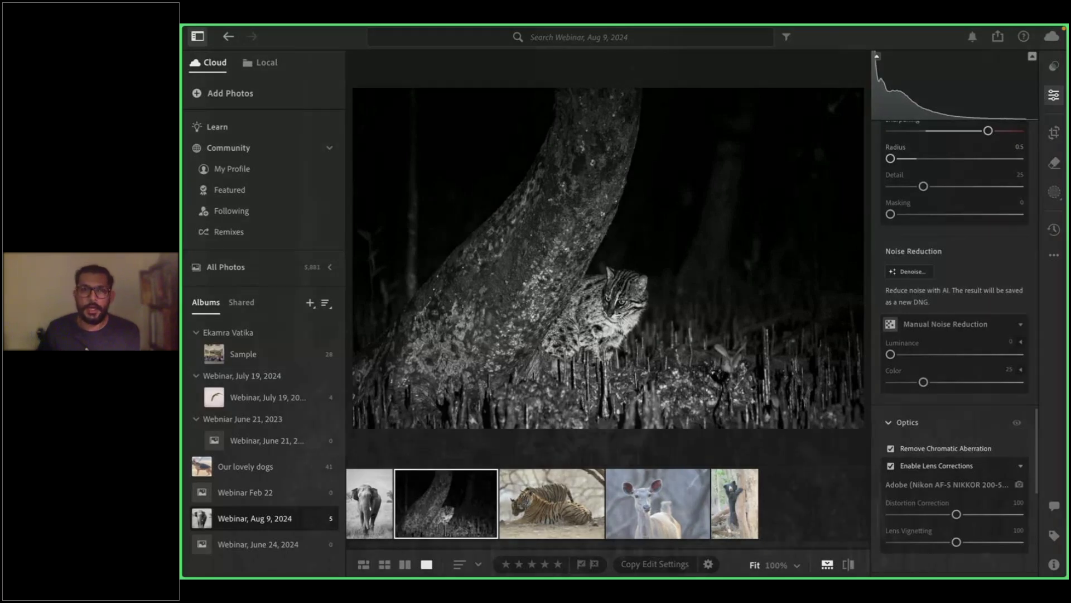
Compare the black-and-white wild cat photo with its original in full screen and in the normal editing view
key("f")
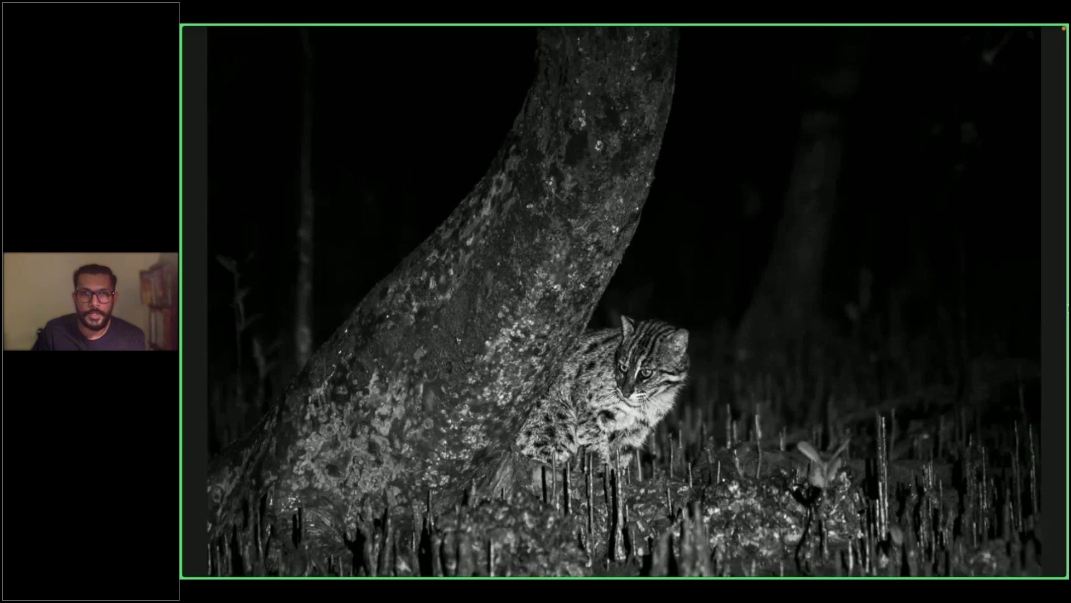
key("Right")
key("Left")
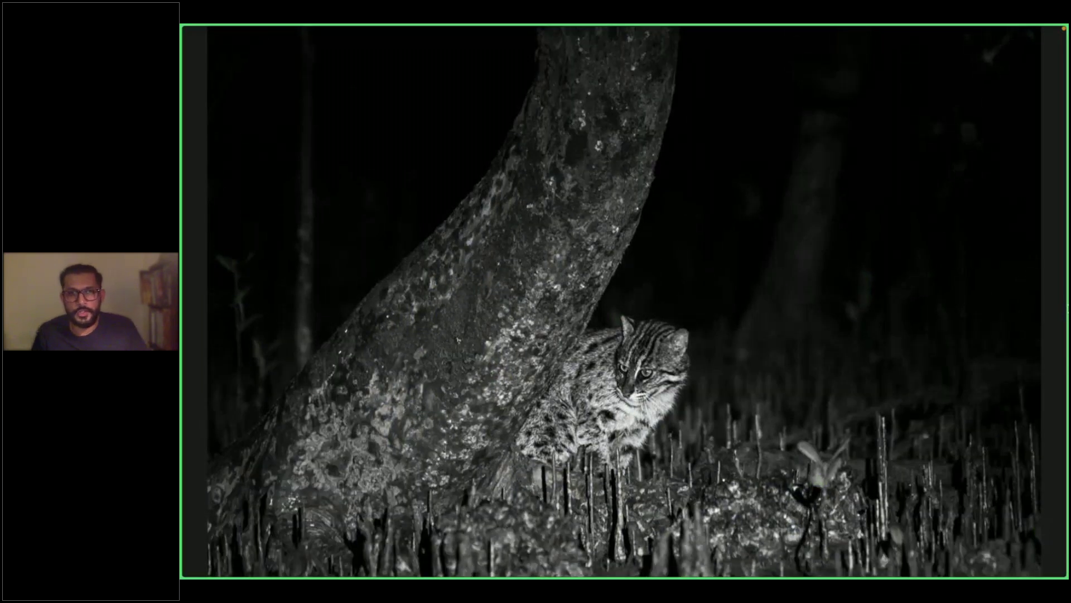
key("Right")
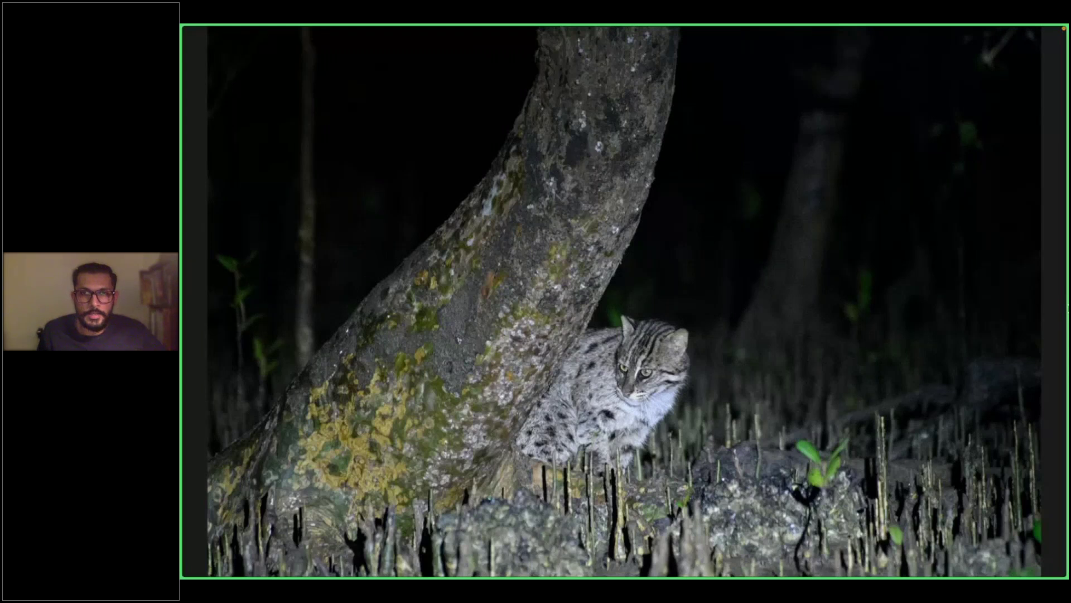
key("backslash")
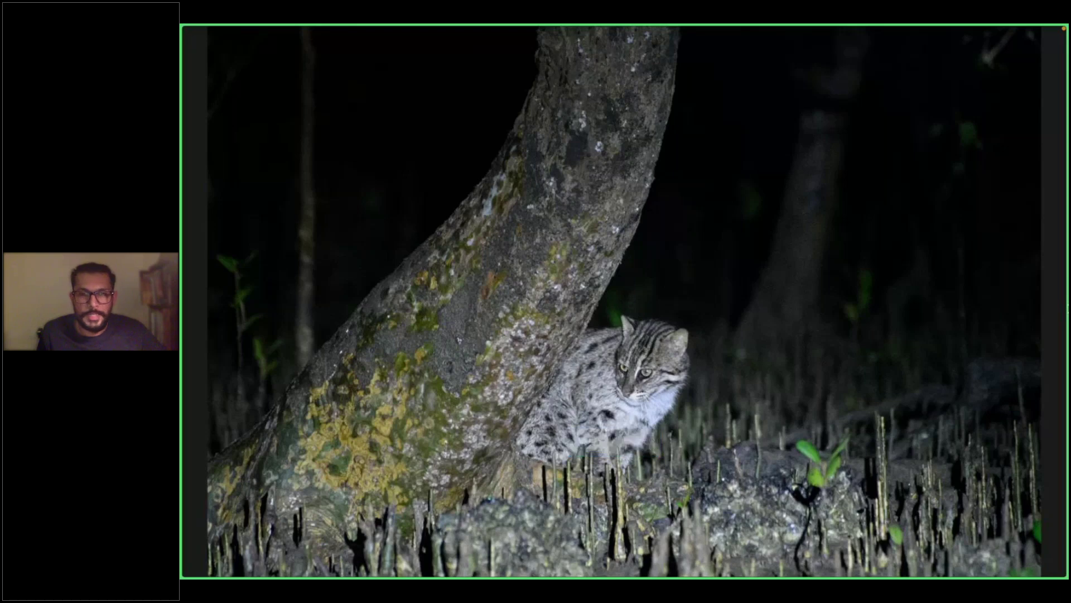
key("Escape")
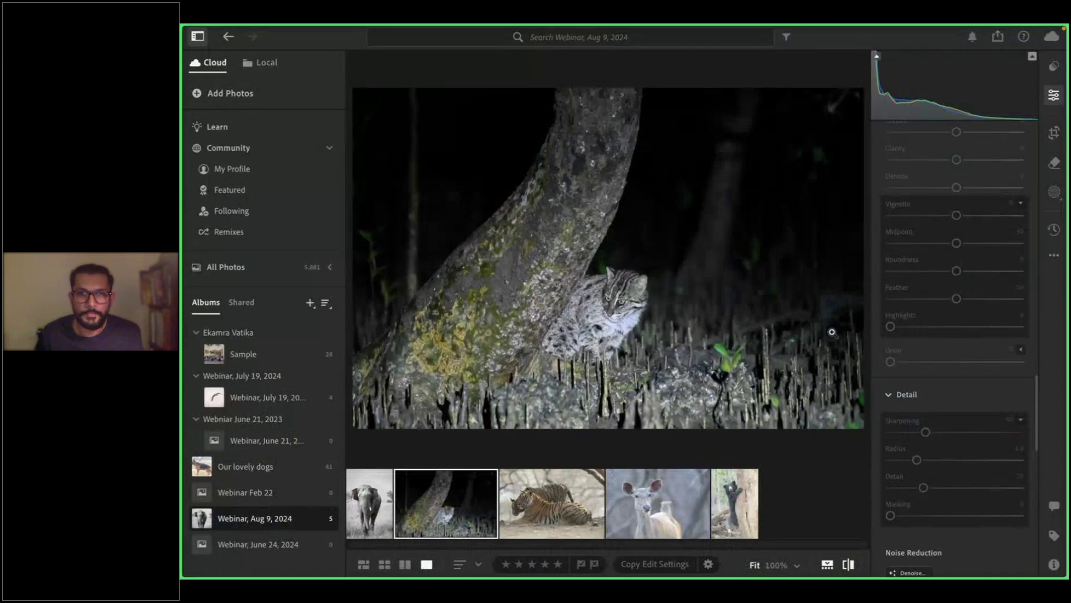
key("backslash")
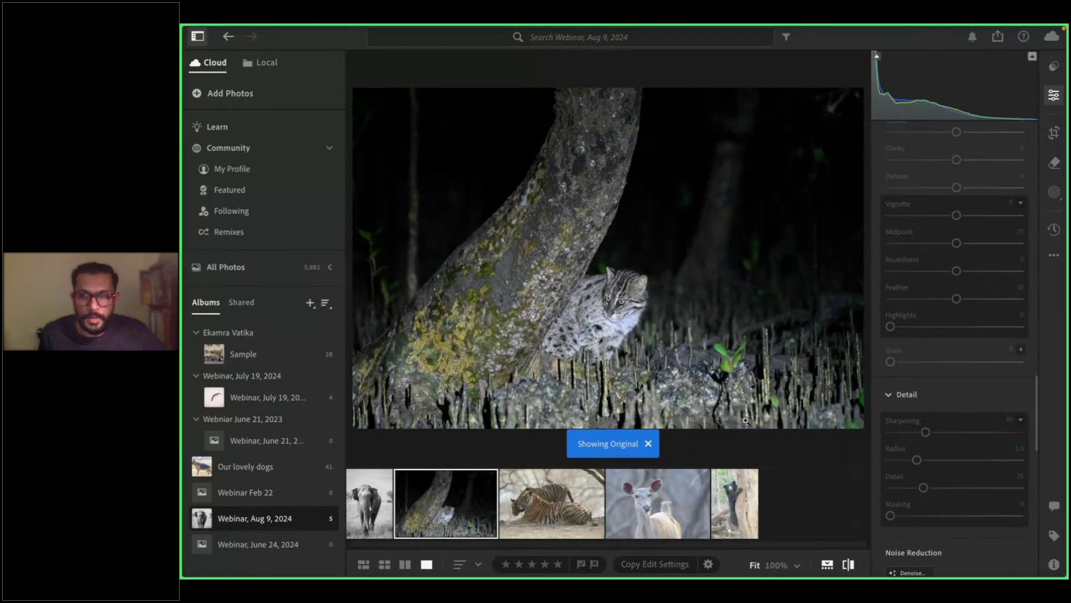
left_click(648, 444)
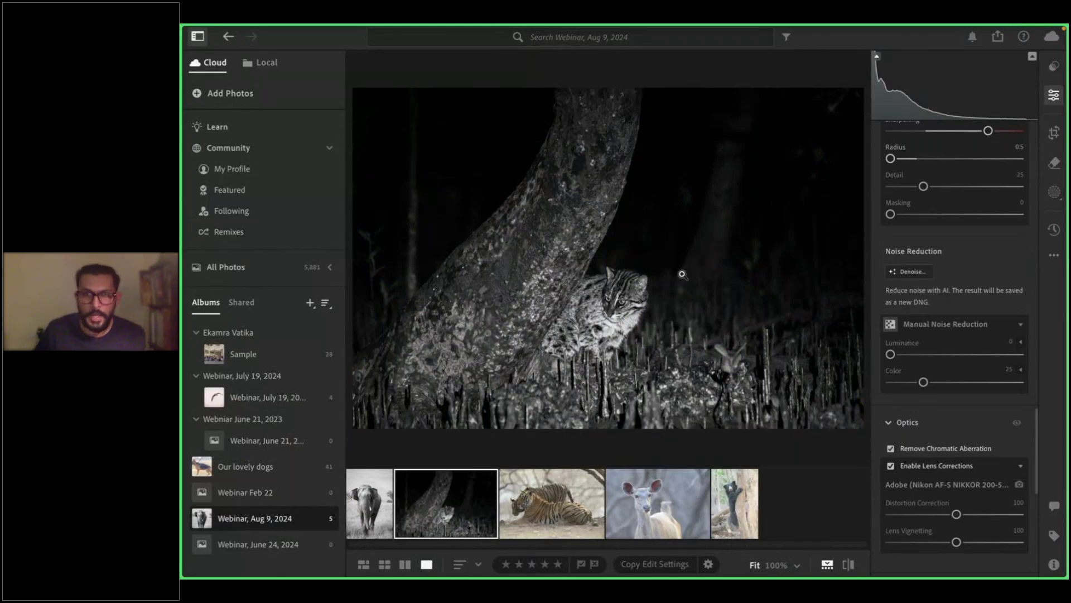
left_click(891, 446)
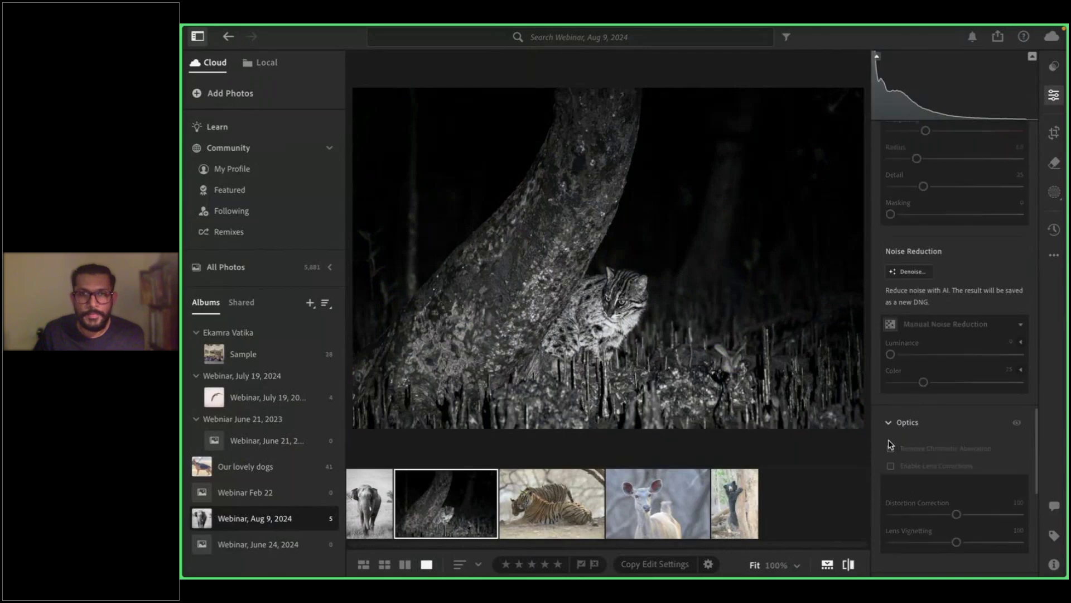
Compare the edited wild cat photo with its original once more in the normal editing view
scroll(891, 445, "up", 5)
key("backslash")
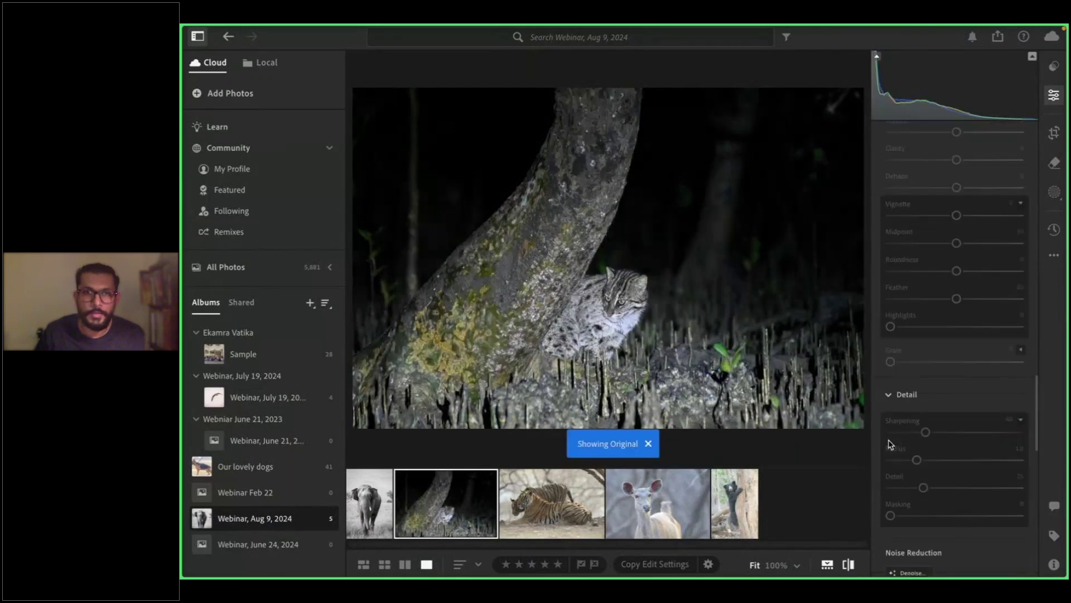
key("backslash")
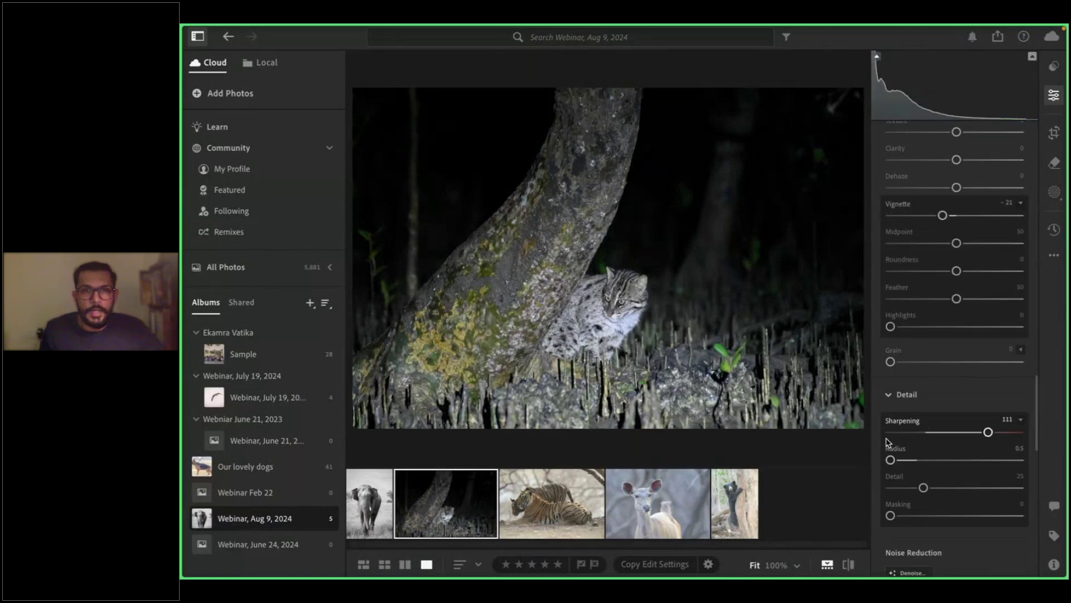
scroll(888, 442, "down", 5)
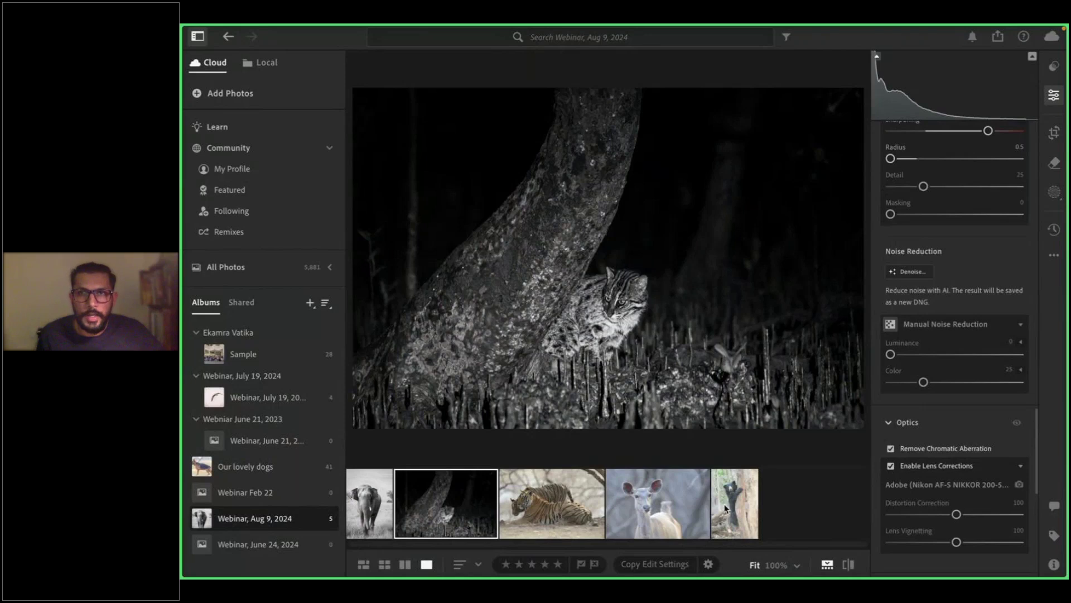
Open the deer photo, convert it to black and white, and set its contrast to +36
left_click(660, 495)
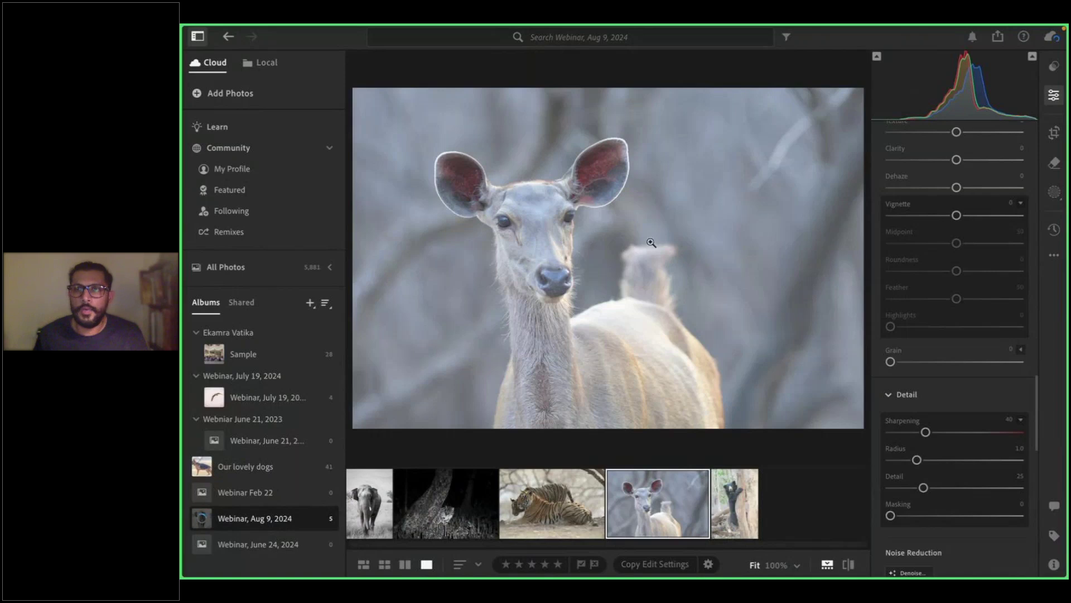
left_click(1054, 134)
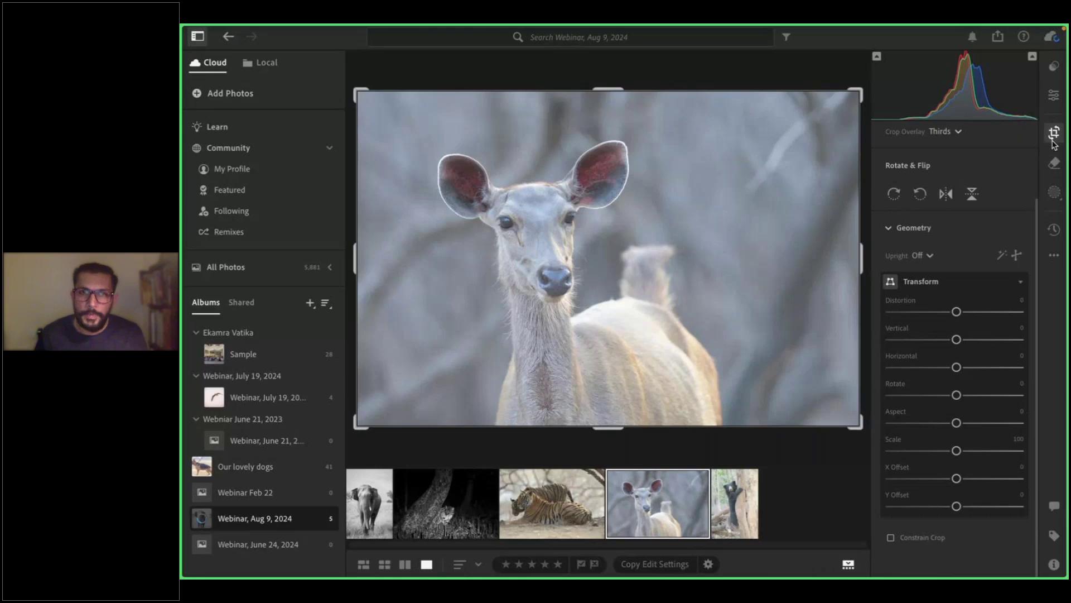
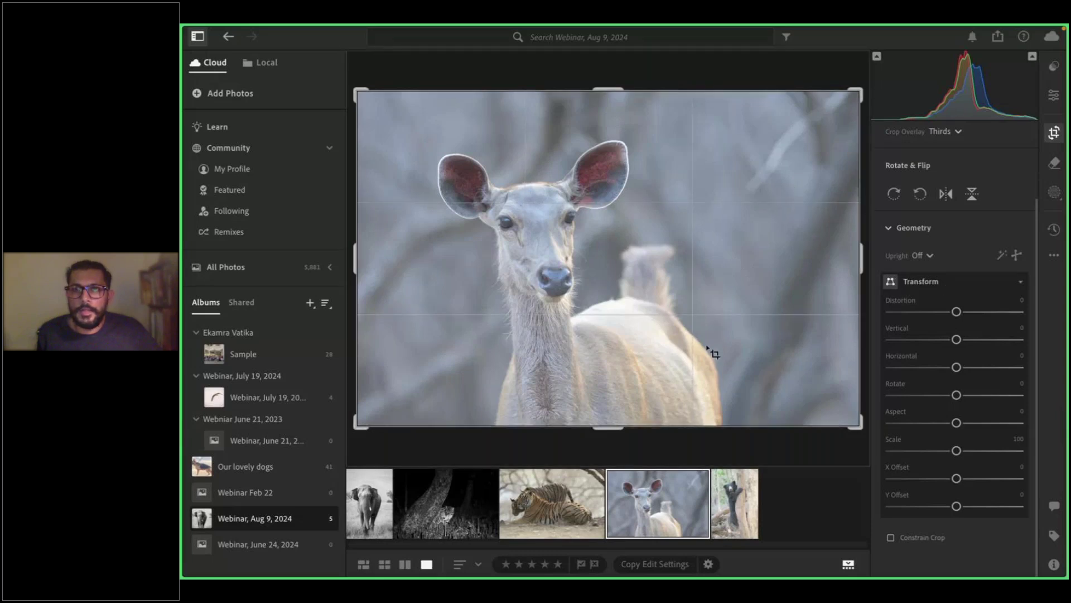
scroll(948, 259, "up", 2)
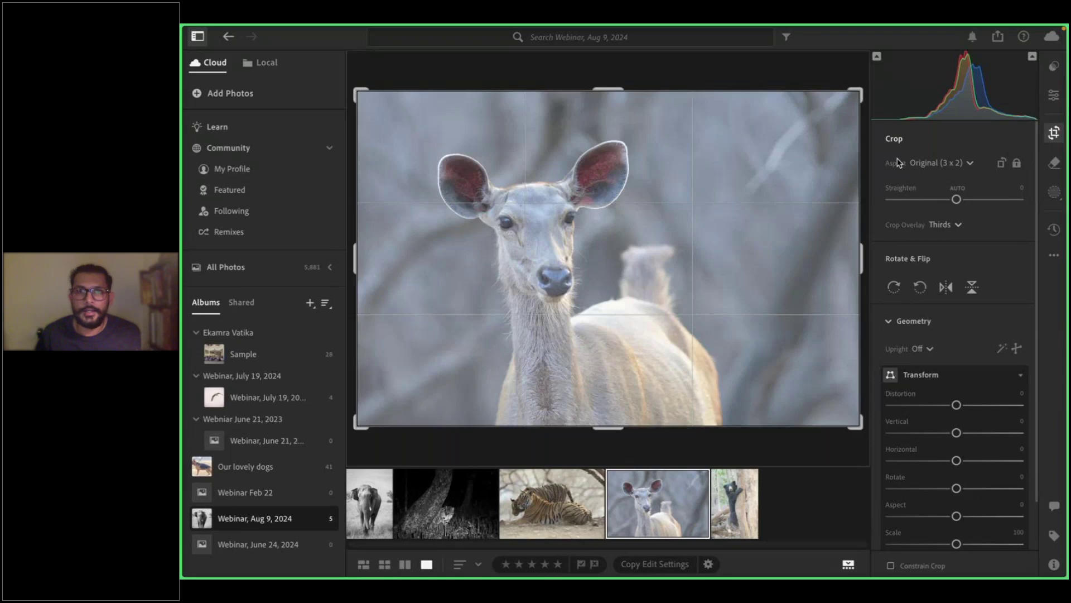
left_click(1057, 97)
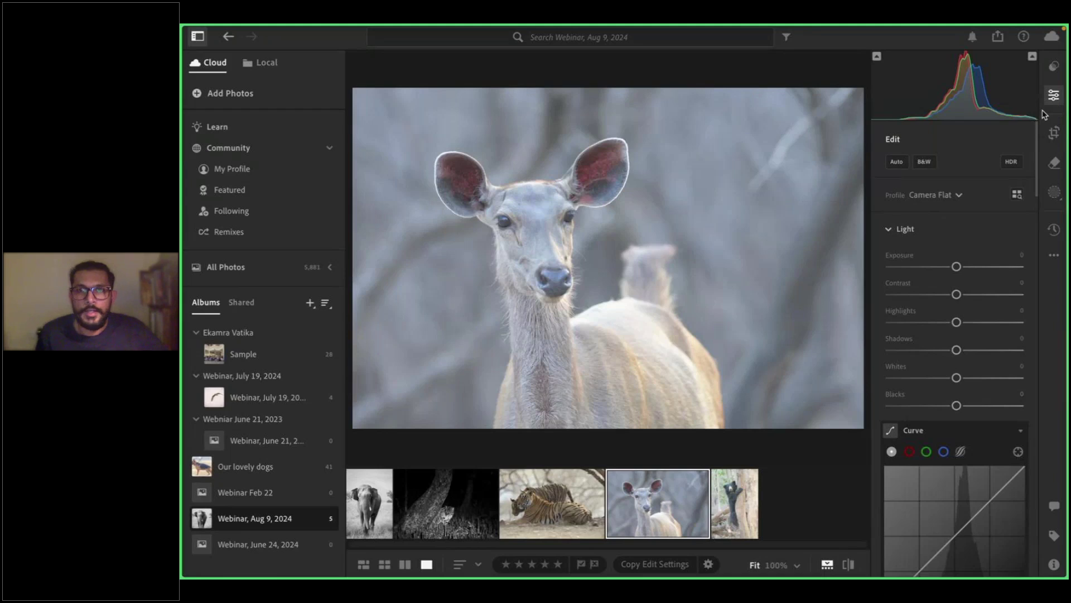
left_click(928, 164)
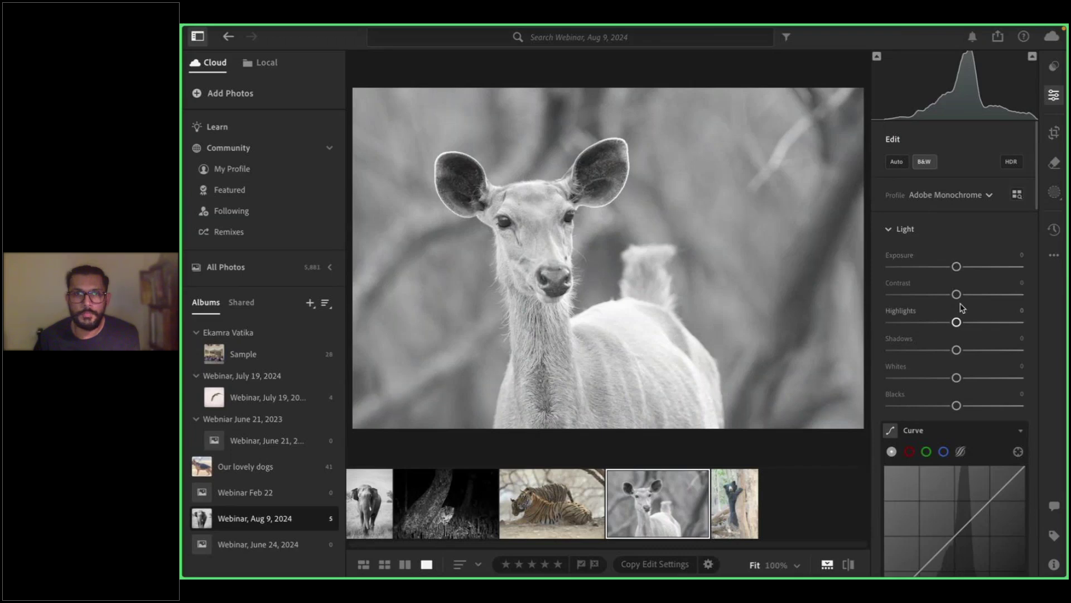
left_click_drag(956, 295, 983, 309)
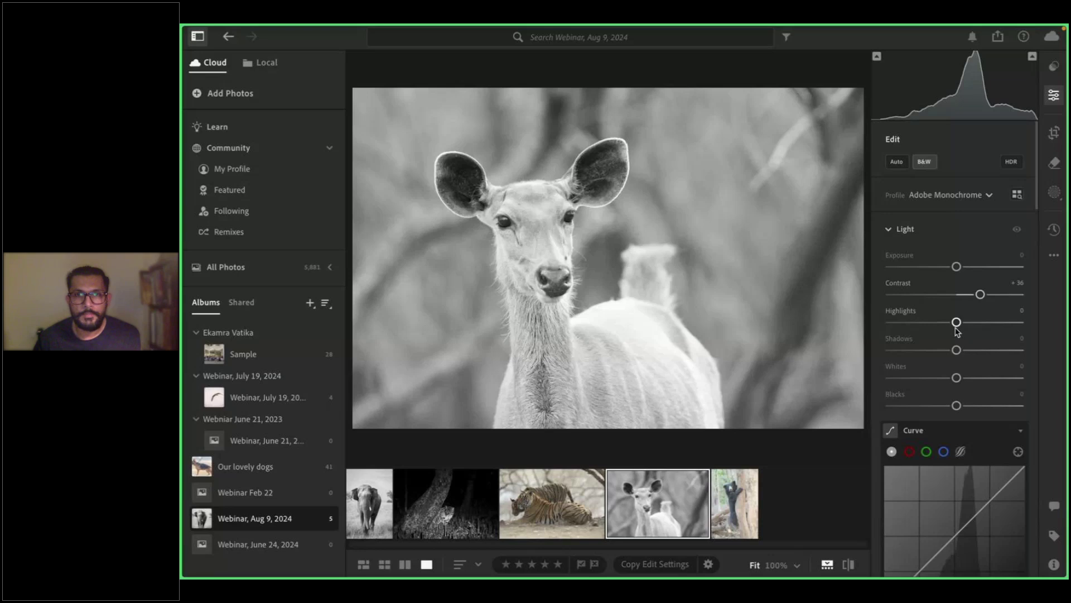
Try the deer photo's highlights at -100 and at +20, and reset them to 0
left_click_drag(955, 323, 787, 314)
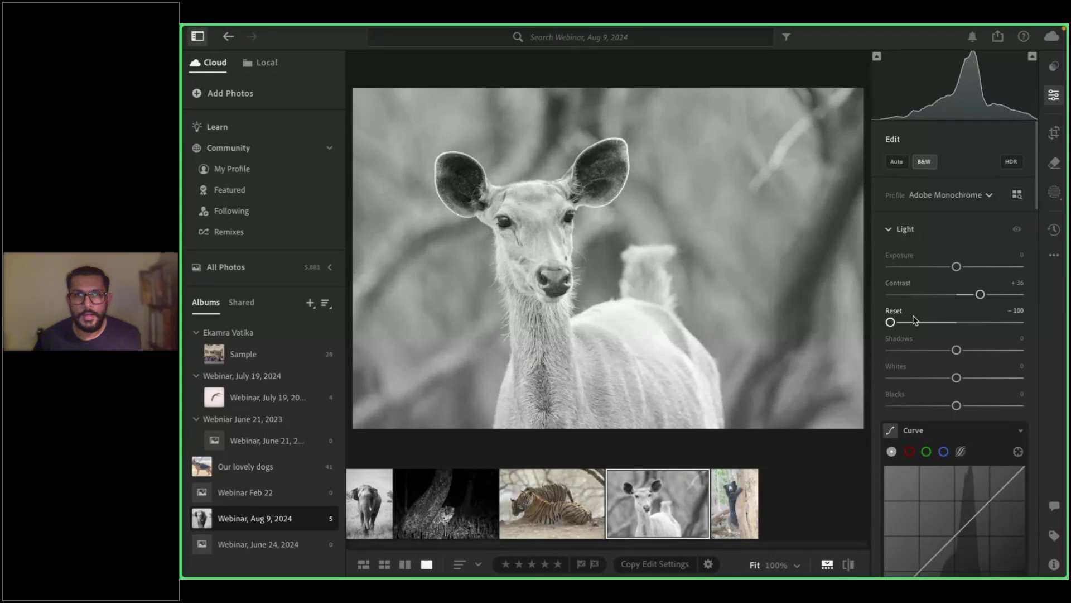
left_click(895, 311)
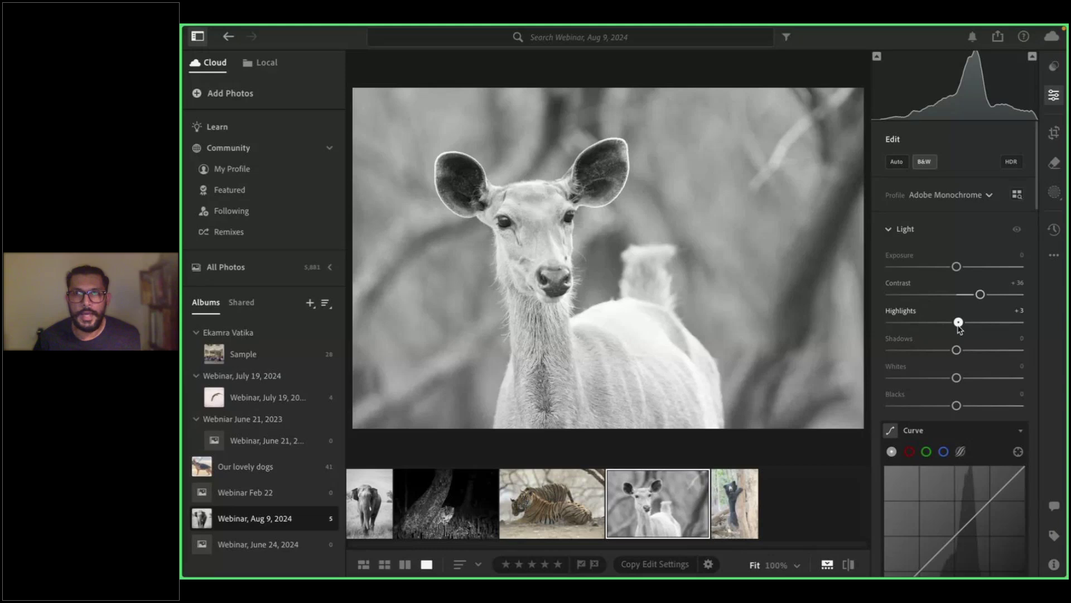
left_click_drag(957, 325, 969, 333)
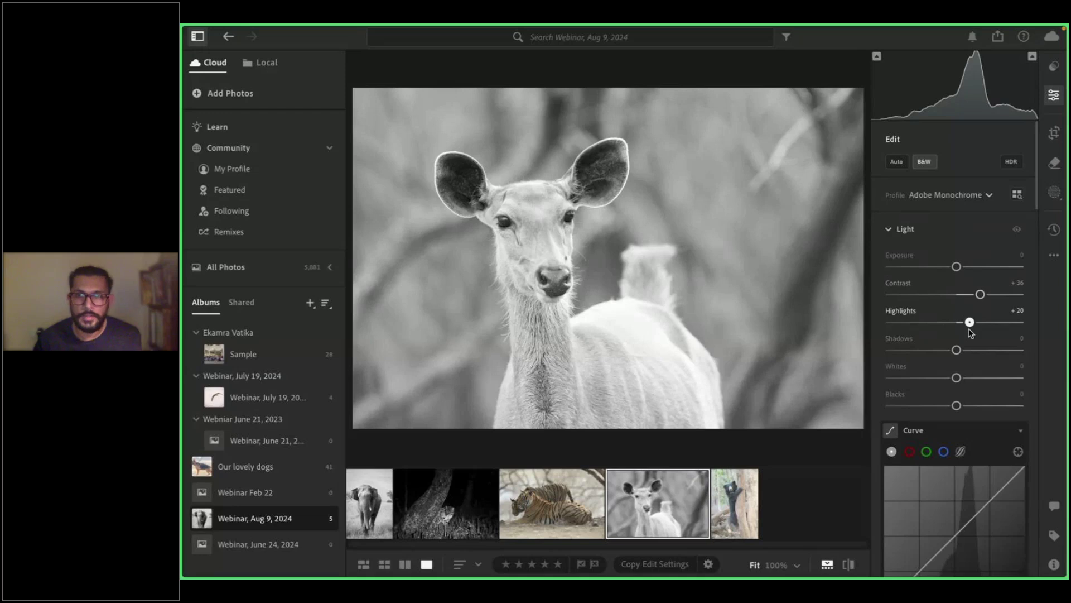
left_click_drag(969, 333, 970, 332)
double_click(899, 311)
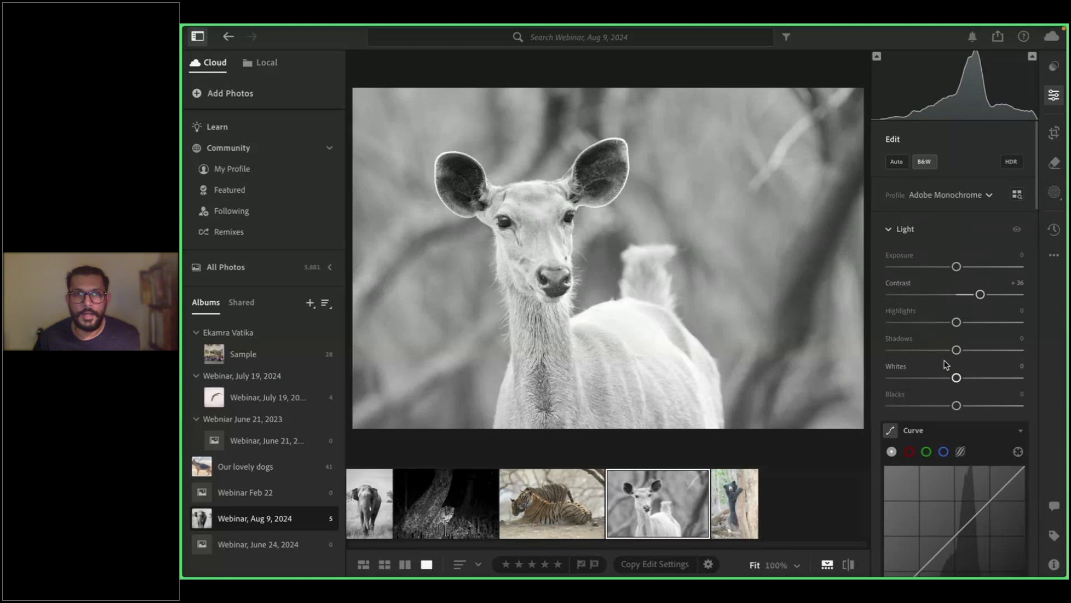
Set the deer photo's shadows to -12, whites to +9 and blacks to -13
mouse_move(957, 354)
left_mouse_down()
mouse_move(931, 350)
mouse_move(948, 356)
left_mouse_up()
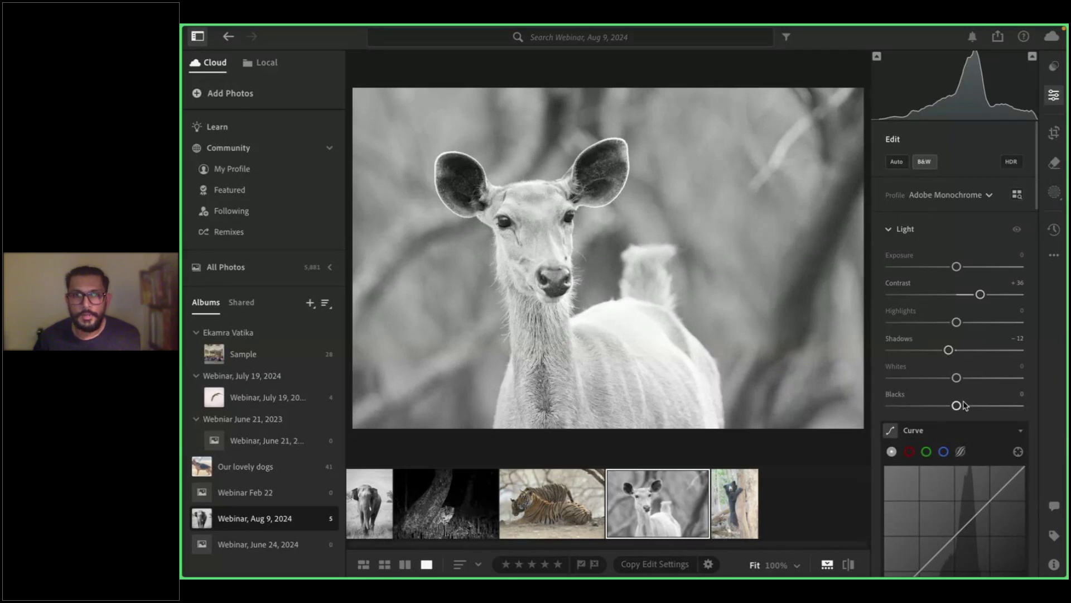
mouse_move(957, 383)
left_mouse_down()
mouse_move(978, 390)
mouse_move(965, 389)
left_mouse_up()
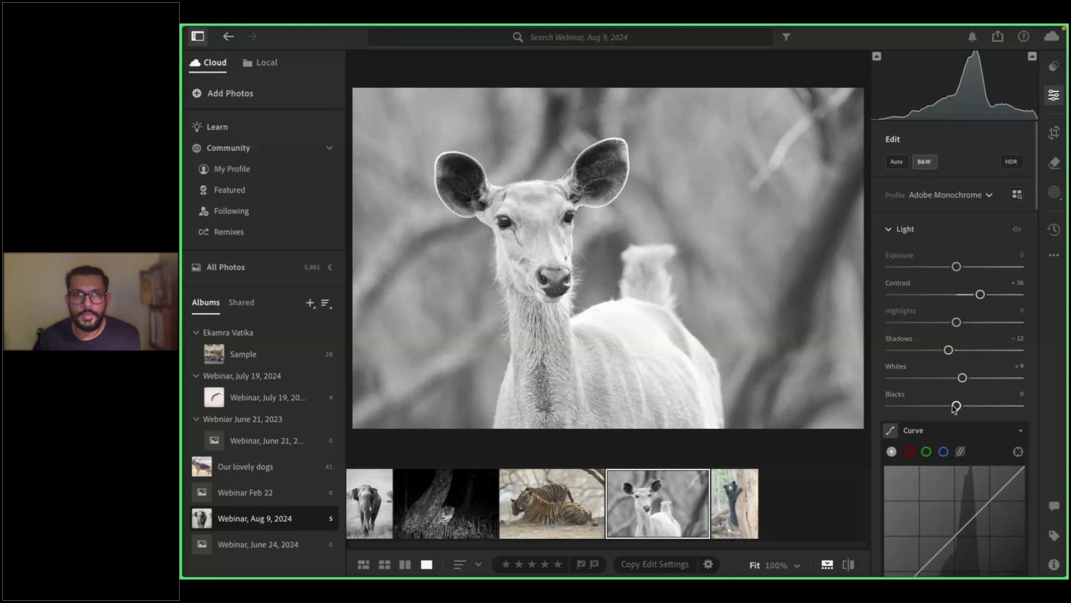
left_click_drag(955, 407, 946, 406)
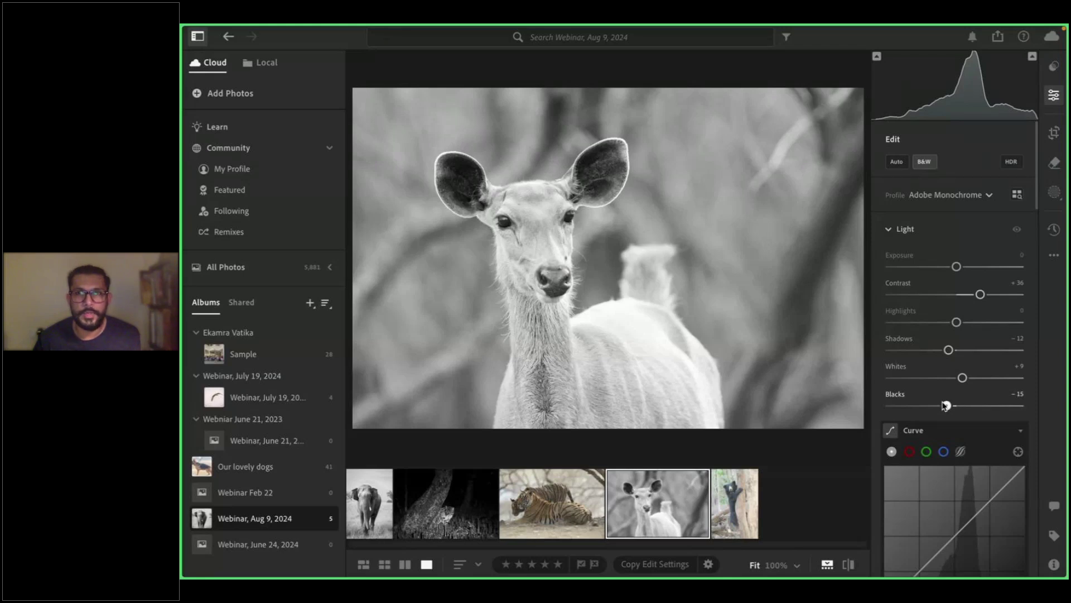
left_click_drag(946, 406, 947, 406)
Try Orange at -91 in the deer photo's black-and-white mix and reset it to 0
scroll(952, 403, "down", 3)
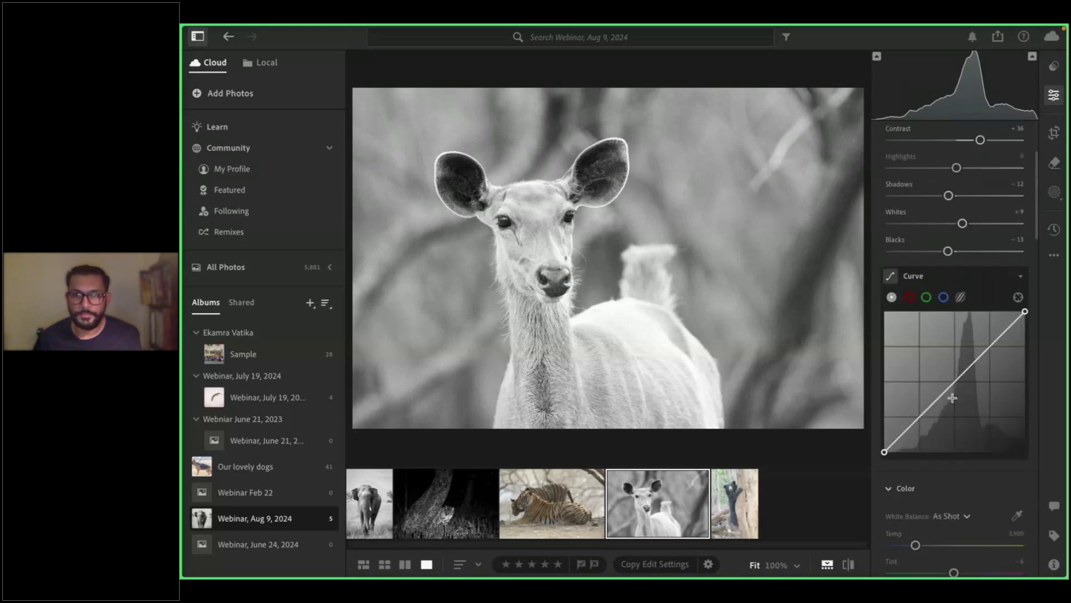
scroll(952, 397, "down", 8)
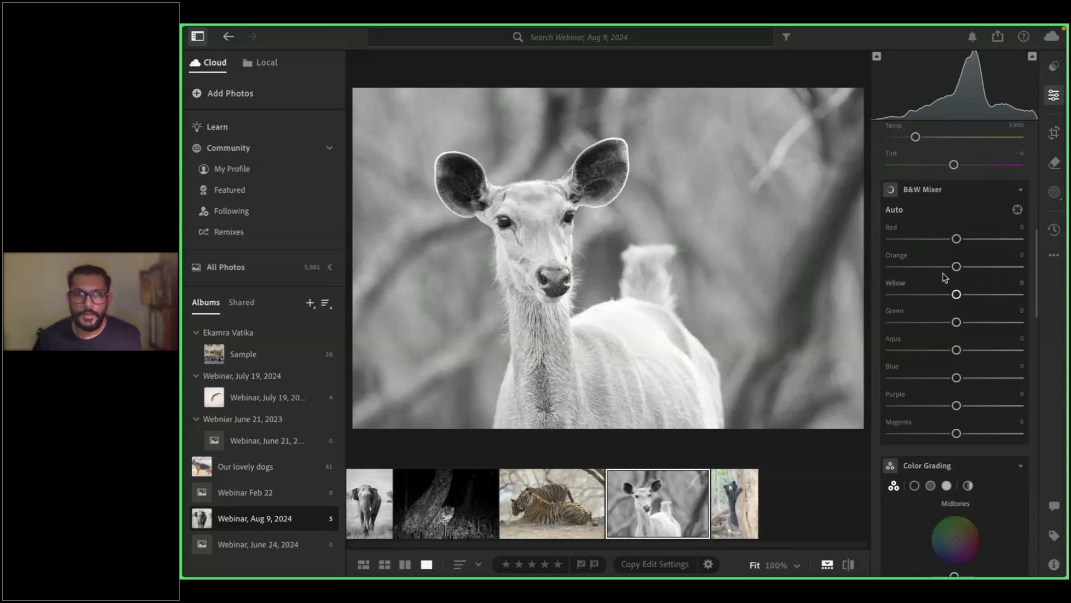
left_click_drag(955, 266, 896, 264)
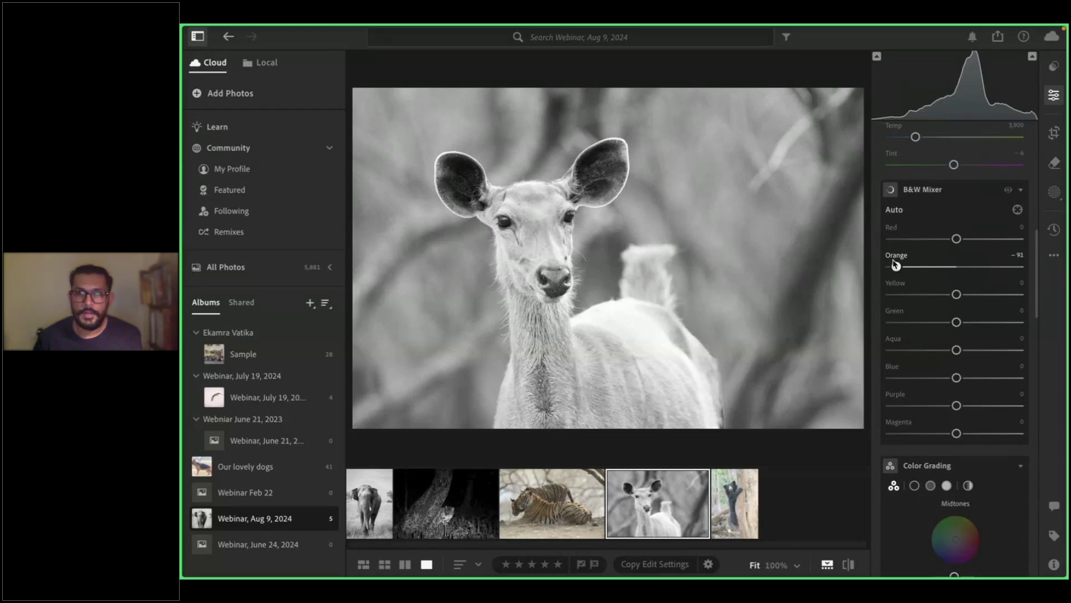
double_click(893, 259)
Set the deer photo's texture to +21 and its clarity to +13
scroll(945, 346, "down", 5)
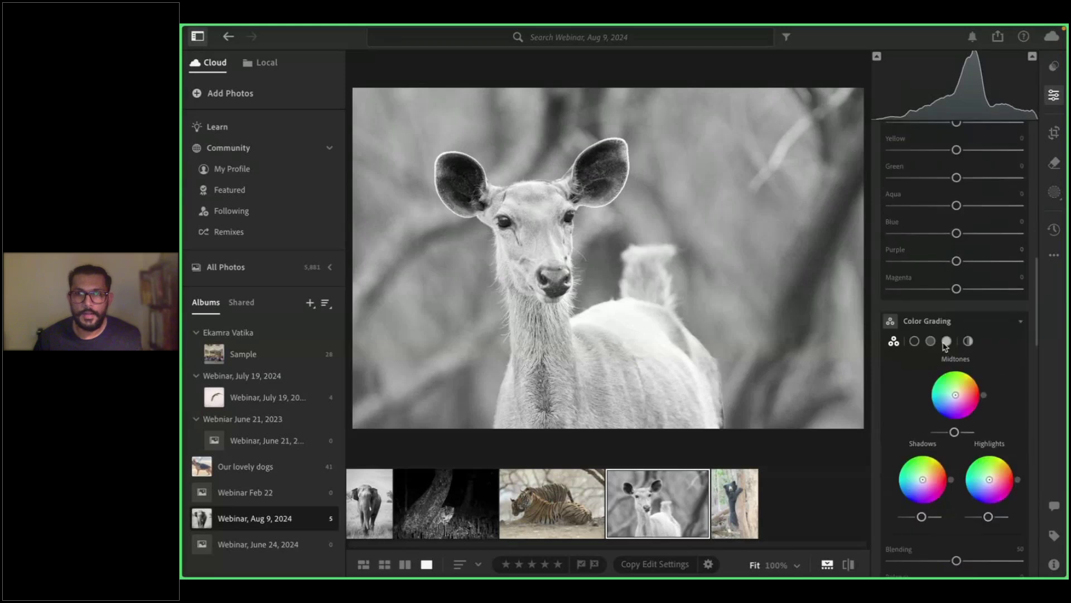
scroll(946, 346, "down", 10)
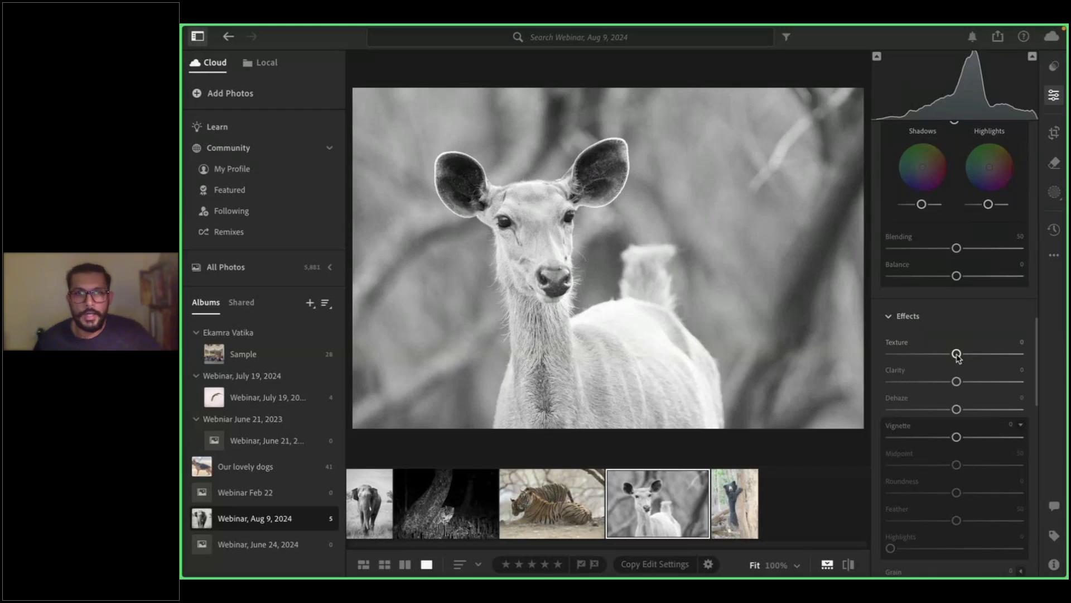
left_click_drag(957, 357, 973, 358)
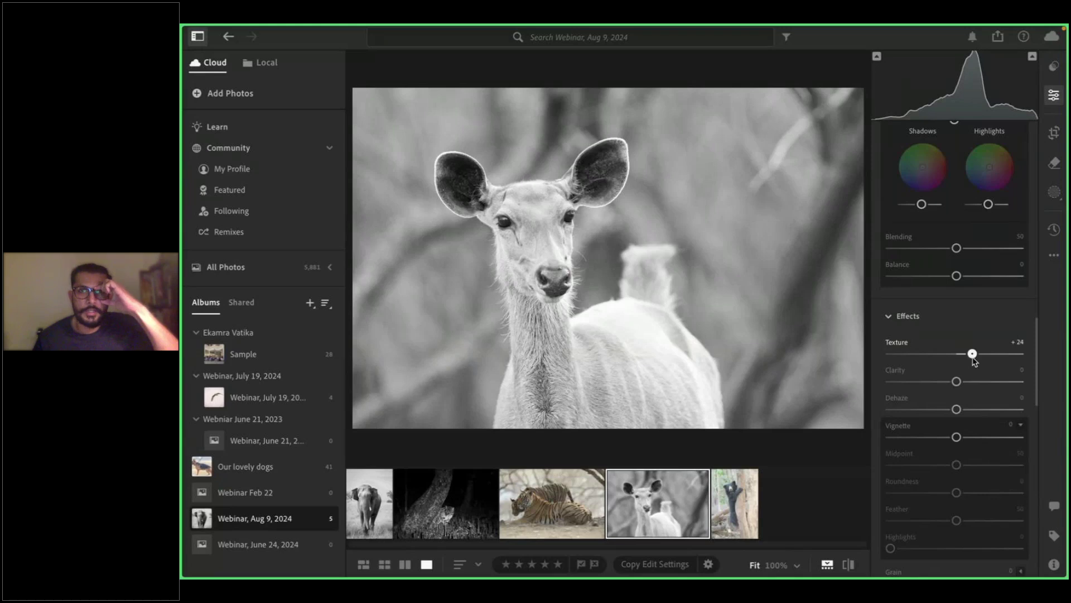
left_click_drag(972, 357, 970, 359)
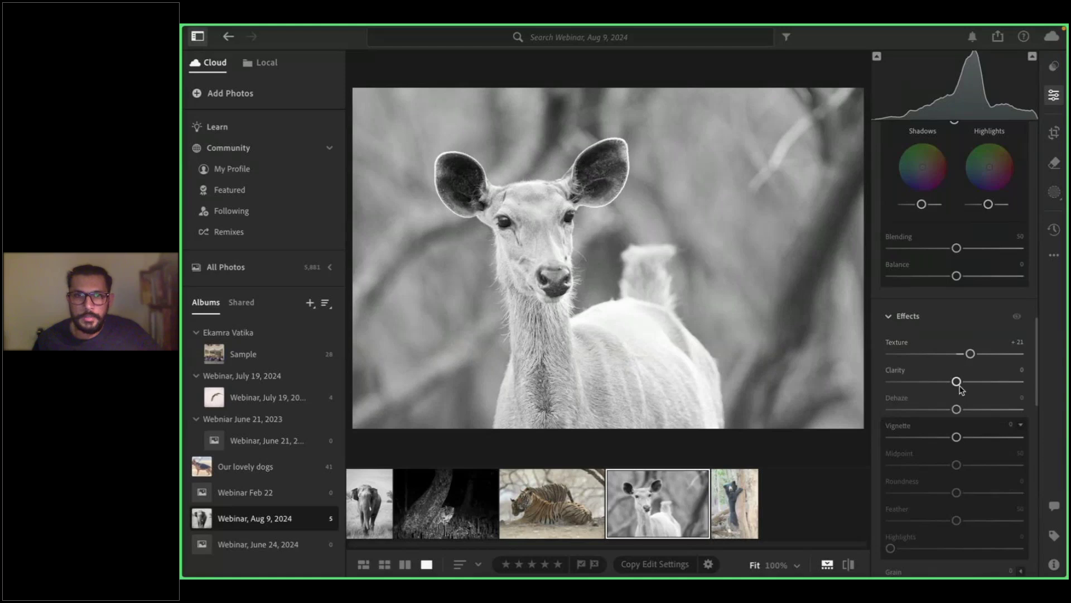
left_click_drag(956, 382, 965, 382)
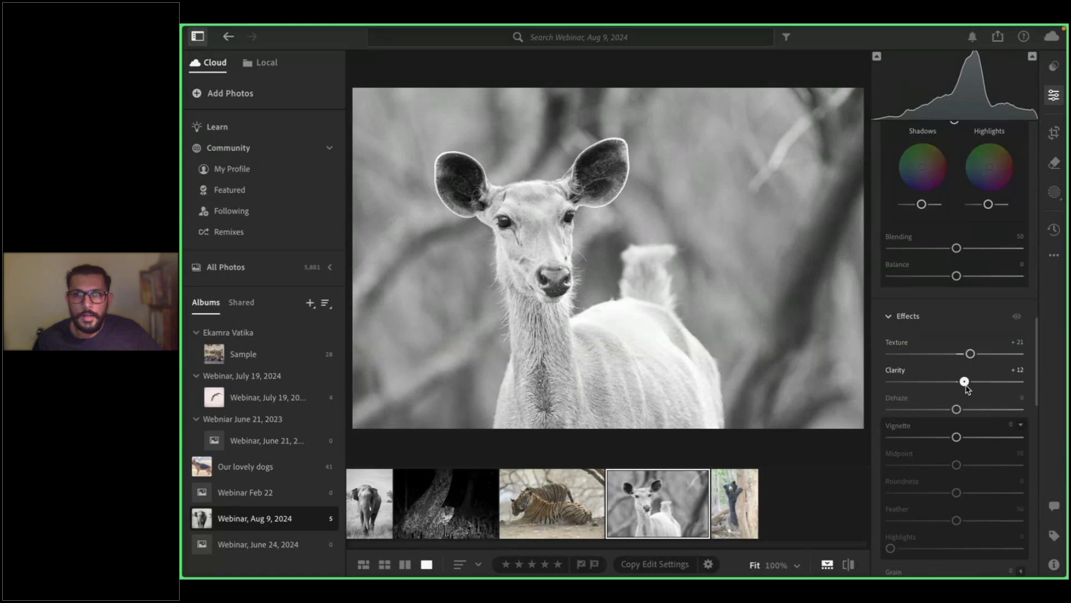
left_click_drag(965, 382, 966, 383)
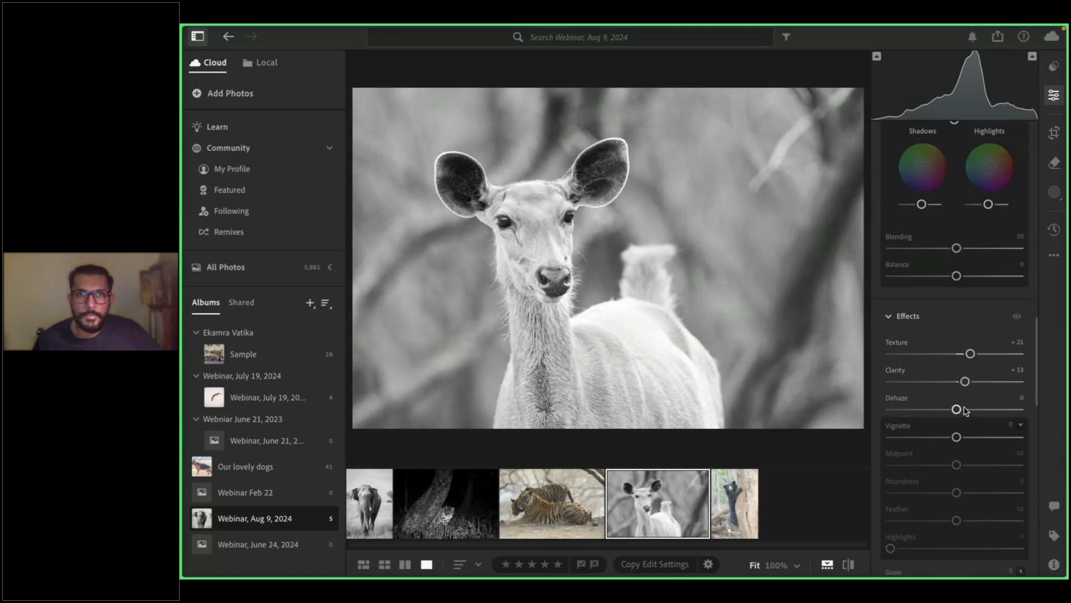
Add a vignette of -9 to the deer photo, resetting it once to judge the effect
scroll(958, 437, "down", 2)
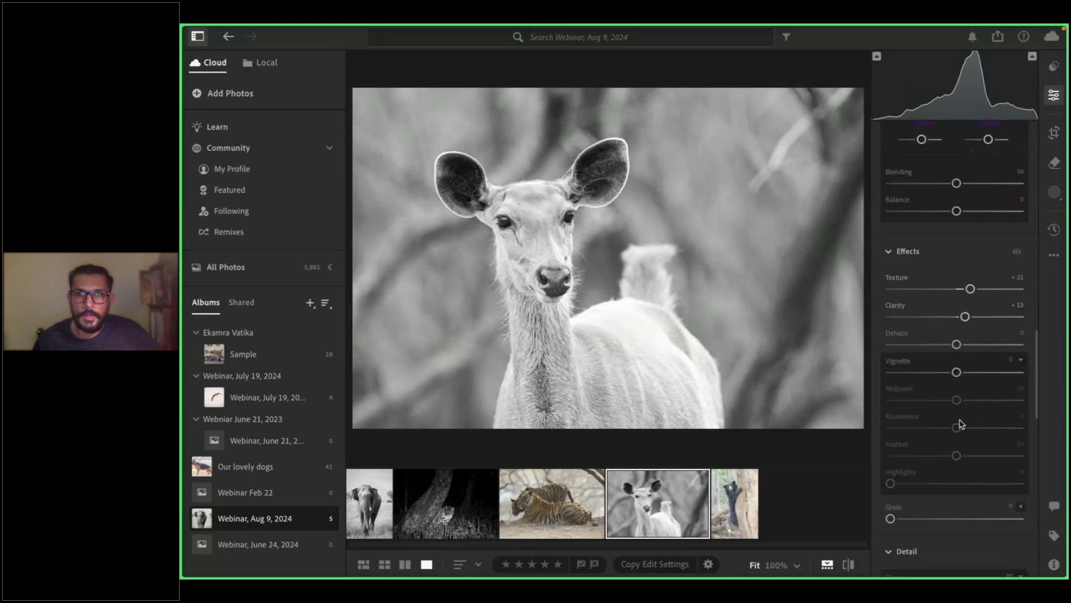
scroll(962, 425, "down", 1)
left_click_drag(956, 367, 950, 371)
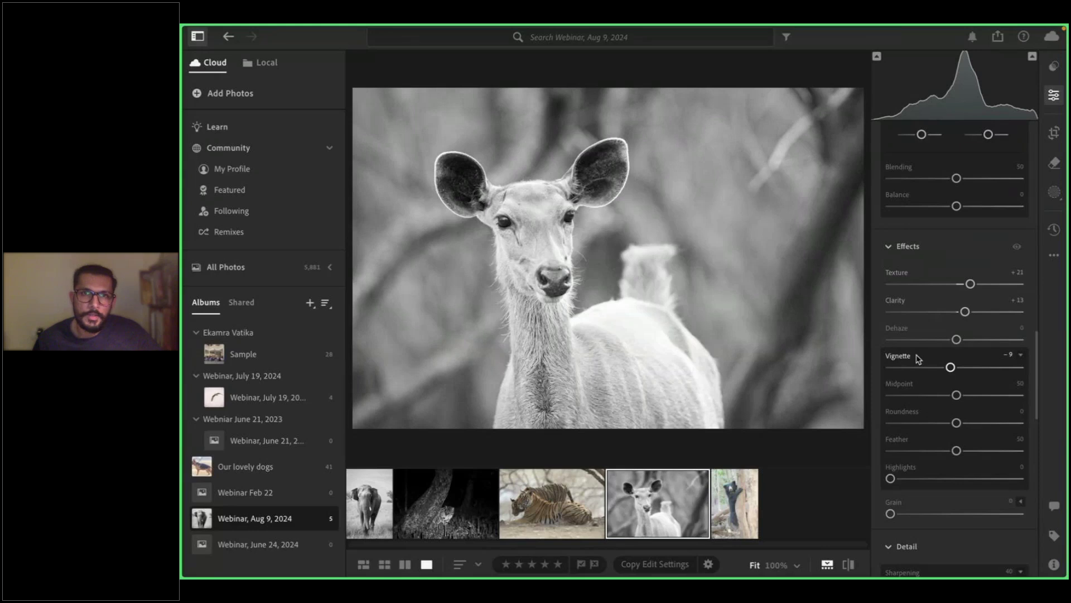
double_click(894, 359)
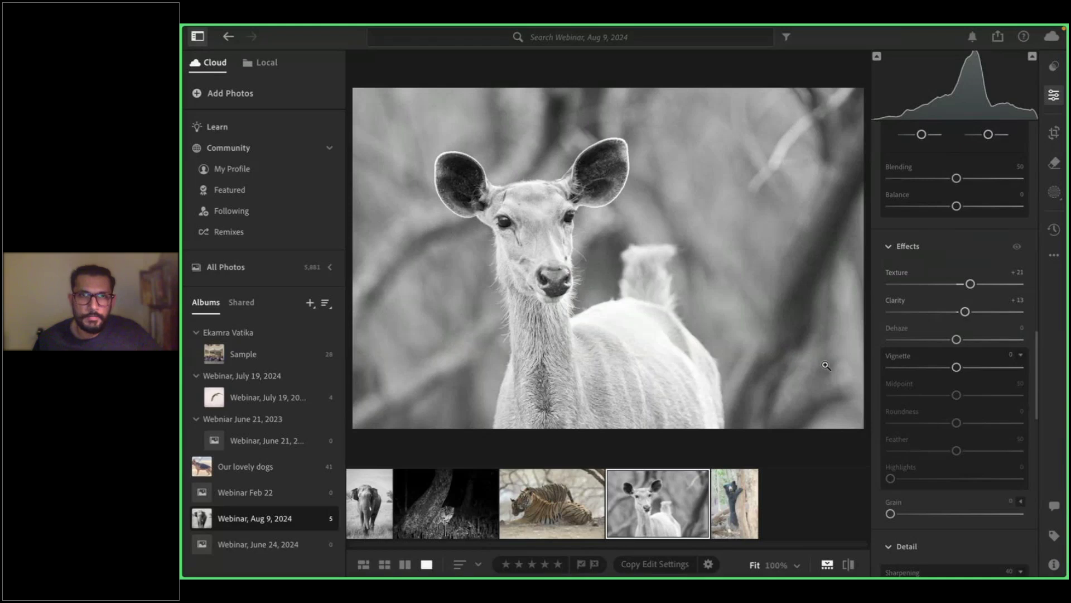
left_click_drag(957, 368, 953, 370)
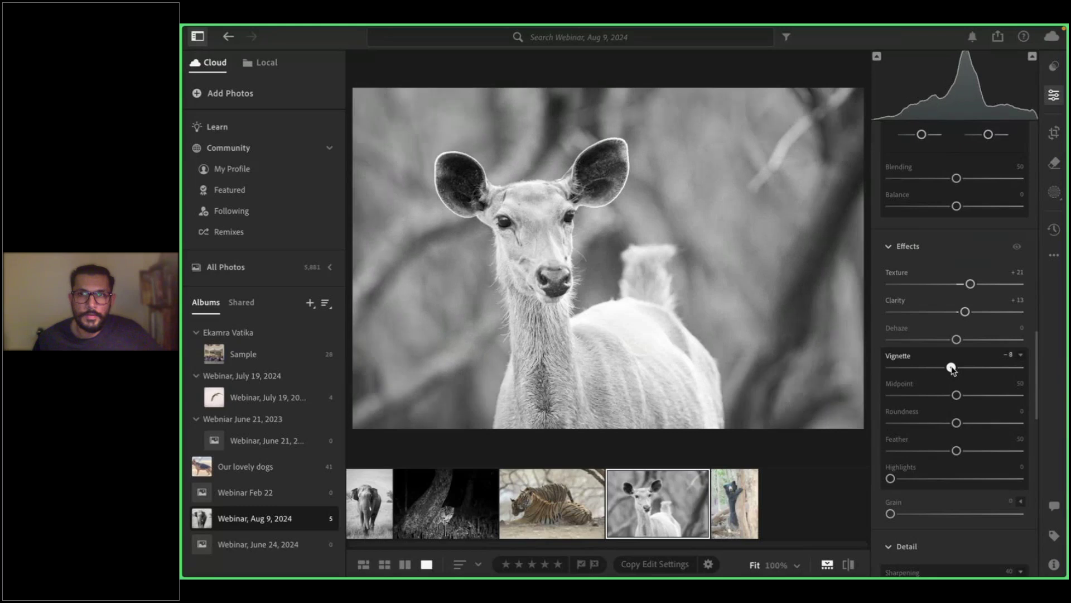
Set the deer photo's sharpening to 111 with a radius of 0.5
scroll(952, 370, "down", 3)
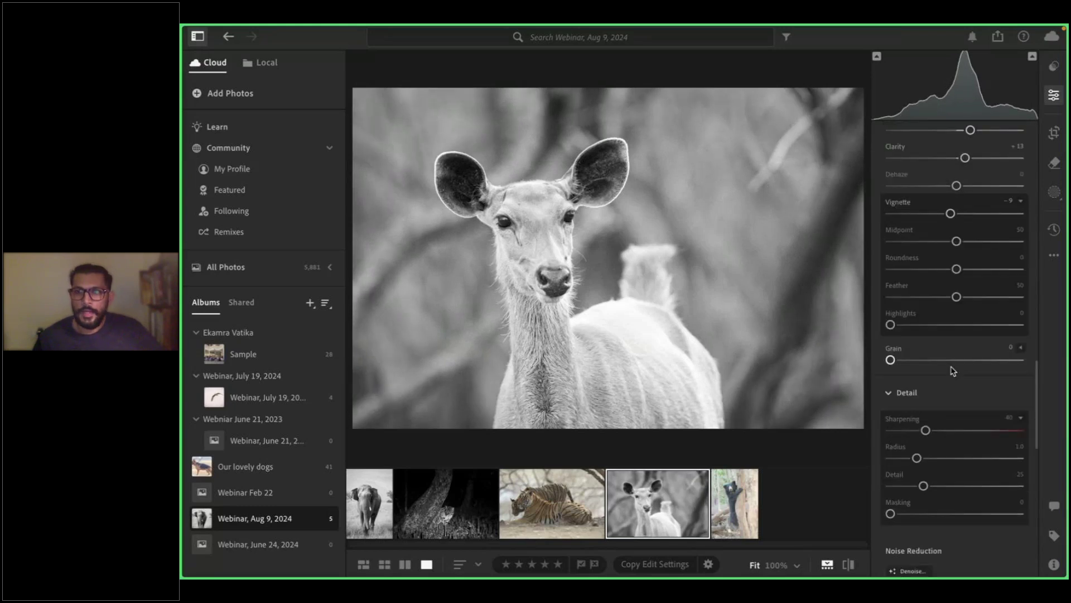
scroll(952, 370, "down", 1)
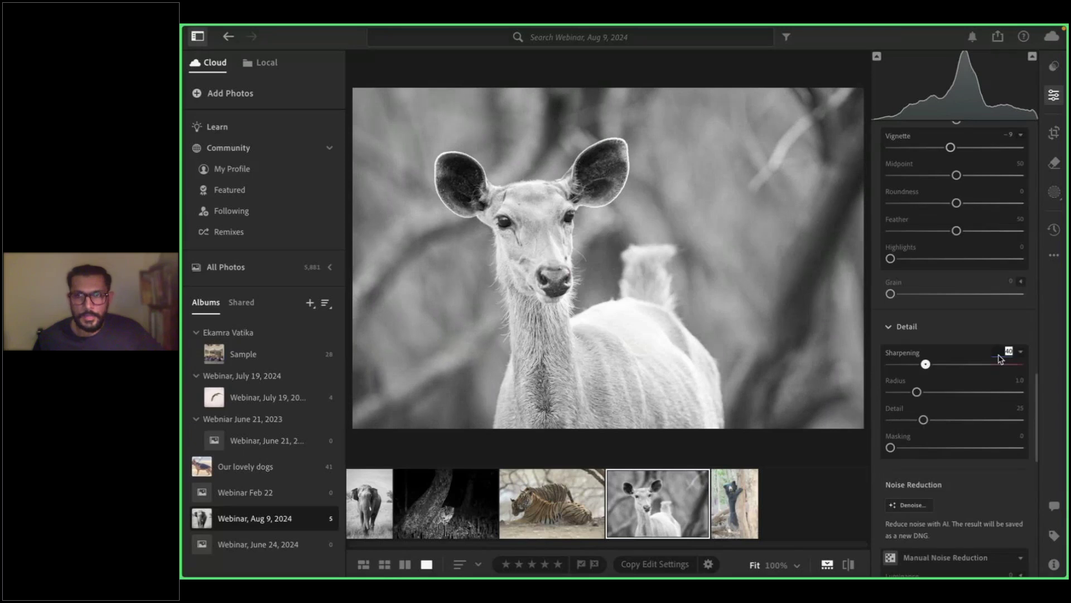
type("111")
left_click_drag(917, 391, 884, 392)
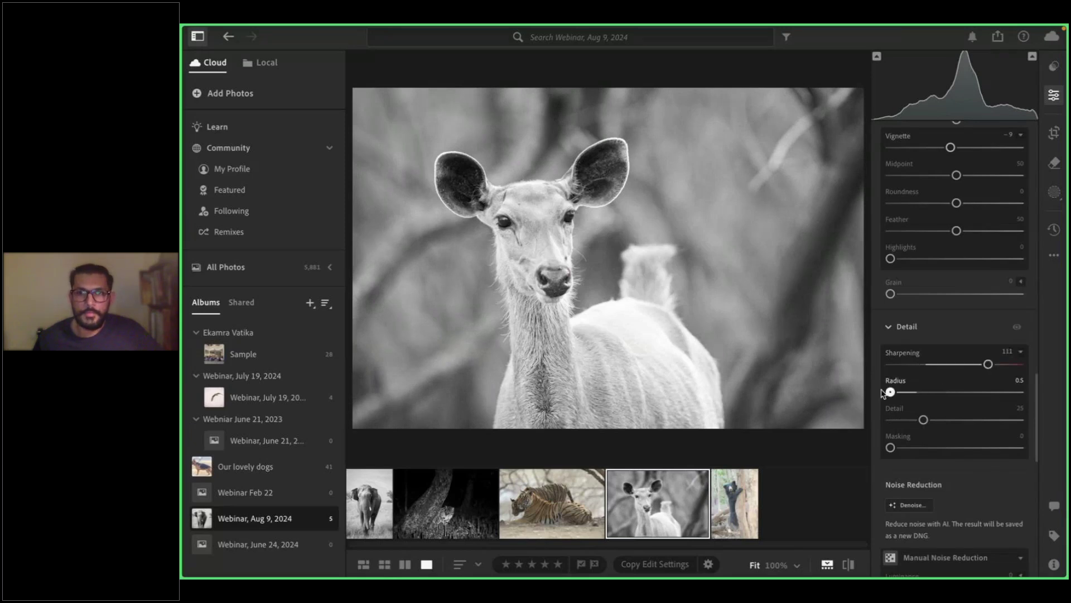
Turn on chromatic aberration removal and lens corrections for the deer photo
scroll(878, 424, "down", 3)
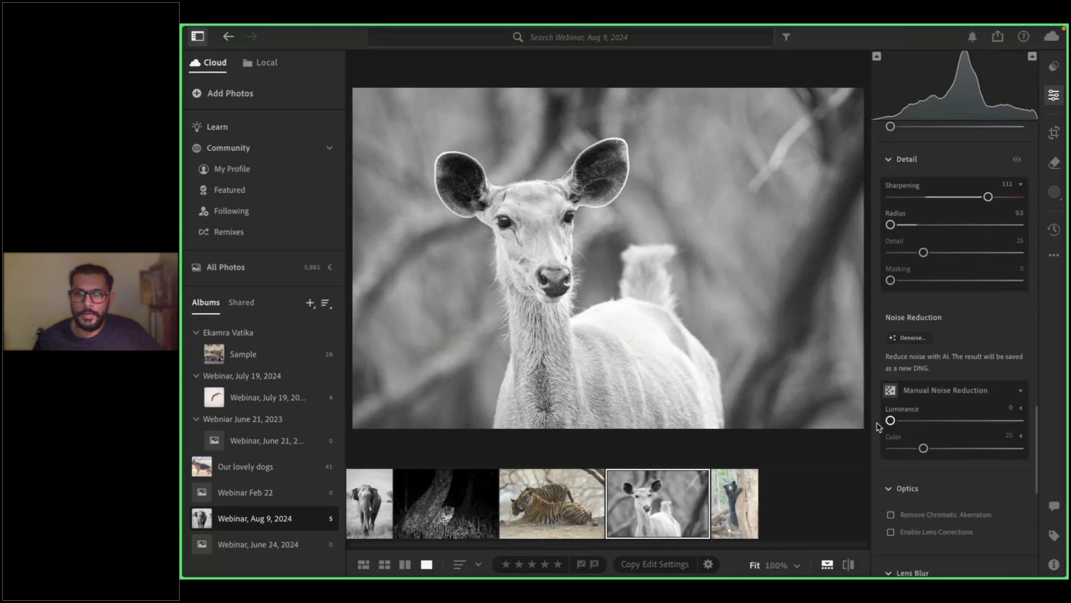
scroll(893, 461, "down", 1)
left_click(891, 458)
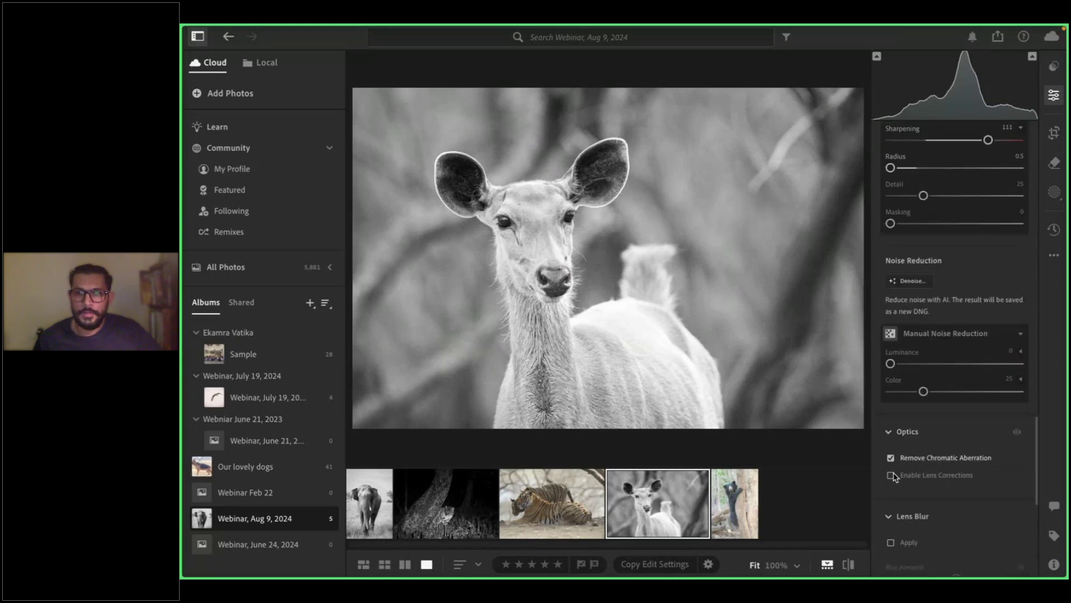
left_click(891, 475)
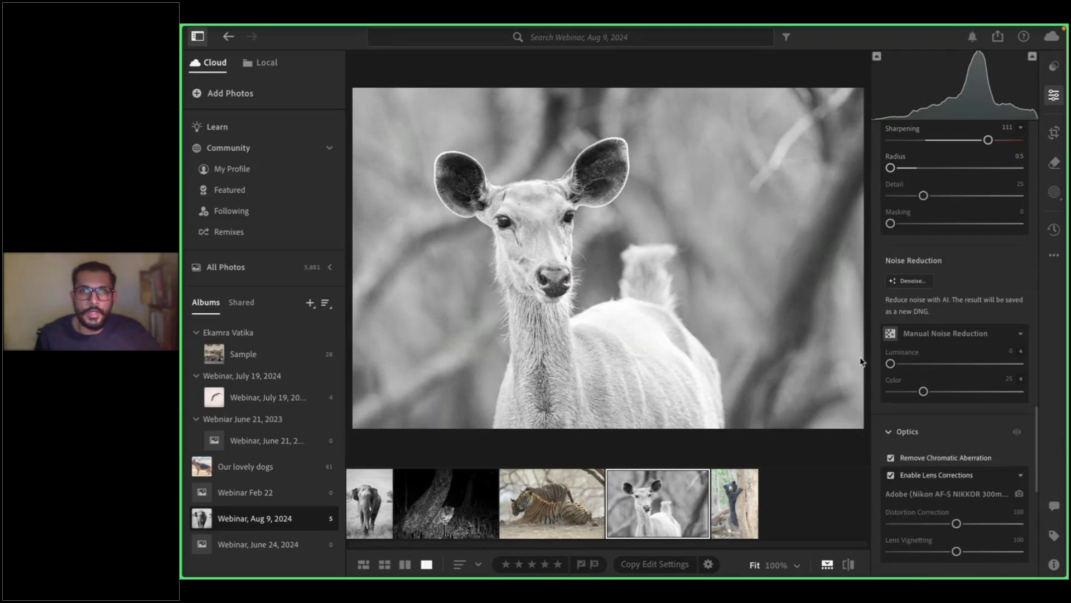
Review the edited deer photo full screen and compare it with the original
key("f")
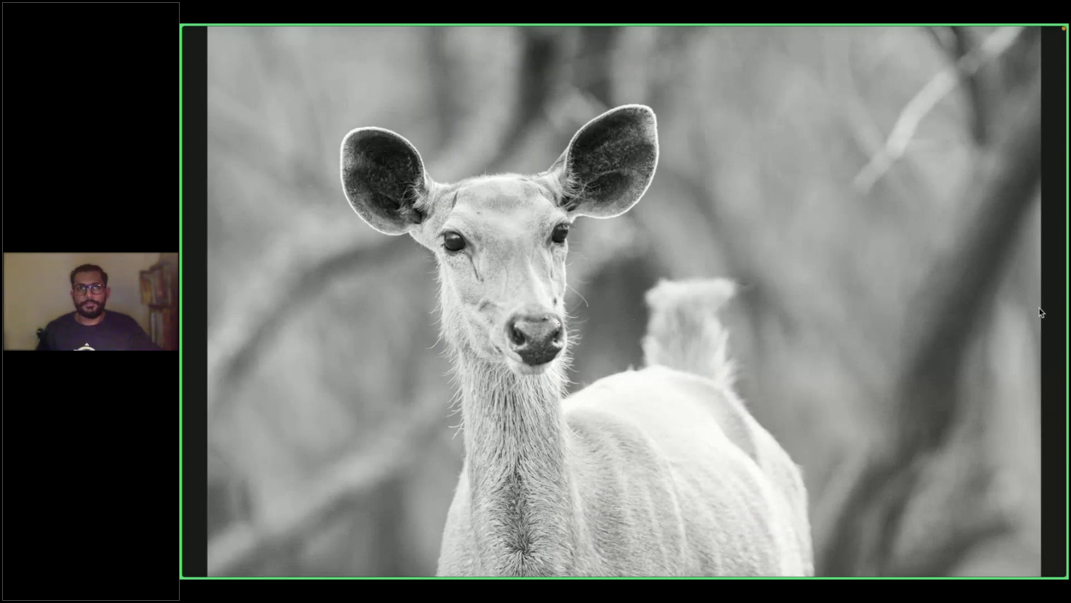
key("f")
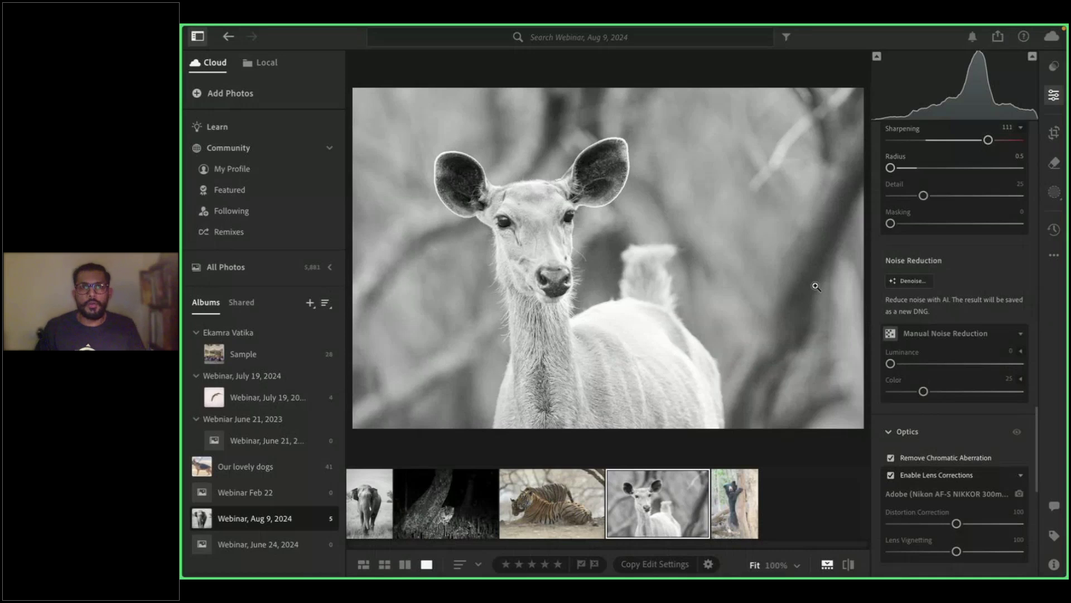
key("backslash")
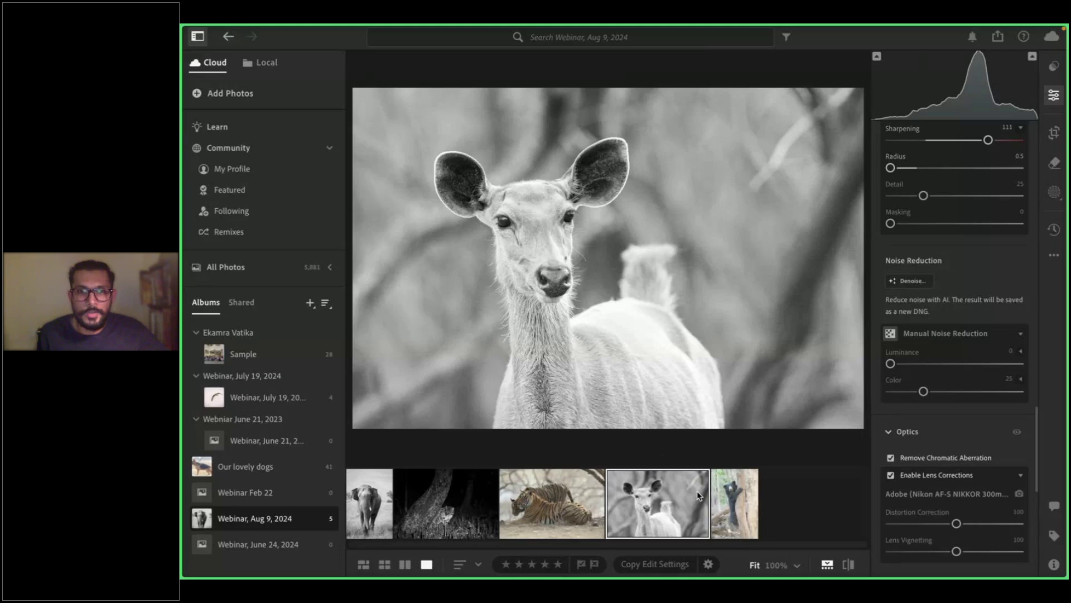
Open the bear photo and crop it slightly tighter along its left and bottom edges, keeping the bear and tree trunk in frame
left_click(577, 499)
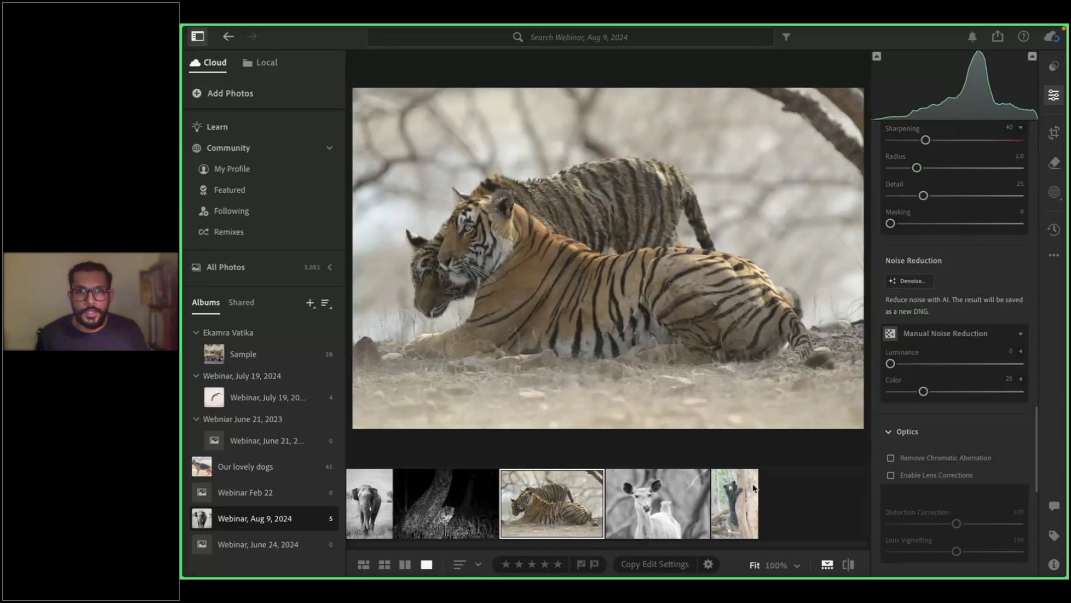
left_click(736, 496)
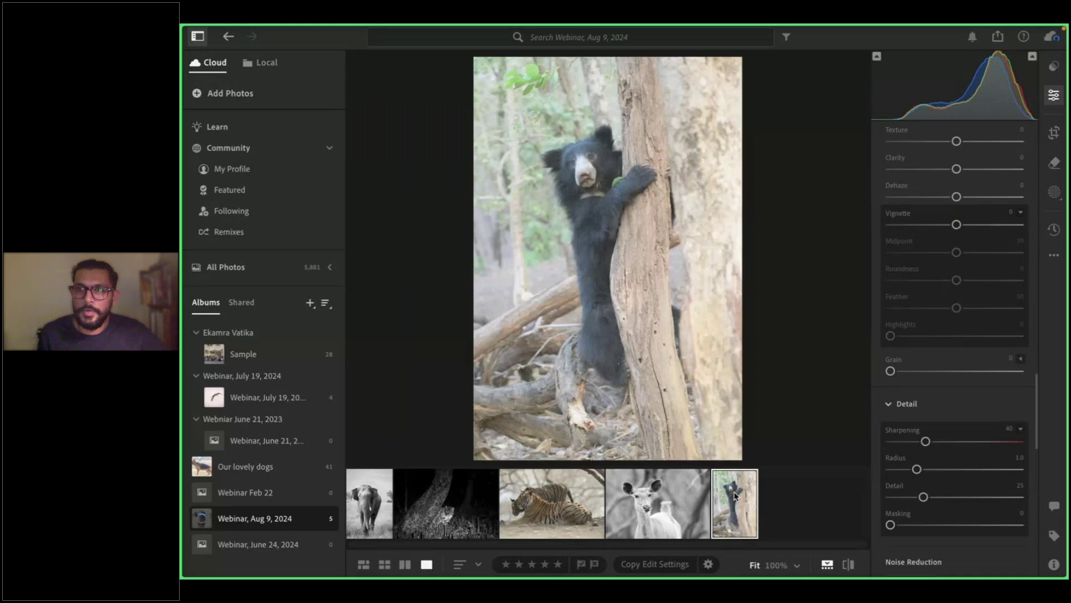
left_click(1052, 137)
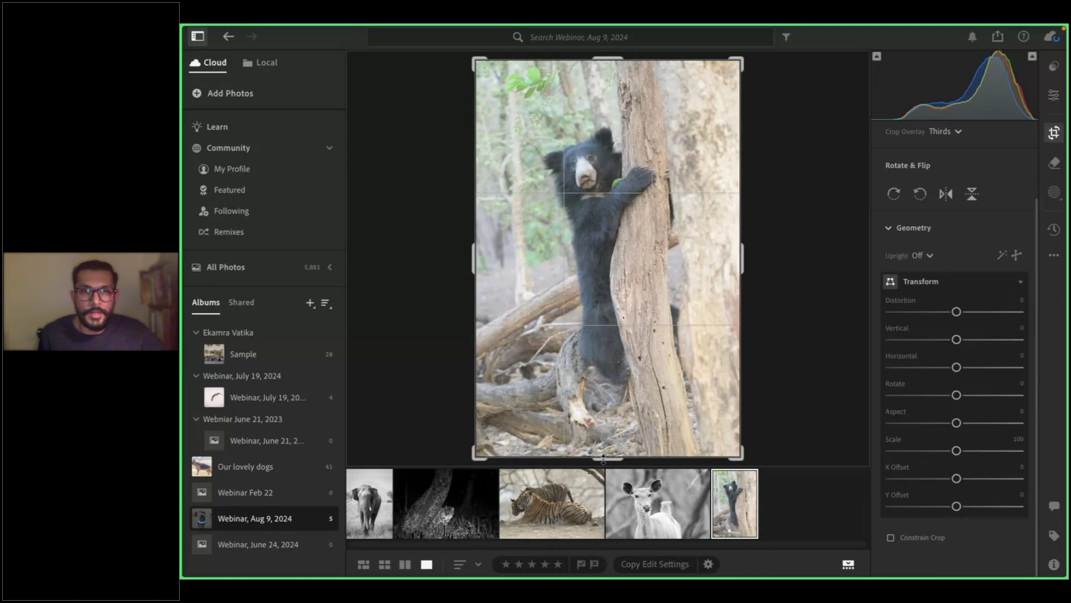
left_click_drag(476, 454, 484, 437)
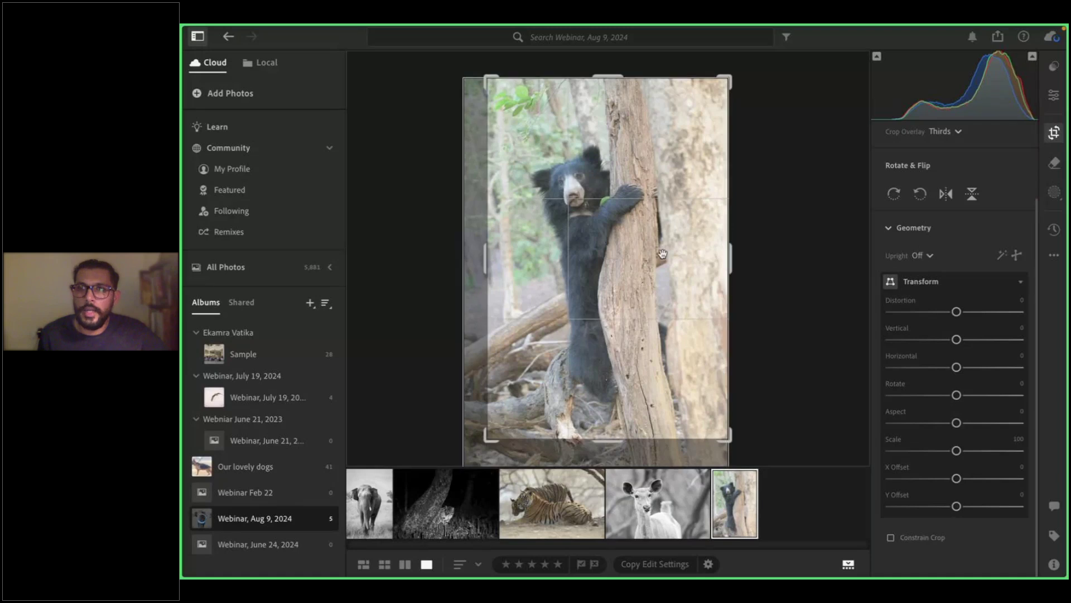
Apply the crop and convert the bear photo to black and white
left_click(1053, 96)
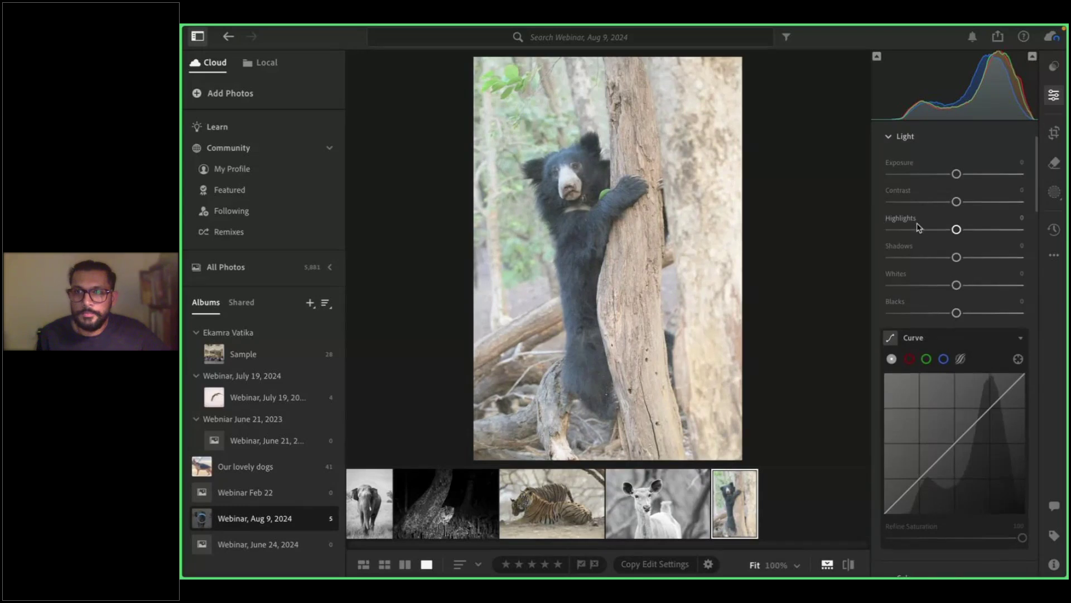
scroll(919, 235, "up", 3)
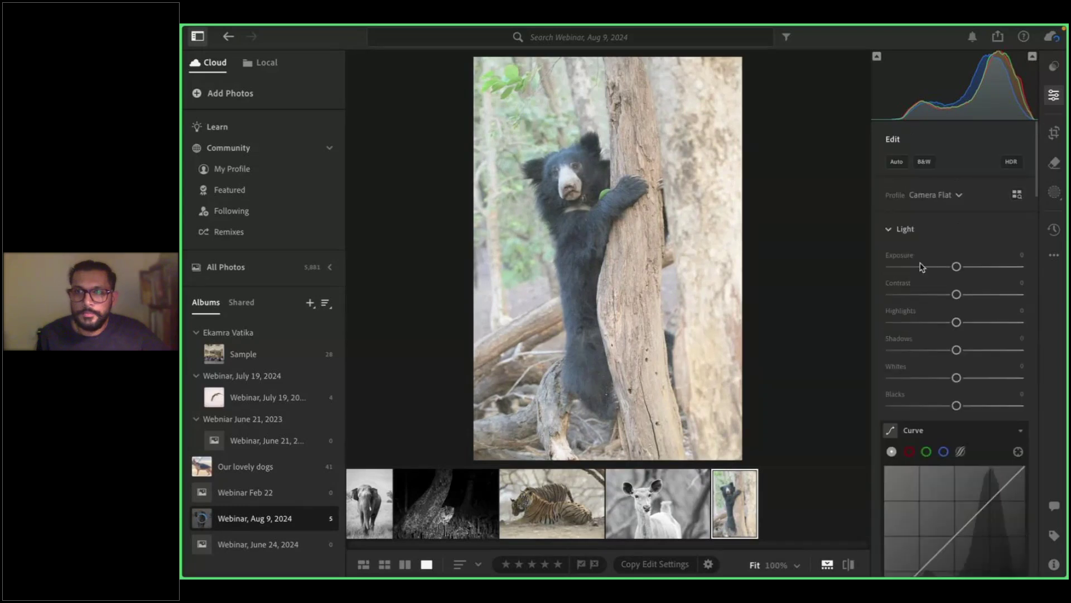
left_click(924, 161)
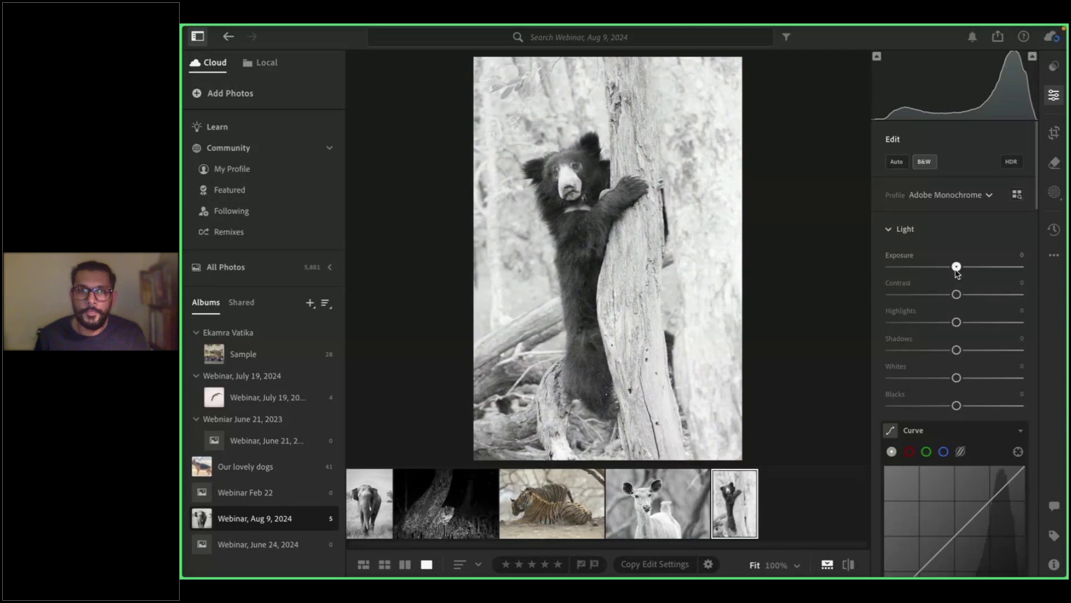
Set the bear photo's exposure to -0.70 and its contrast to +36
left_click_drag(956, 270, 948, 271)
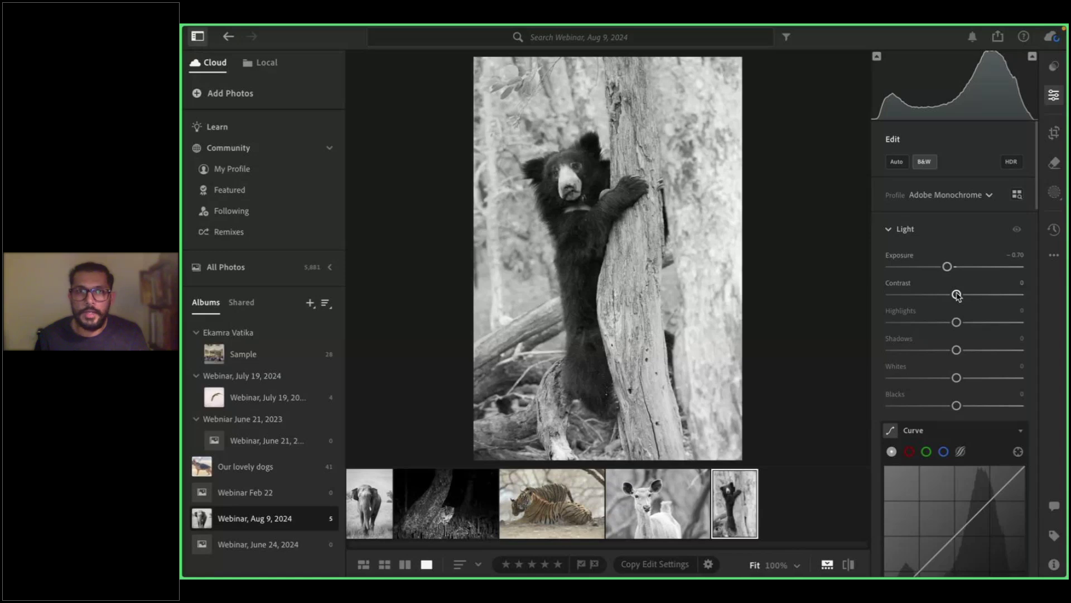
left_click_drag(957, 295, 967, 296)
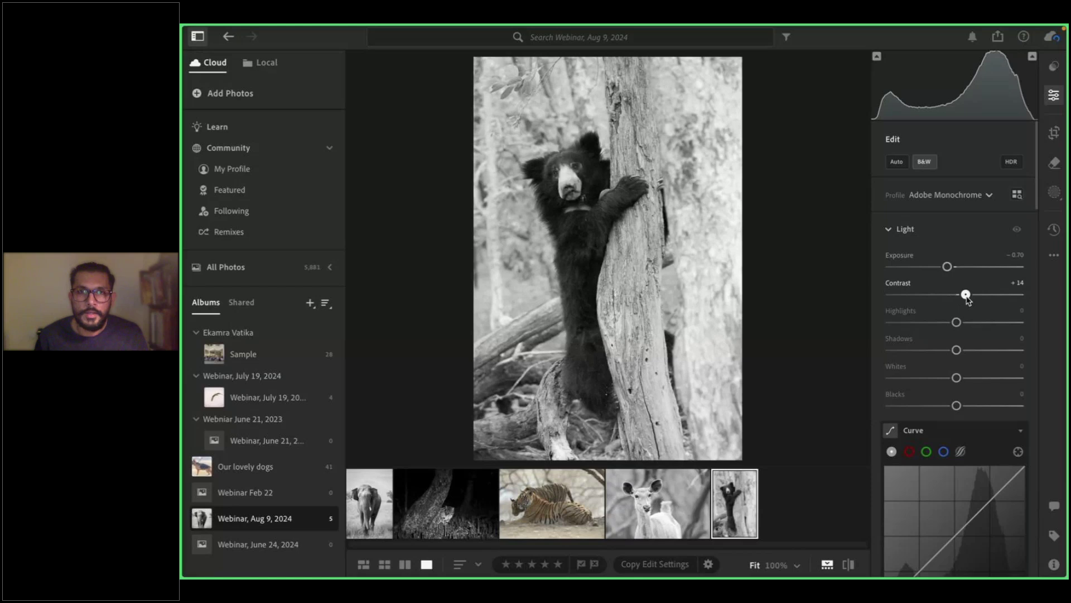
left_click_drag(967, 297, 983, 303)
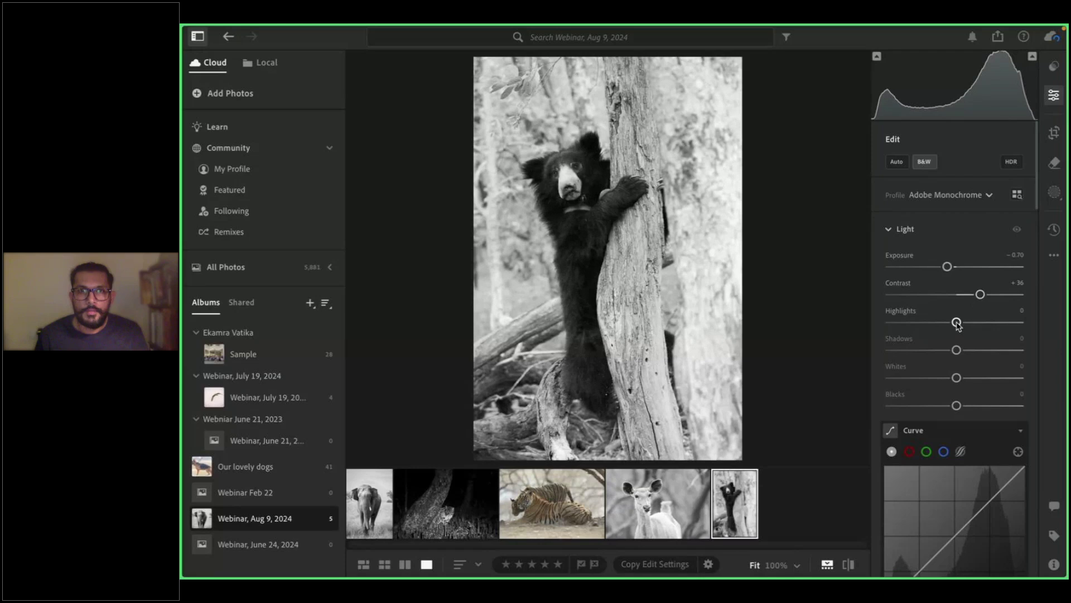
Set the bear photo's highlights to -36, shadows to +45, whites to +30 and blacks to -15
left_click_drag(957, 325, 933, 321)
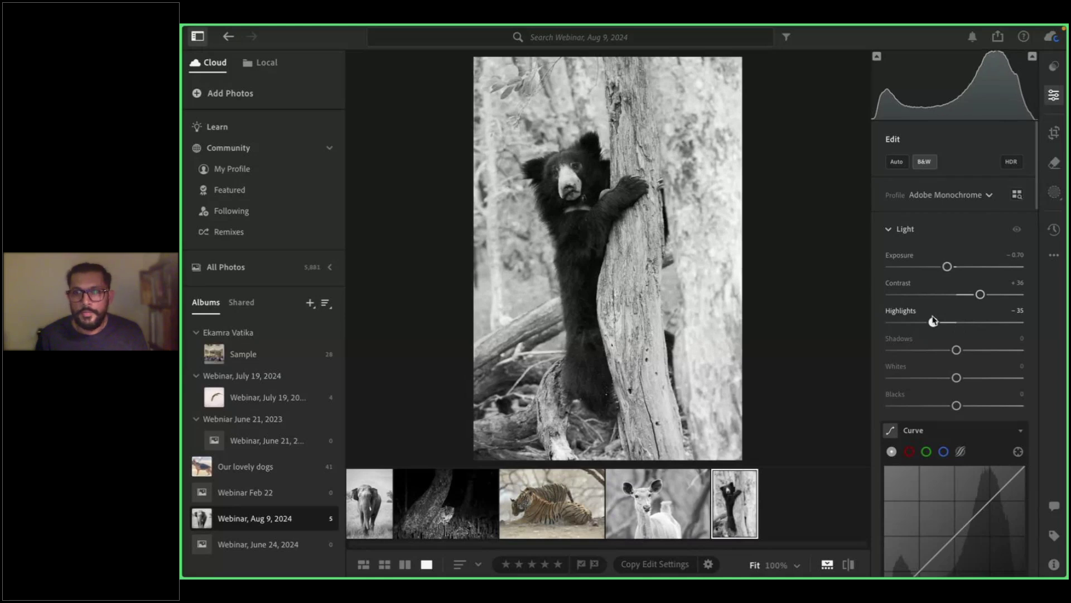
left_click_drag(934, 321, 986, 348)
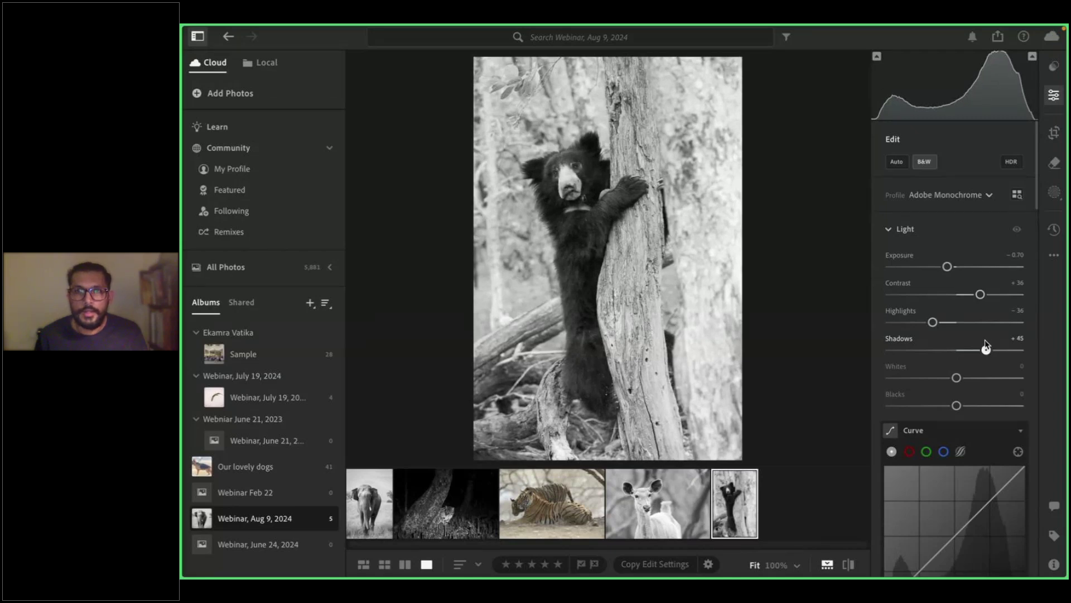
left_click_drag(961, 379, 947, 406)
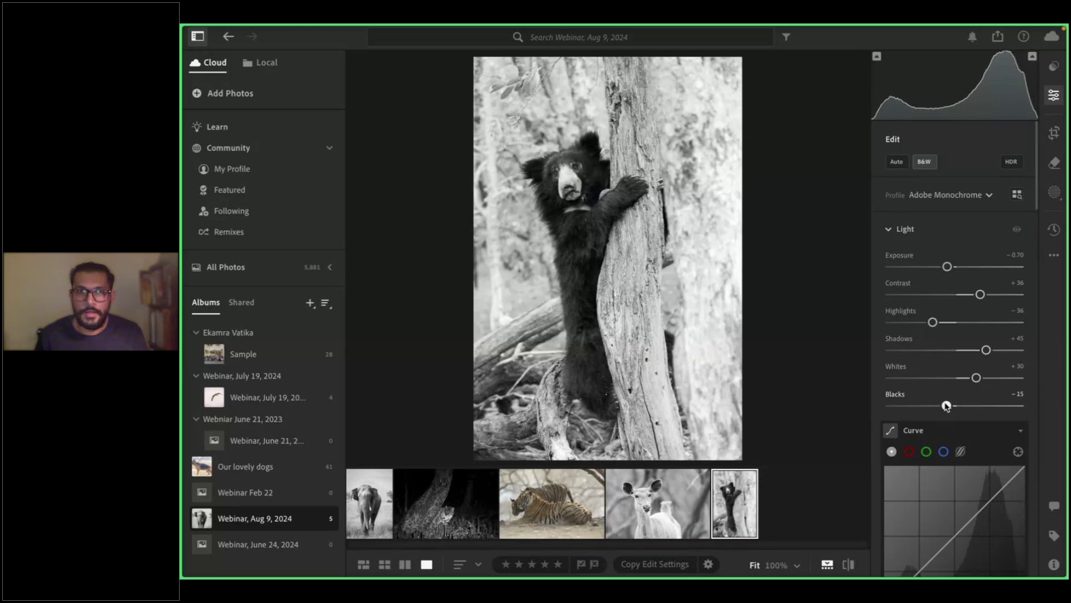
Tint the bear photo's midtones slightly toward warm yellow-orange with color grading
scroll(943, 405, "down", 10)
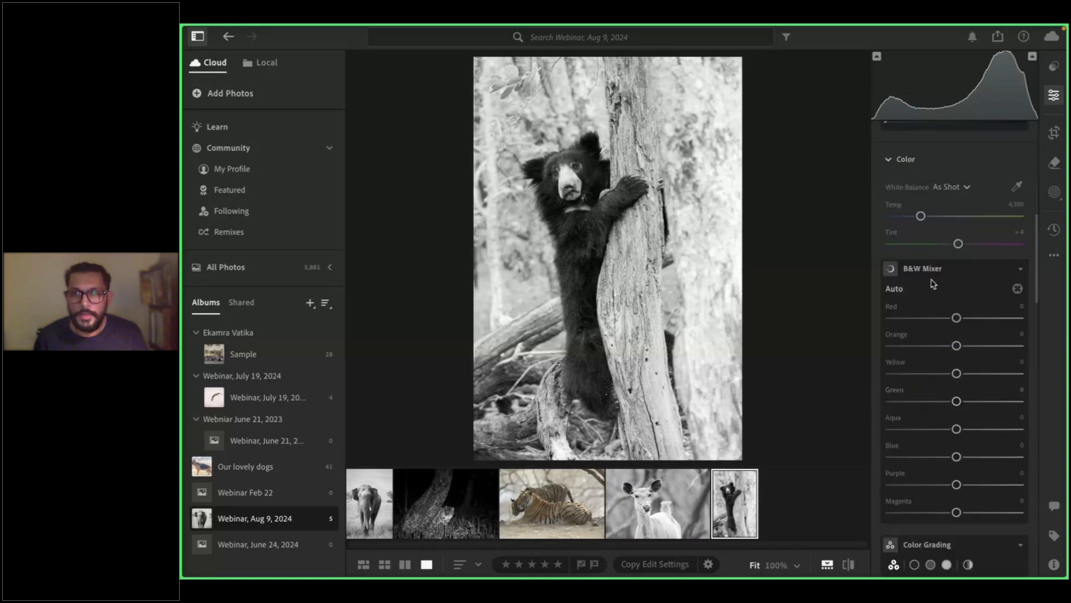
scroll(943, 301, "down", 6)
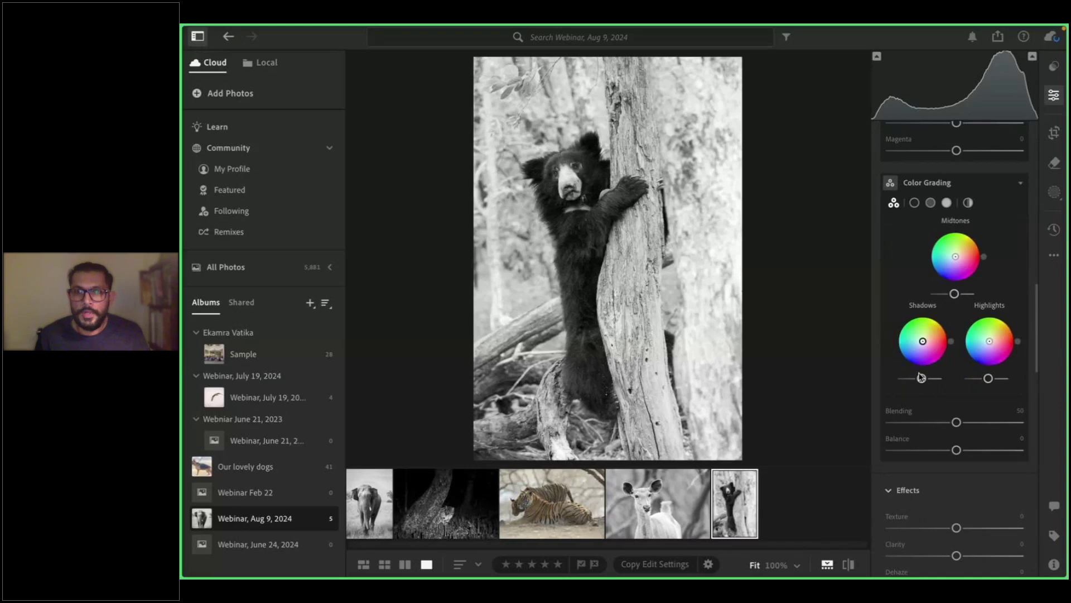
mouse_move(957, 257)
left_click_drag(957, 256, 960, 255)
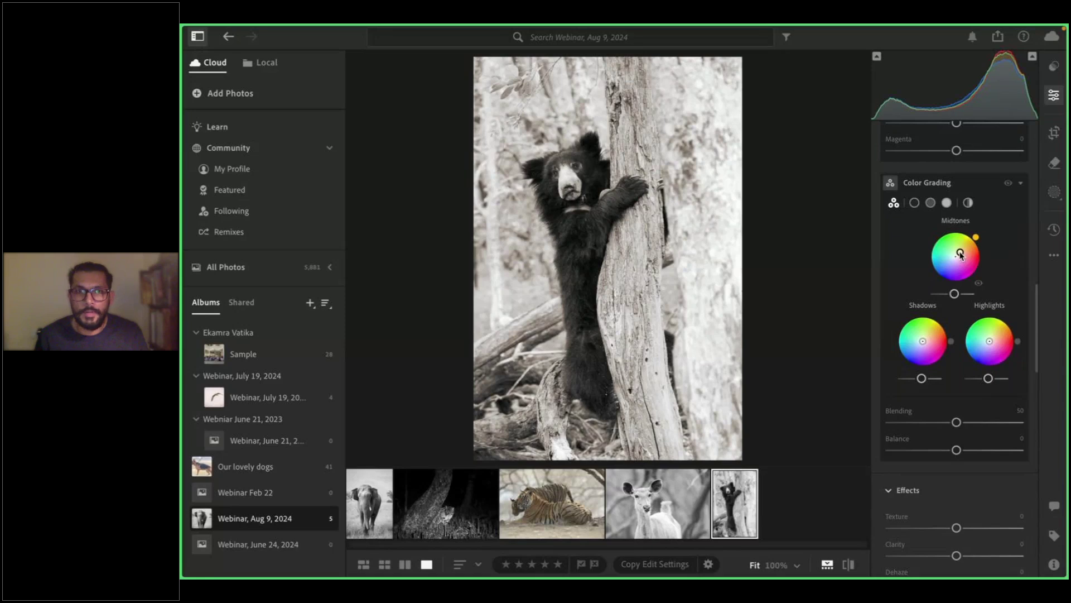
Set the bear photo's texture to +22, clarity to +13 and vignette to -11
scroll(916, 395, "down", 3)
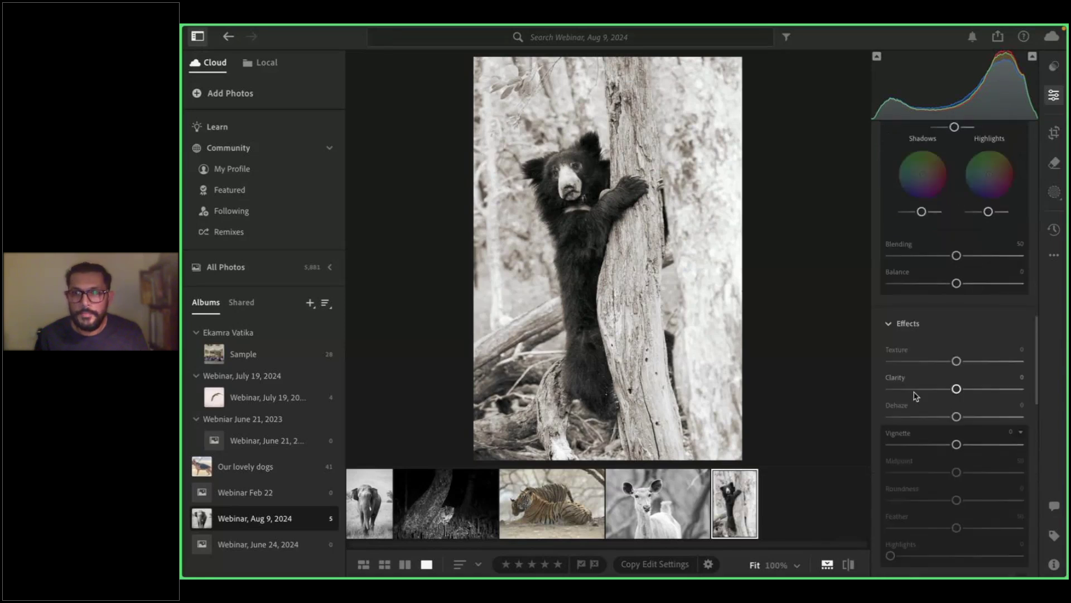
scroll(967, 318, "down", 1)
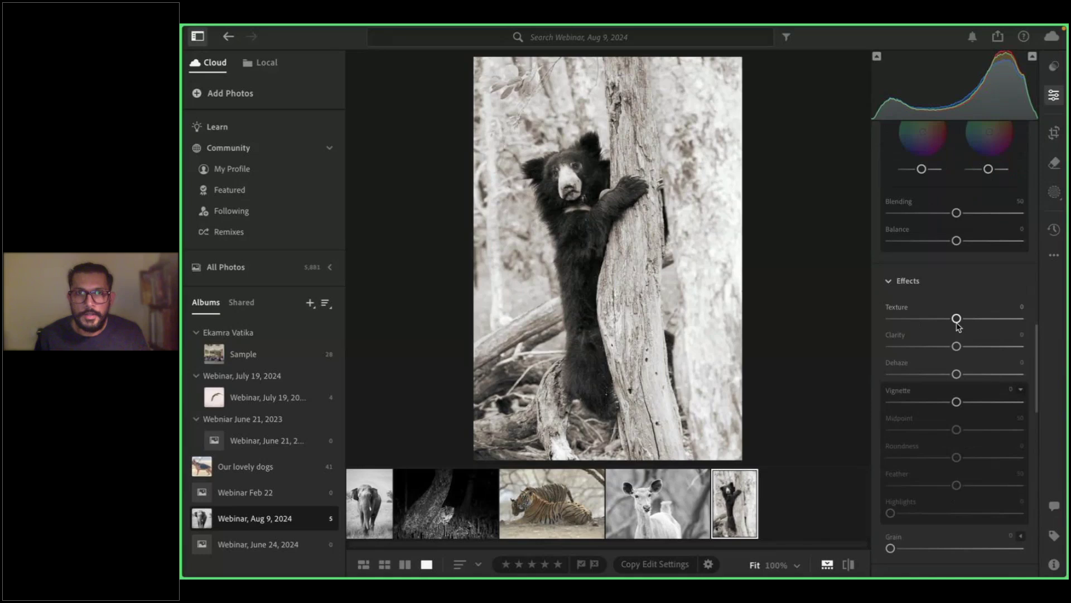
left_click_drag(957, 323, 970, 349)
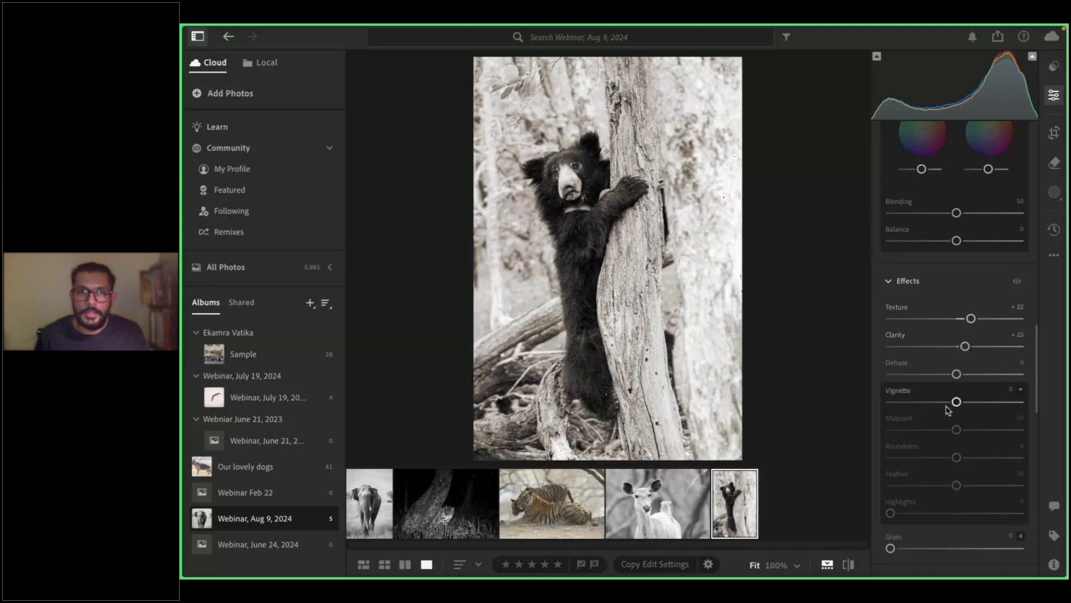
left_click_drag(953, 406, 947, 405)
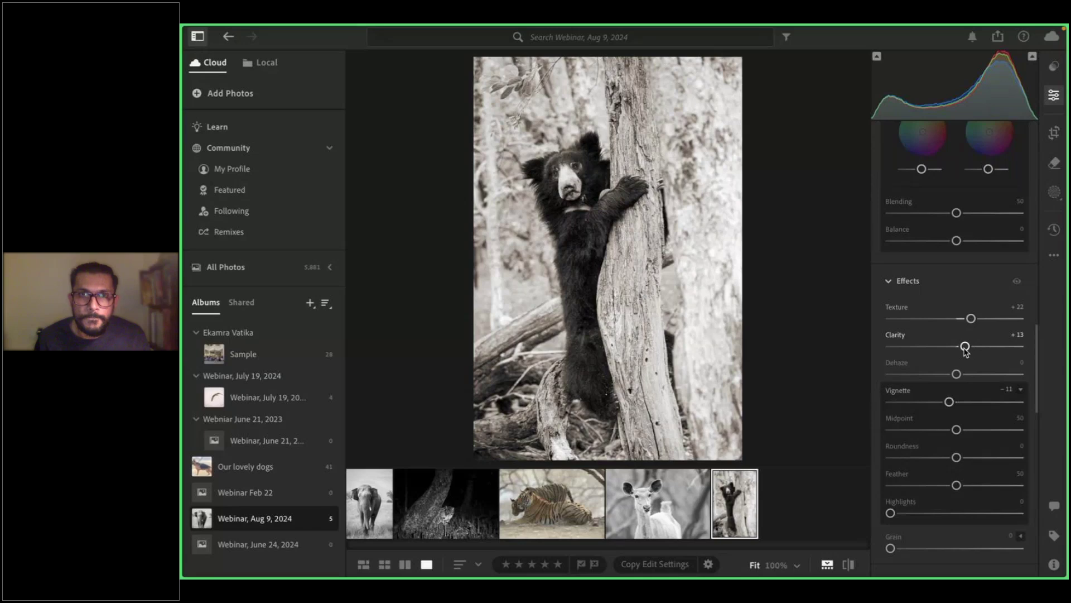
Inspect the bear's face and fur up close and set the blacks to -7
left_click(585, 176)
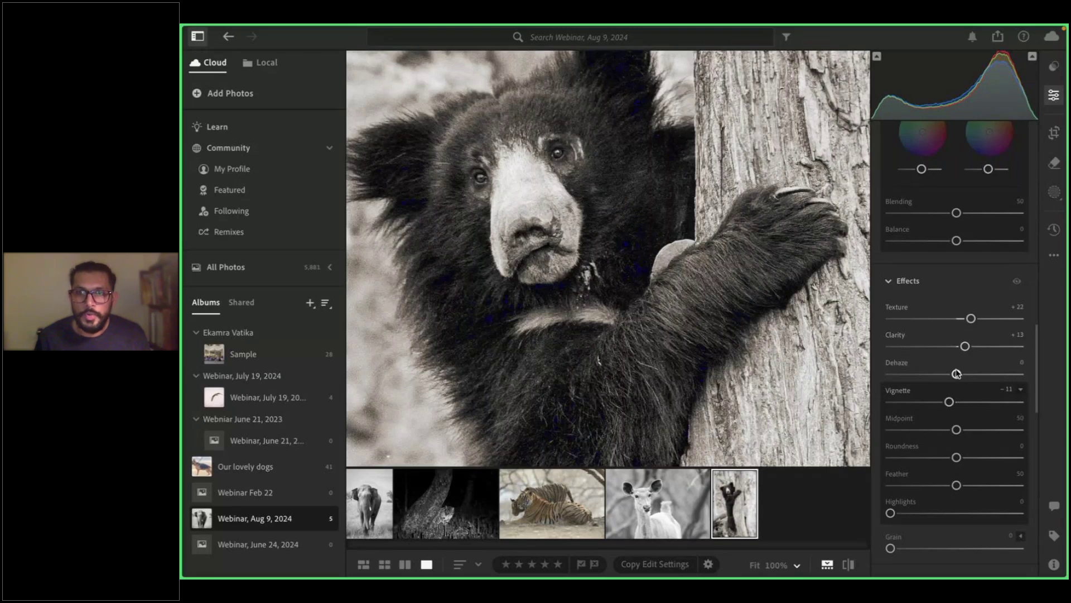
scroll(949, 346, "up", 10)
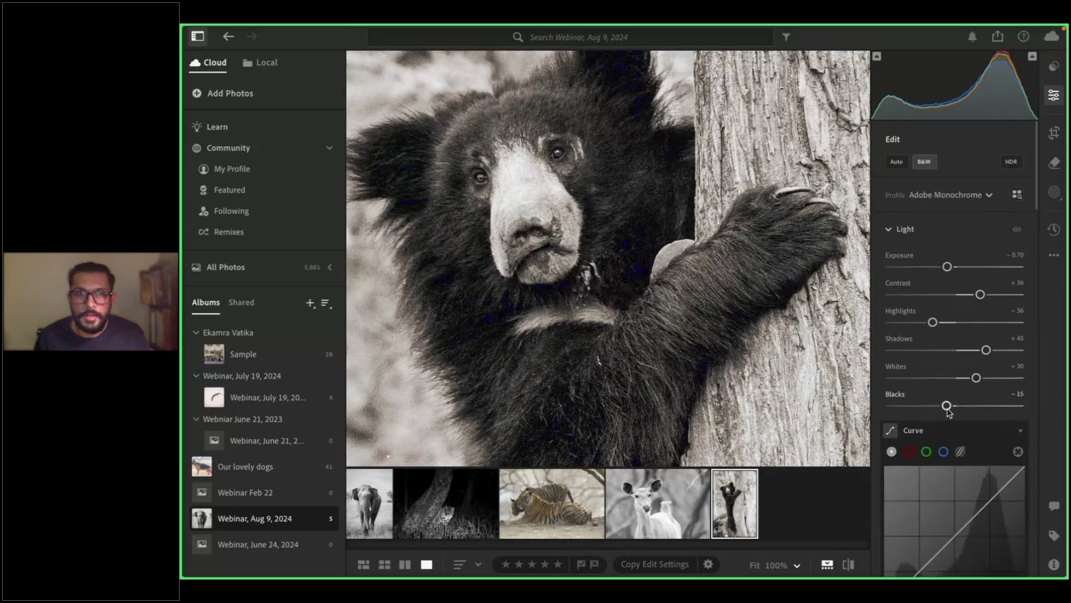
left_click_drag(947, 406, 954, 413)
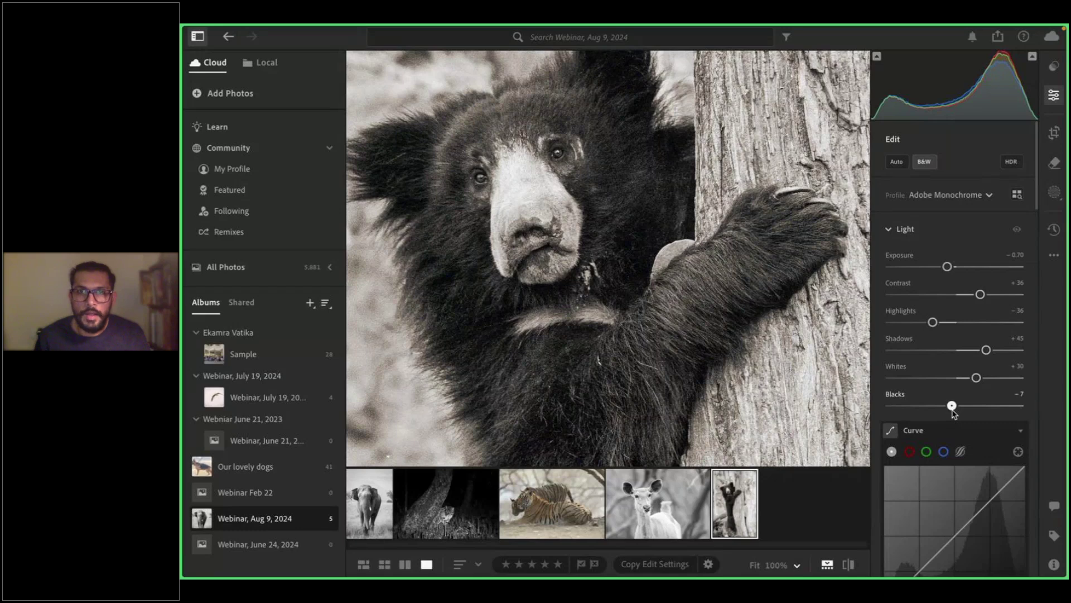
left_click(677, 233)
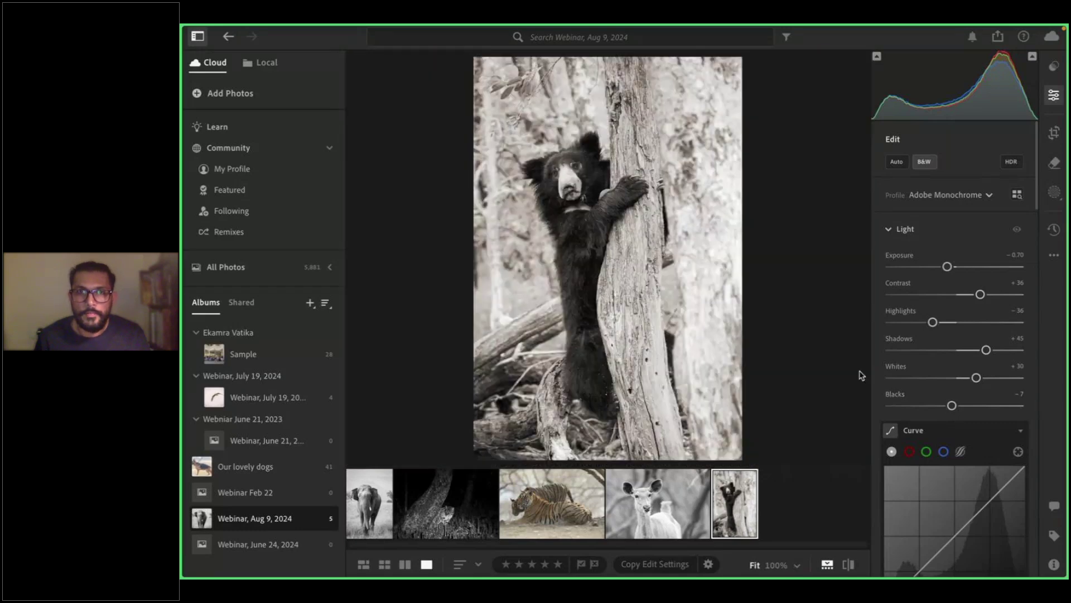
Set the bear photo's sharpening to 111 with a radius of 0.5
scroll(969, 401, "down", 1)
scroll(969, 402, "down", 5)
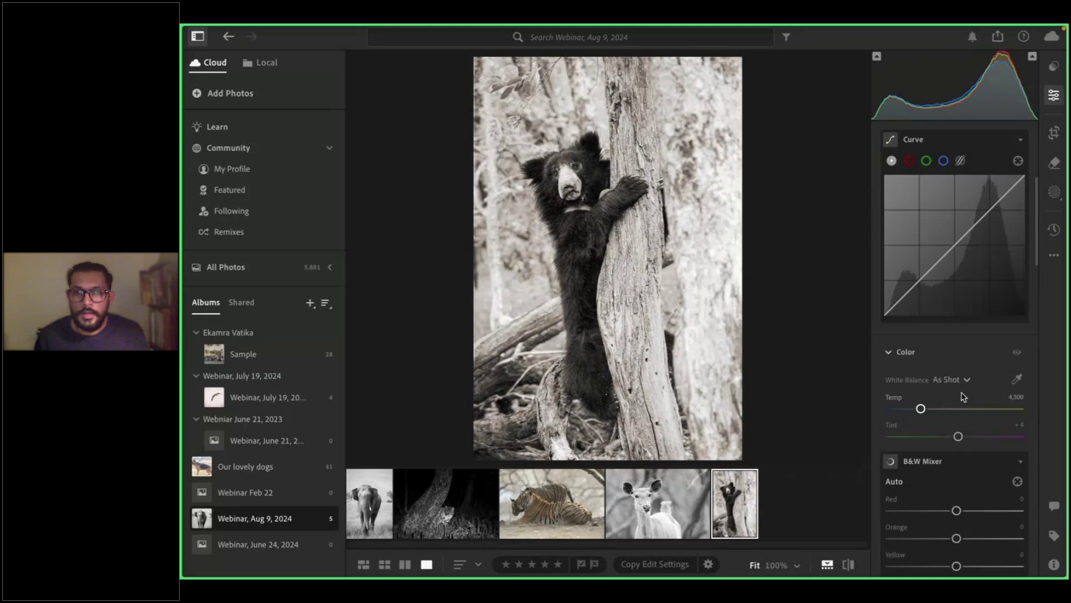
scroll(964, 396, "down", 7)
scroll(943, 396, "down", 5)
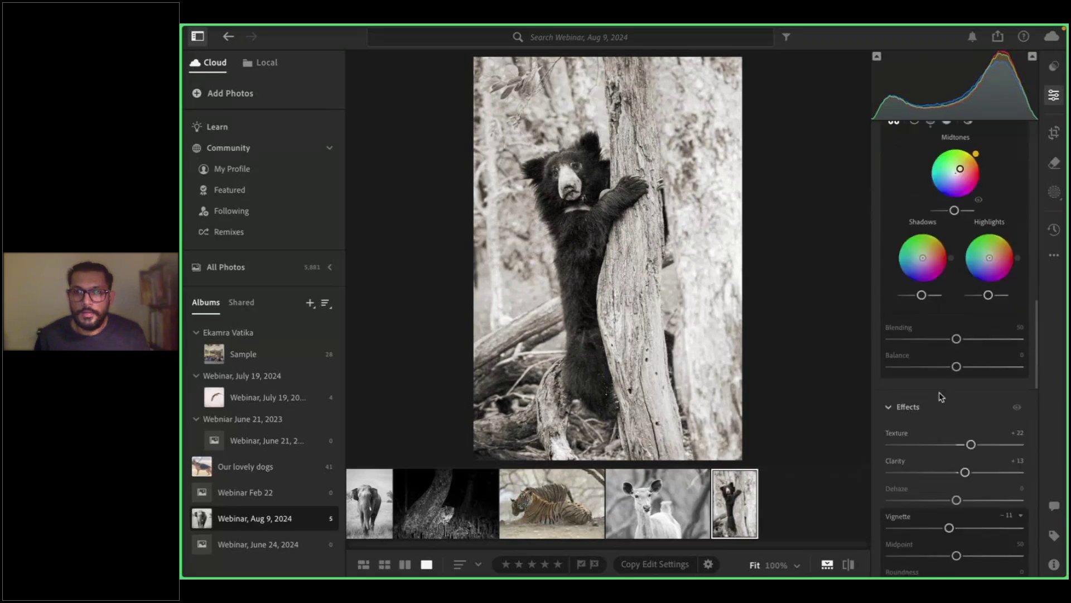
scroll(942, 396, "down", 3)
scroll(940, 399, "down", 2)
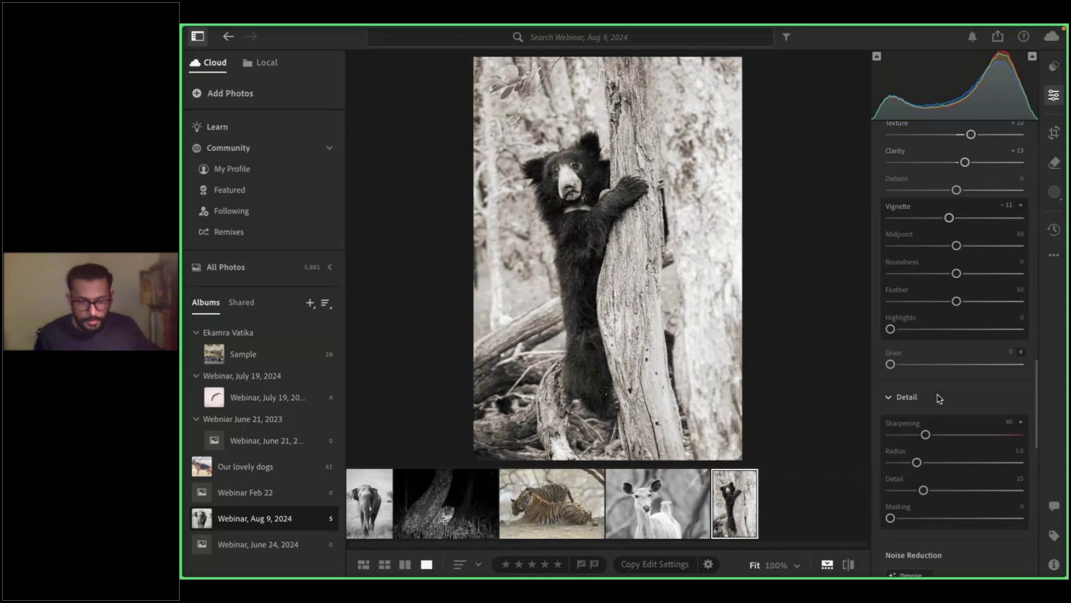
scroll(982, 394, "down", 1)
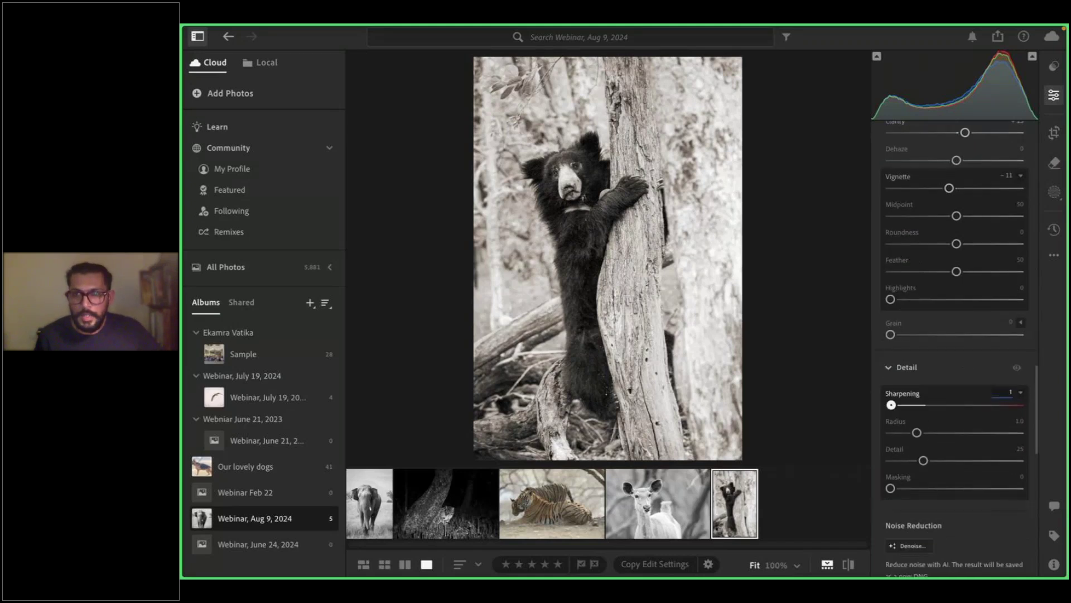
left_click(988, 404)
left_click_drag(917, 432, 860, 435)
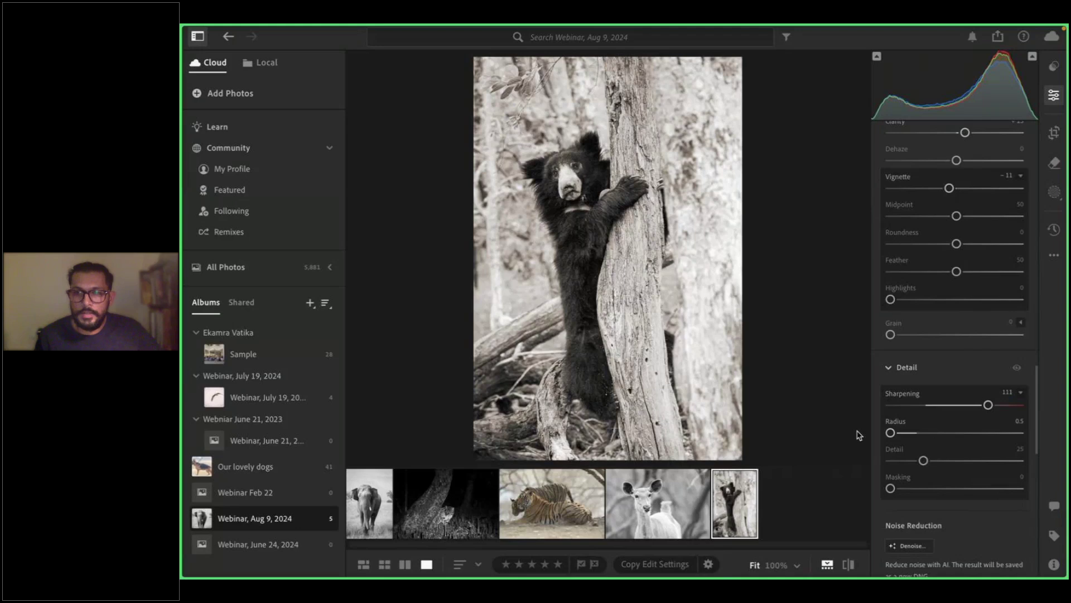
Remove chromatic aberration and enable lens corrections for the bear photo
scroll(882, 444, "down", 2)
scroll(884, 457, "down", 2)
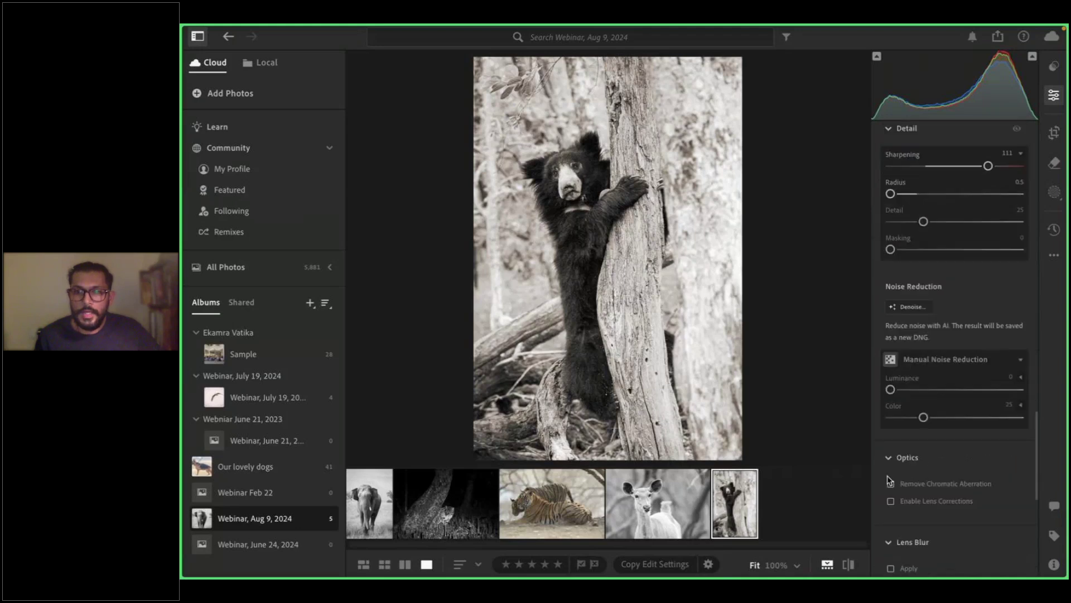
left_click(891, 483)
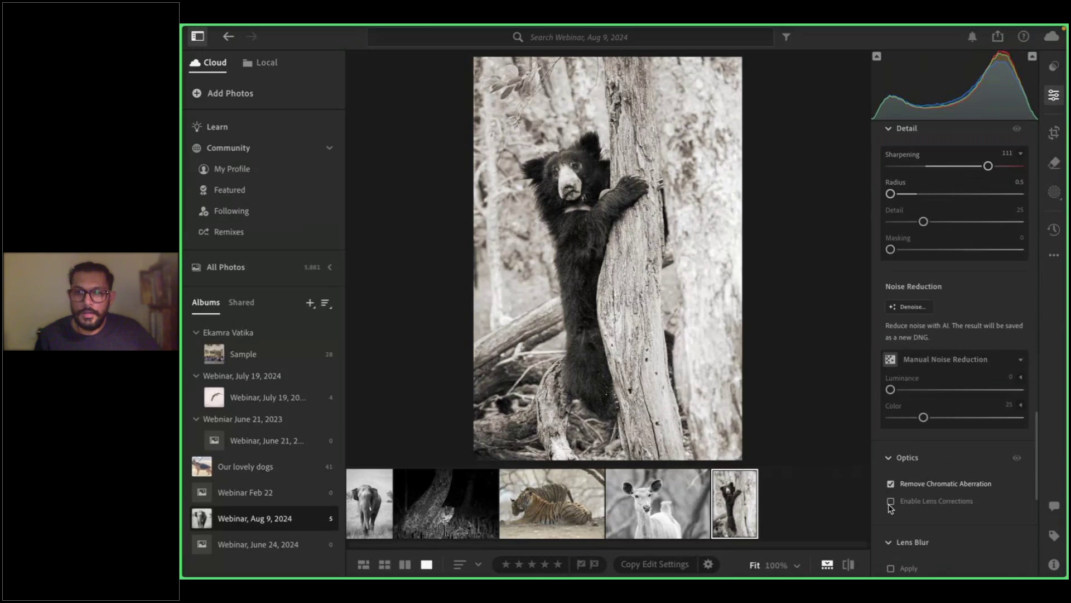
left_click(890, 502)
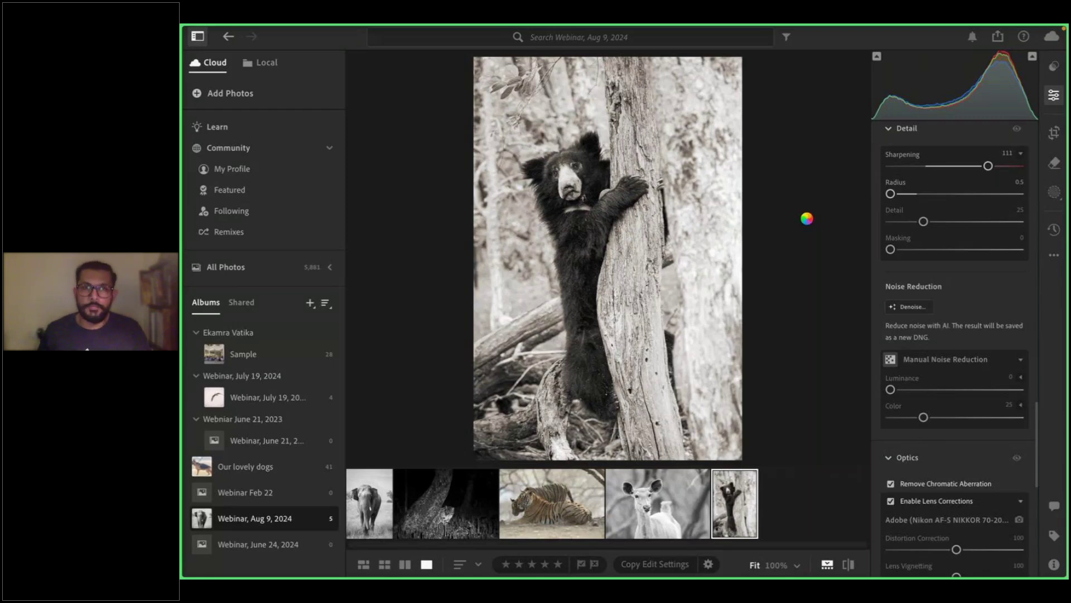
Review the edited bear photo full screen and compare it with the unedited original
key("f")
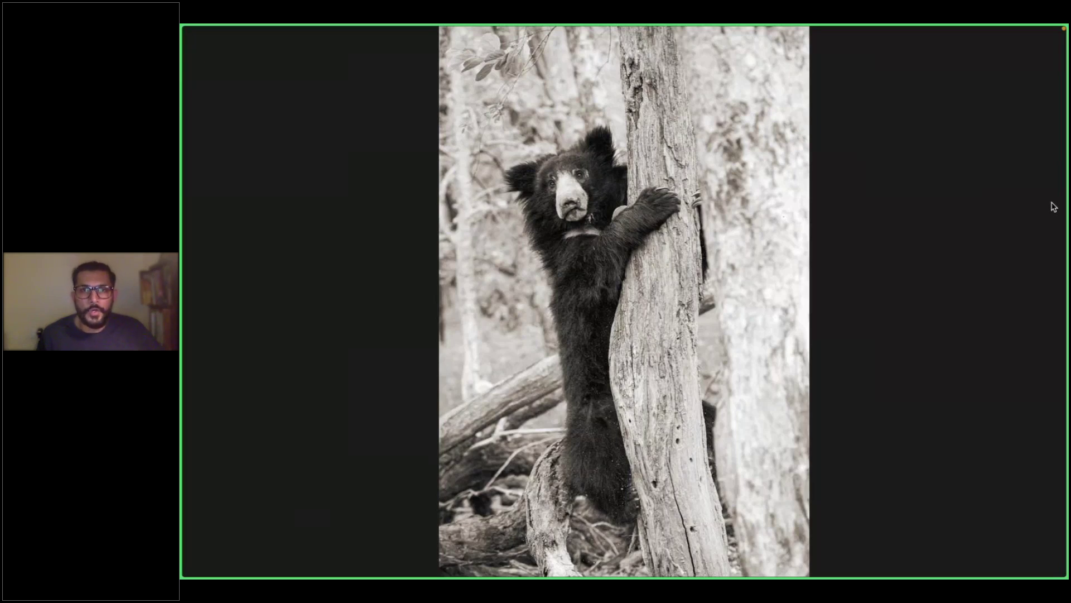
key("Escape")
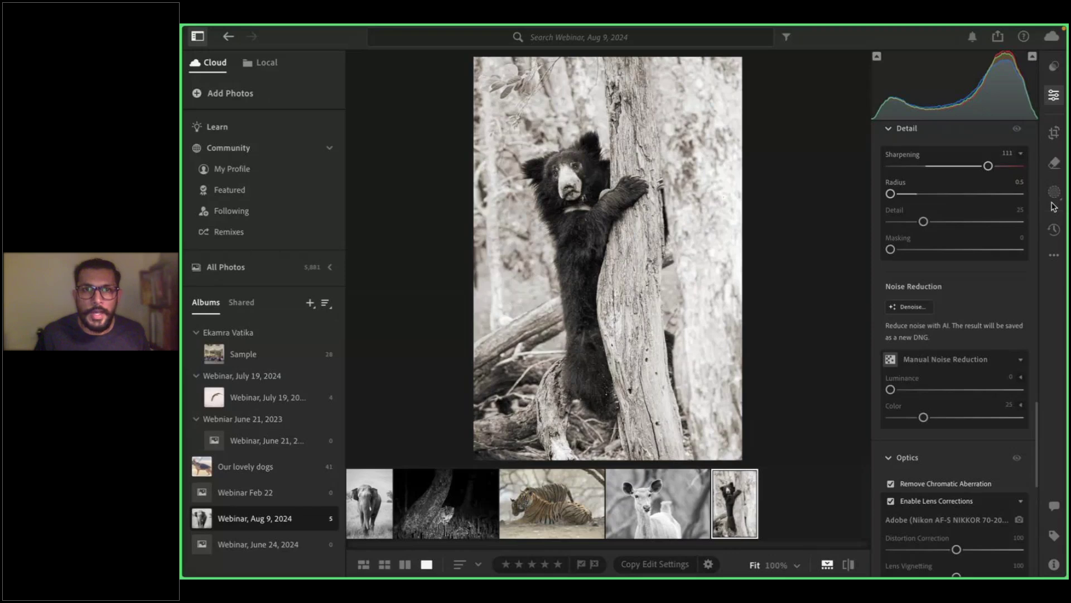
key("backslash")
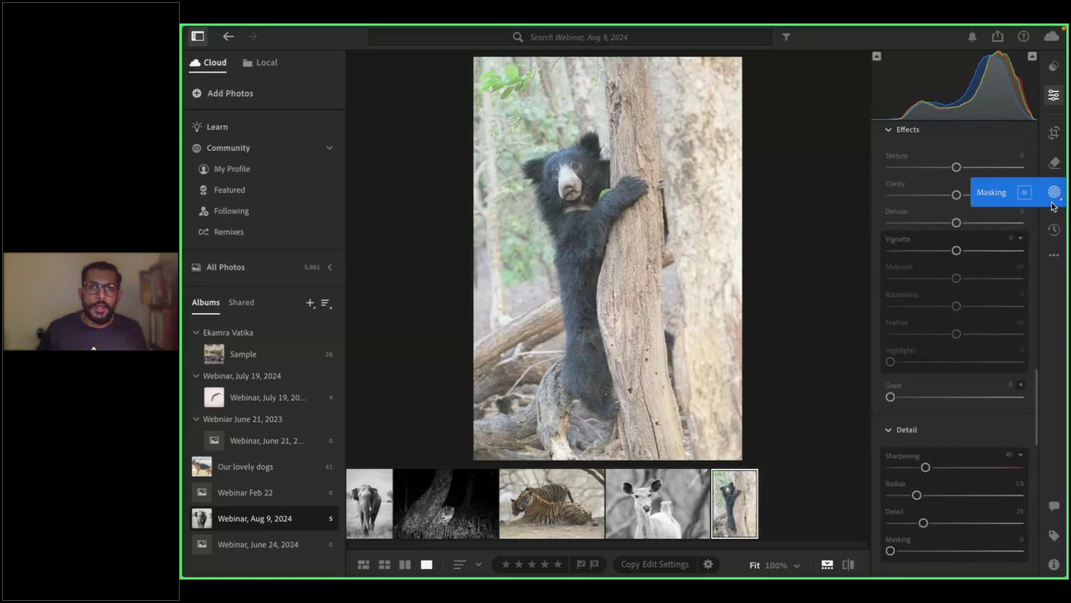
key("backslash")
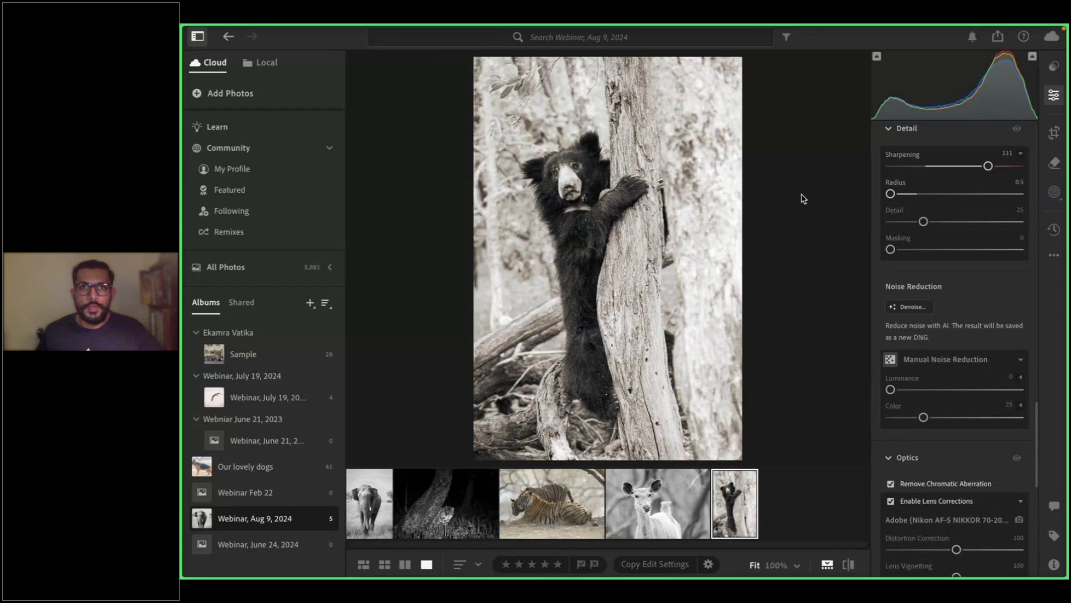
Return to the album's photo grid, switch to Keynote and play the webinar presentation from the "Let's edit!" slide
key("g")
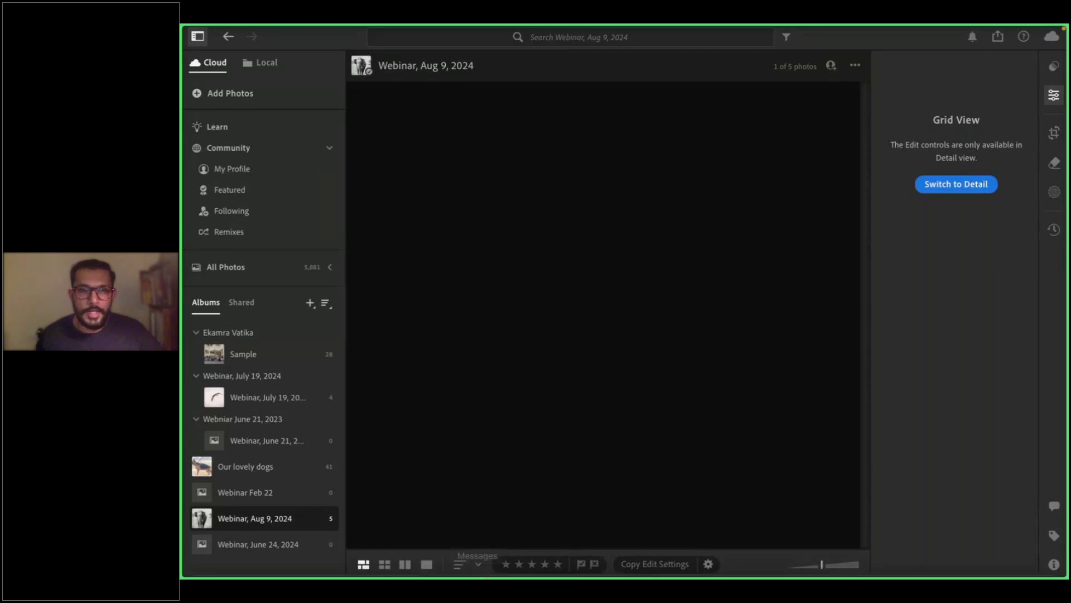
mouse_move(537, 560)
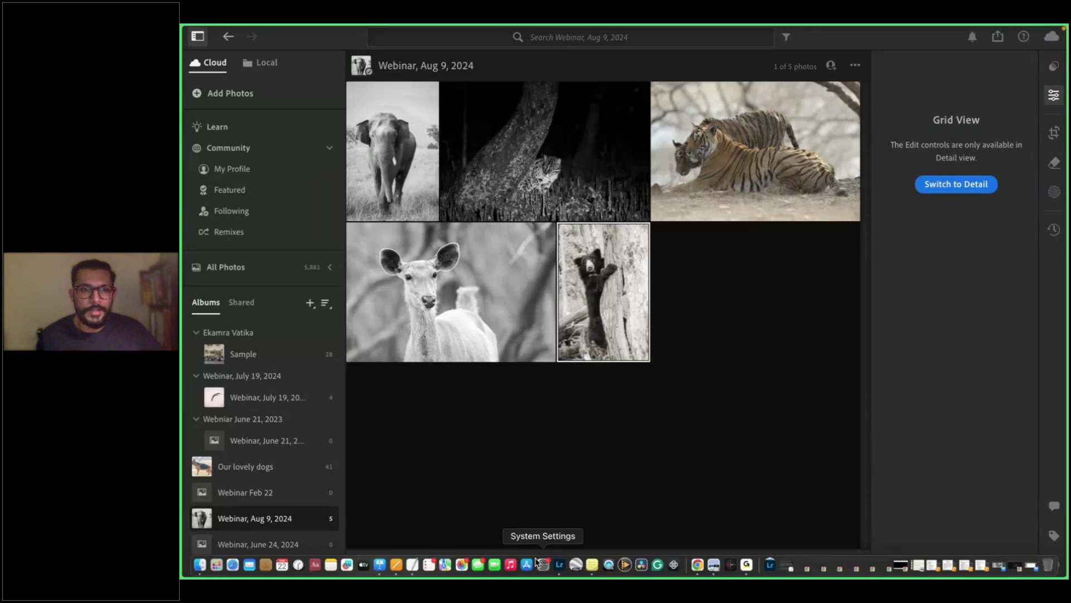
left_click(379, 564)
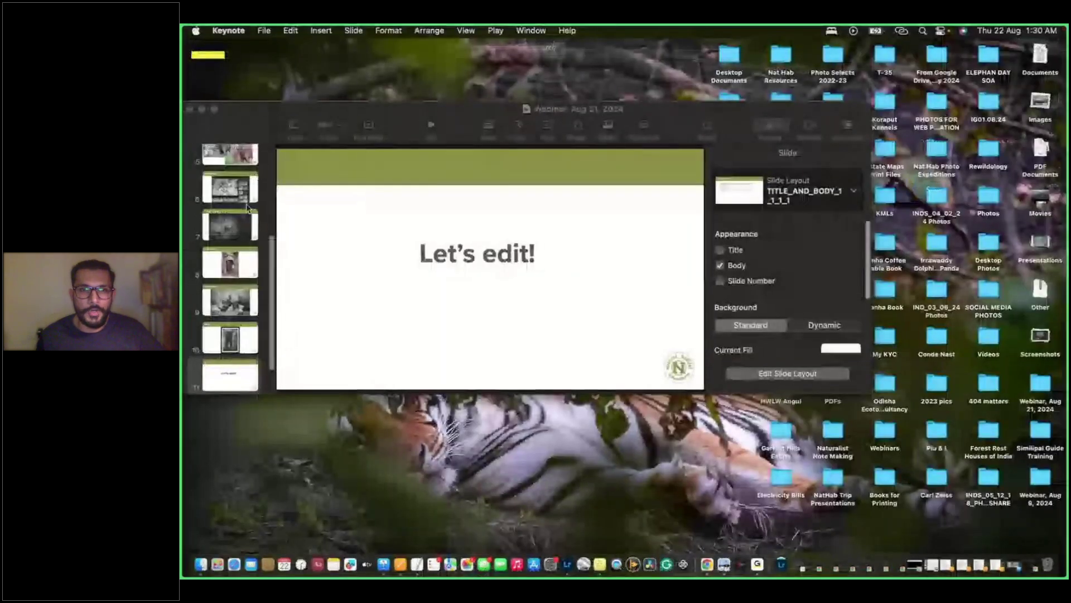
left_click(431, 126)
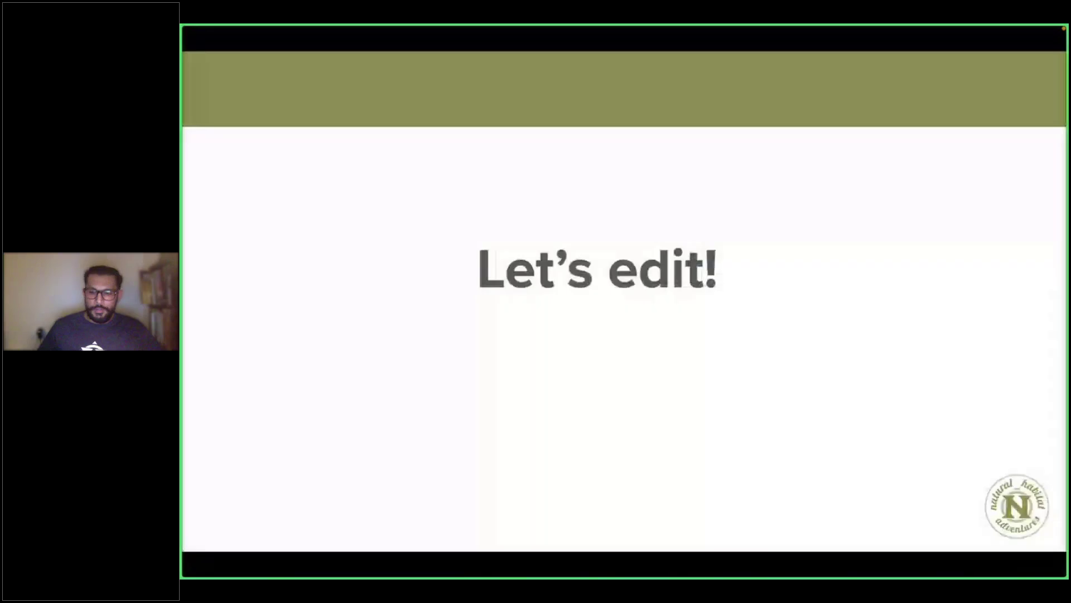